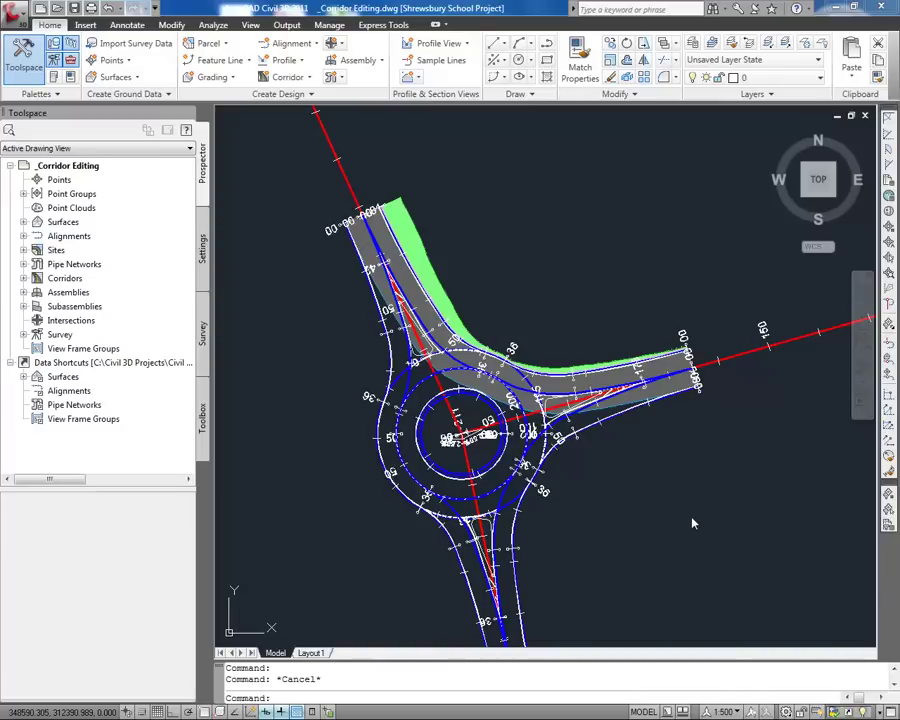
# Set the Roundabout corridor's code set style to Lightweight 3D View and deselect the corridor.
pyautogui.moveTo(690, 517)
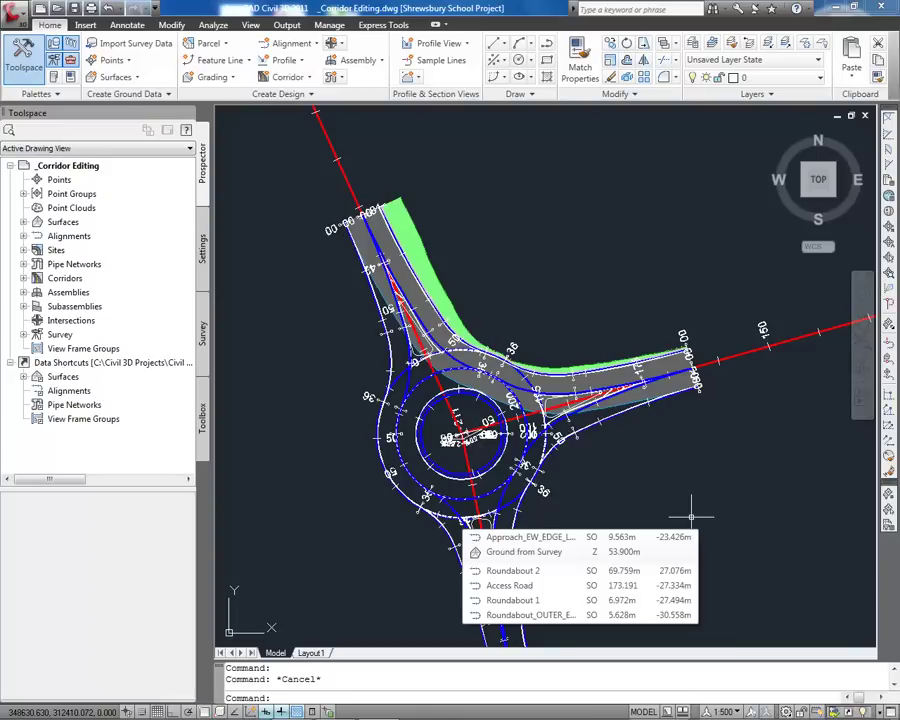
pyautogui.click(447, 299)
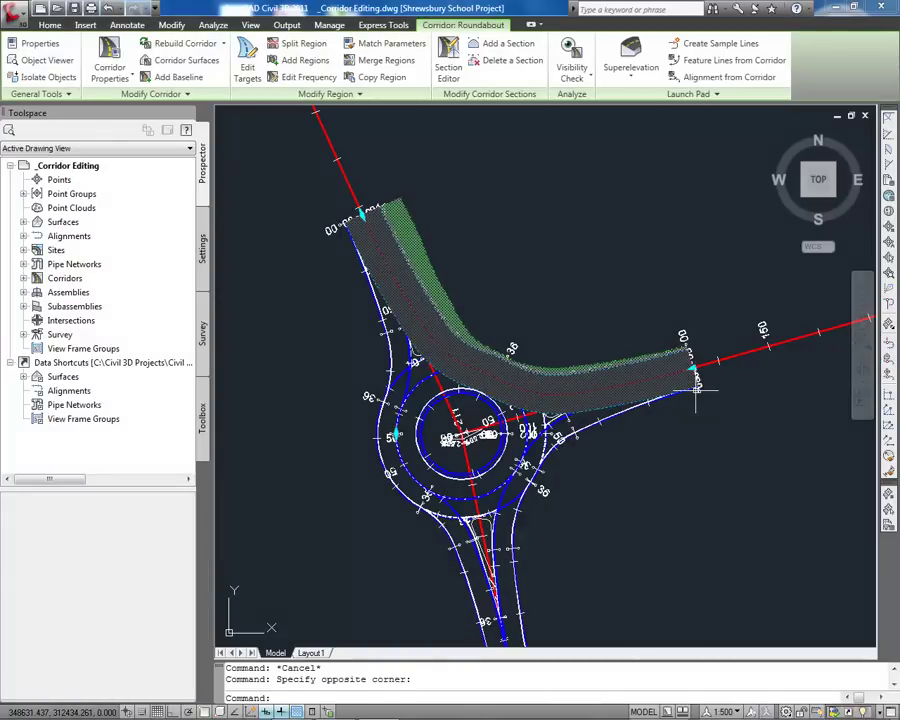
pyautogui.write('ch')
pyautogui.press('Return')
pyautogui.click(279, 353)
pyautogui.click(279, 355)
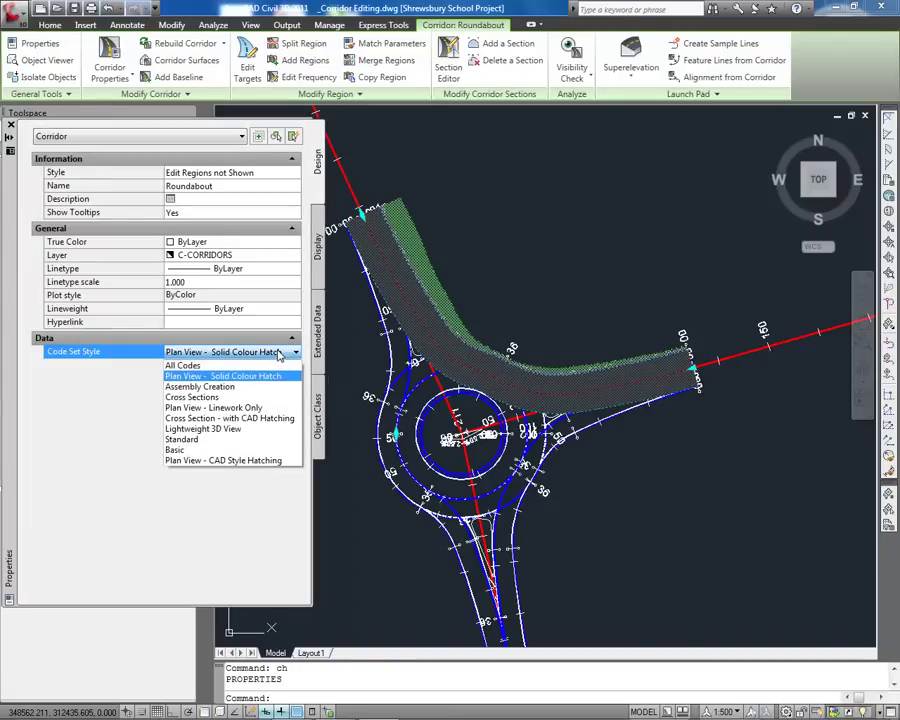
pyautogui.click(271, 429)
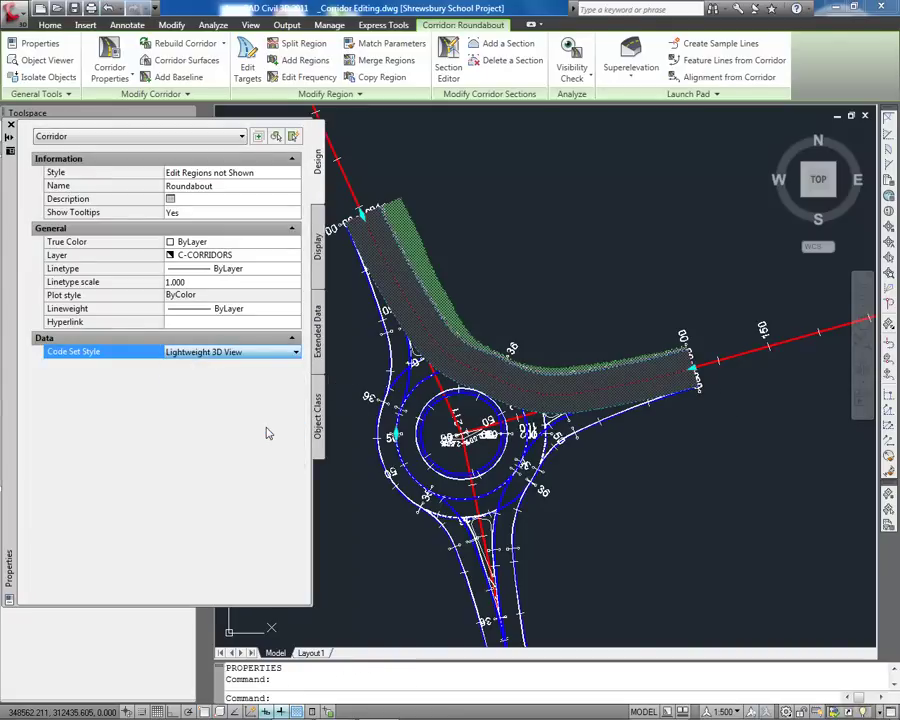
pyautogui.click(10, 125)
pyautogui.press('Escape')
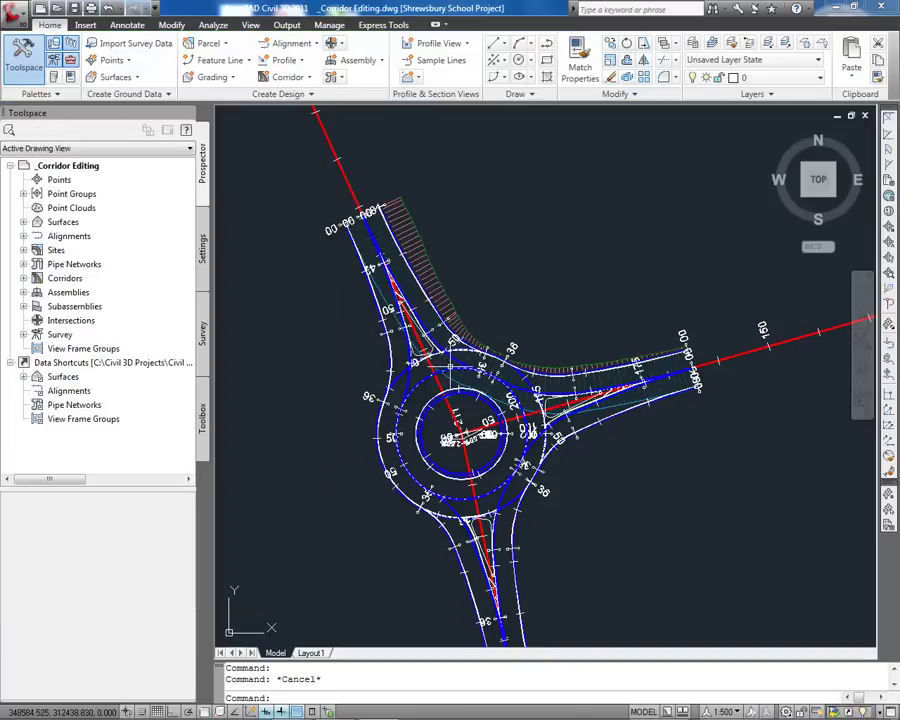
# Split the corridor region where the northwestern red alignment intersects the dashed roundabout circle, using an intersection snap.
pyautogui.scroll(3, 455, 368)
pyautogui.scroll(2, 455, 366)
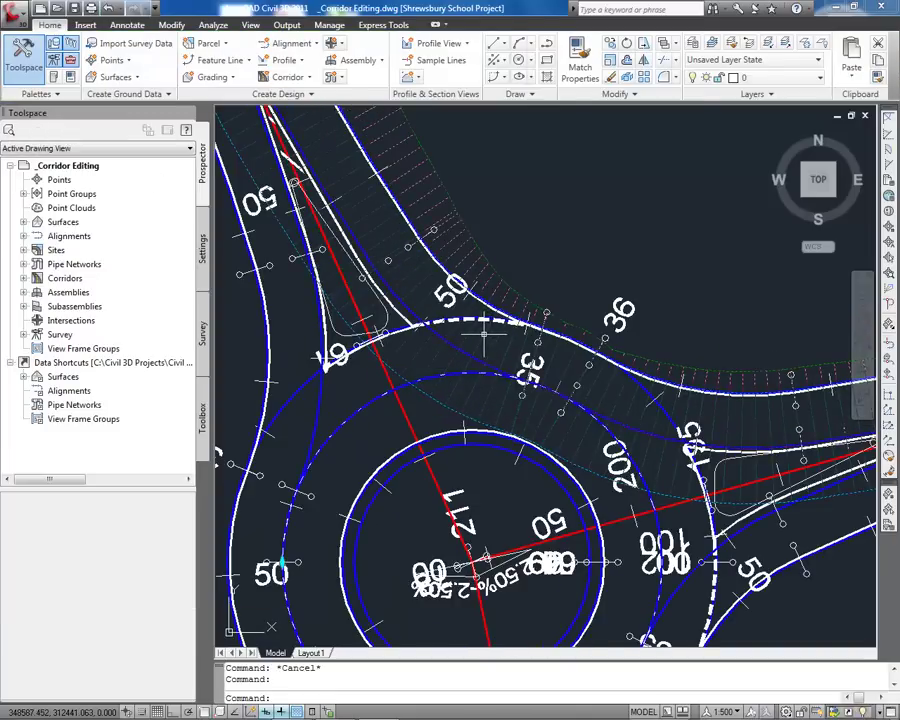
pyautogui.click(484, 334)
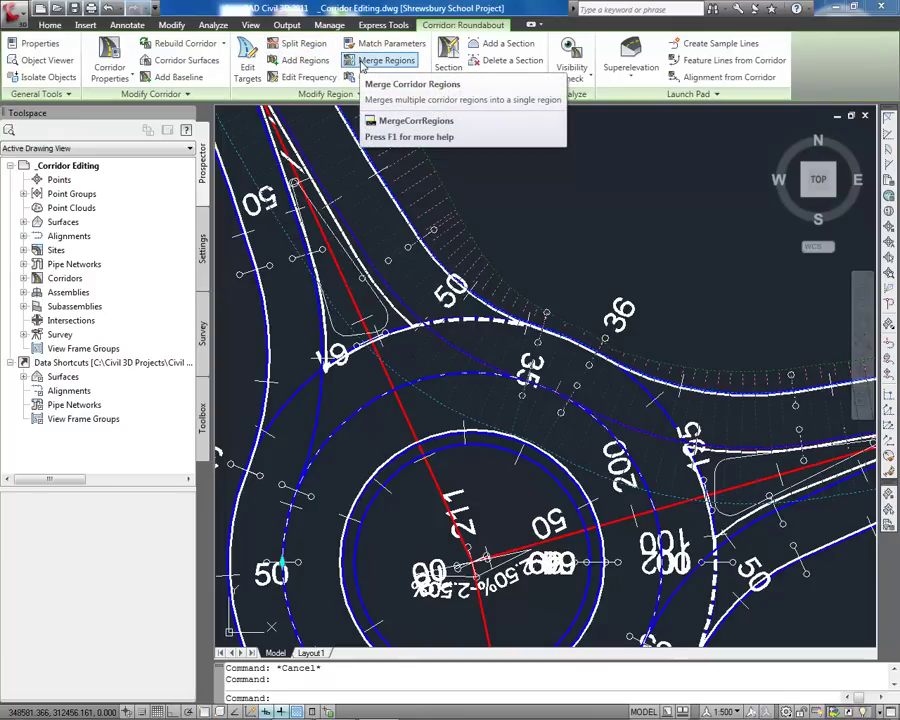
pyautogui.click(316, 48)
pyautogui.click(436, 313)
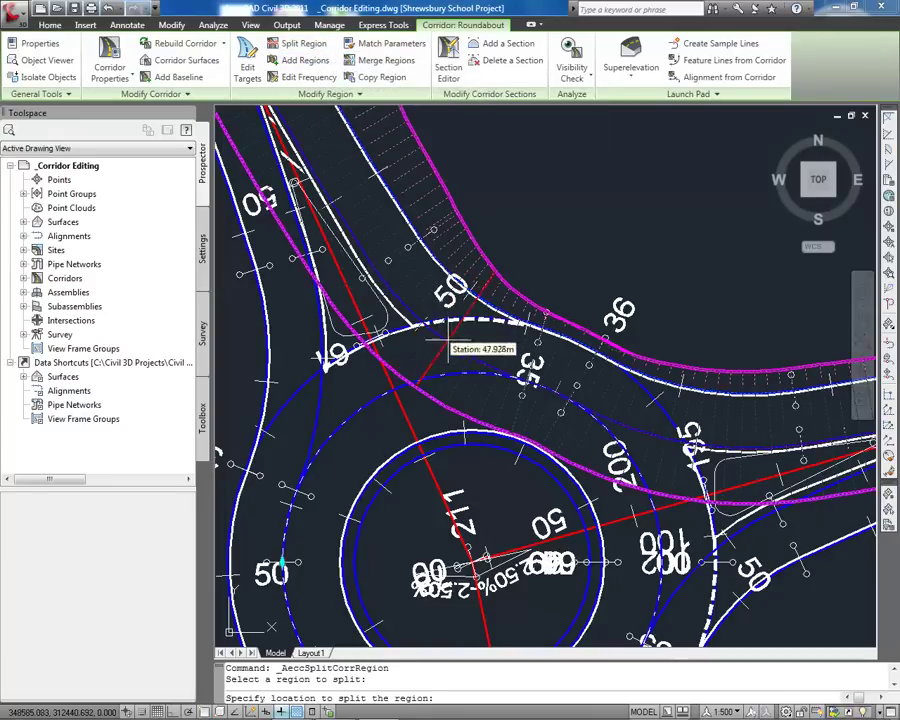
pyautogui.keyDown('shift'); pyautogui.rightClick(399, 370); pyautogui.keyUp('shift')
pyautogui.click(458, 467)
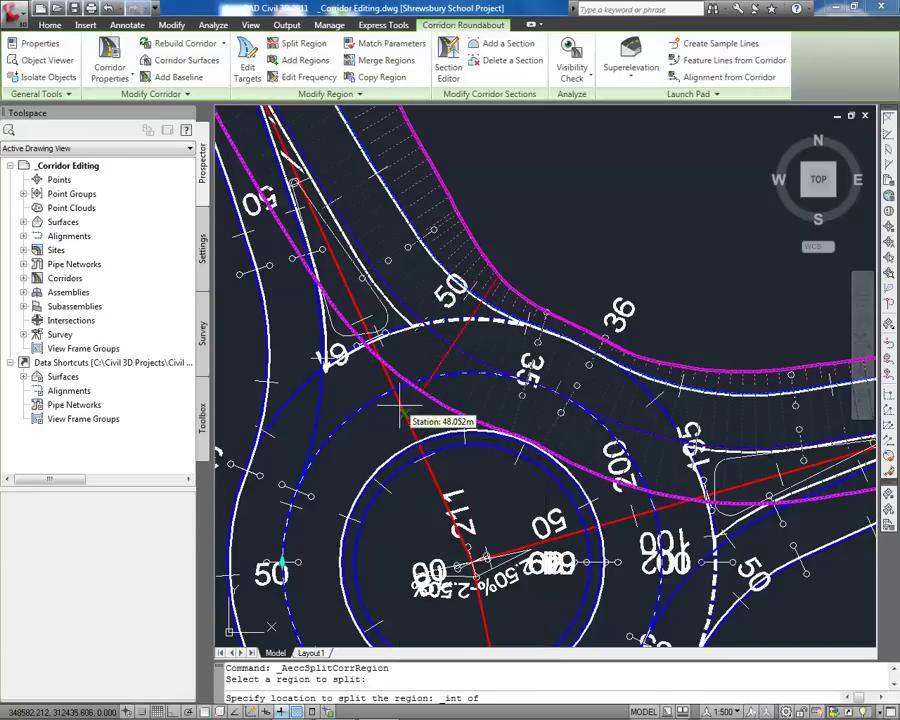
pyautogui.click(392, 352)
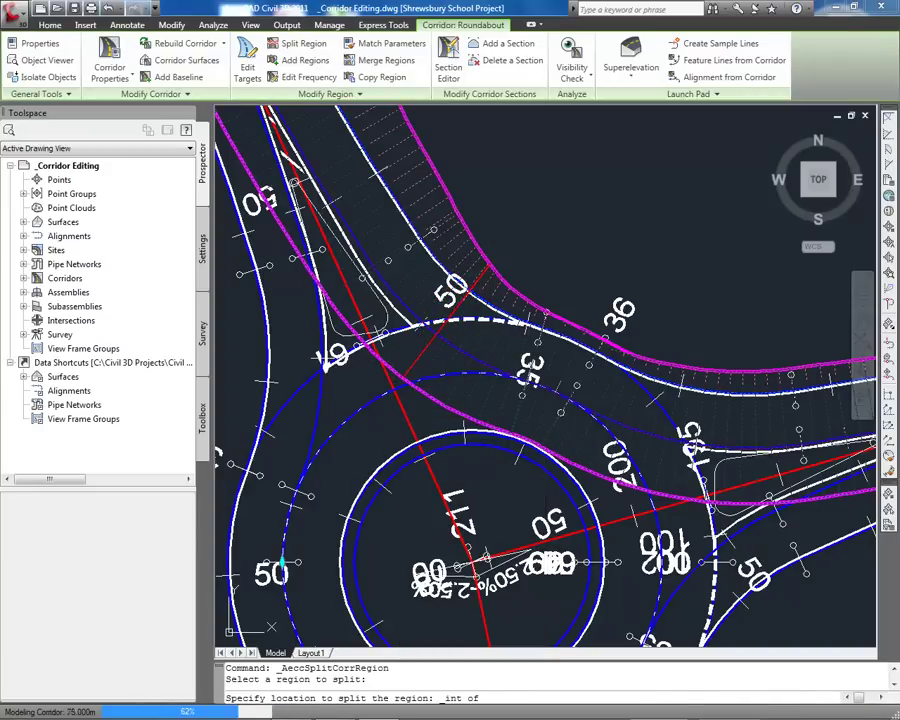
# Split the remaining eastern region at station 42.000 m with an endpoint snap, near the 35 label.
pyautogui.click(398, 356)
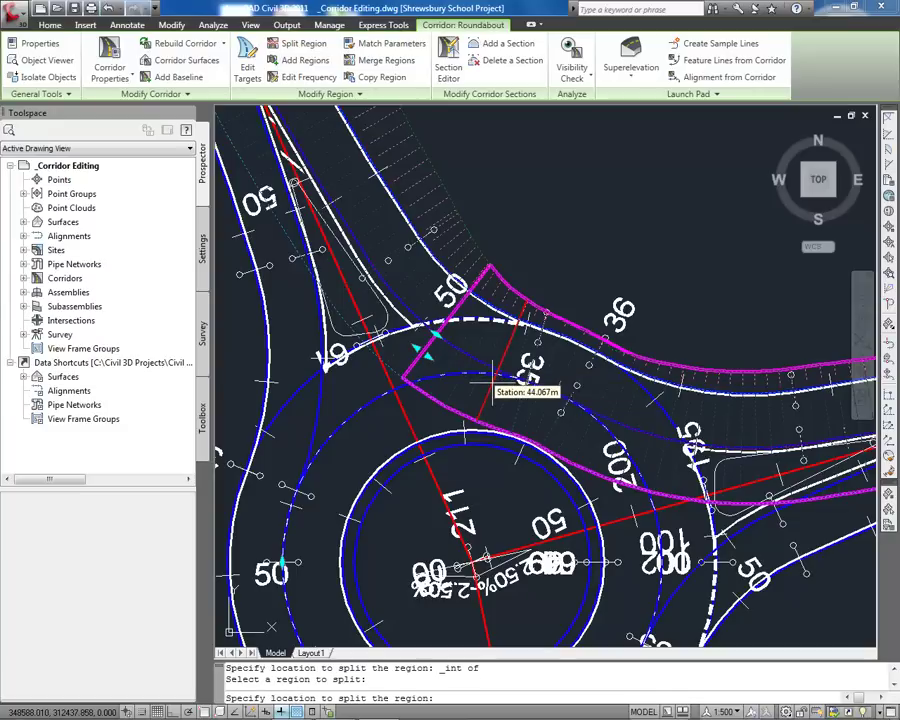
pyautogui.keyDown('shift'); pyautogui.rightClick(493, 378); pyautogui.keyUp('shift')
pyautogui.click(502, 458)
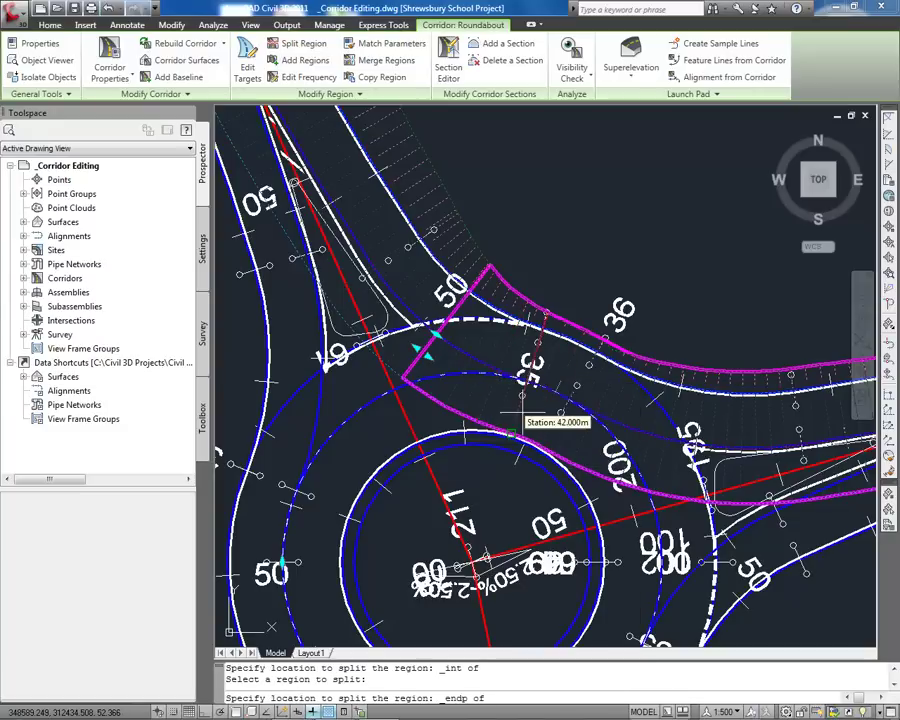
pyautogui.click(520, 412)
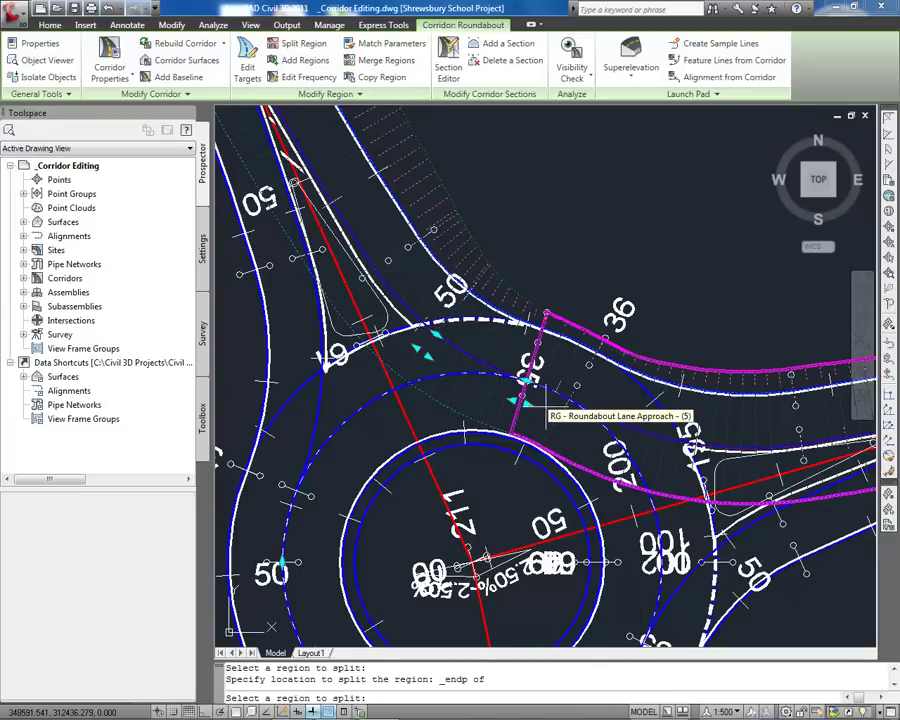
# Split the region east of station 42.000 m at the endpoint of the section line near the 36 label.
pyautogui.keyDown('shift'); pyautogui.rightClick(545, 408); pyautogui.keyUp('shift')
pyautogui.click(552, 161)
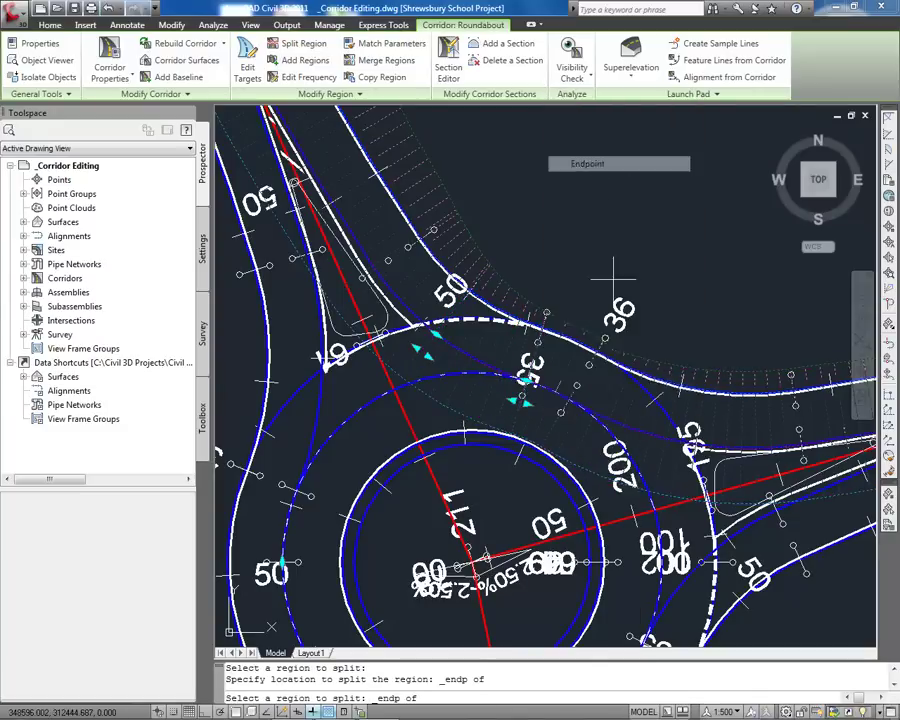
pyautogui.click(600, 380)
pyautogui.keyDown('shift'); pyautogui.rightClick(565, 422); pyautogui.keyUp('shift')
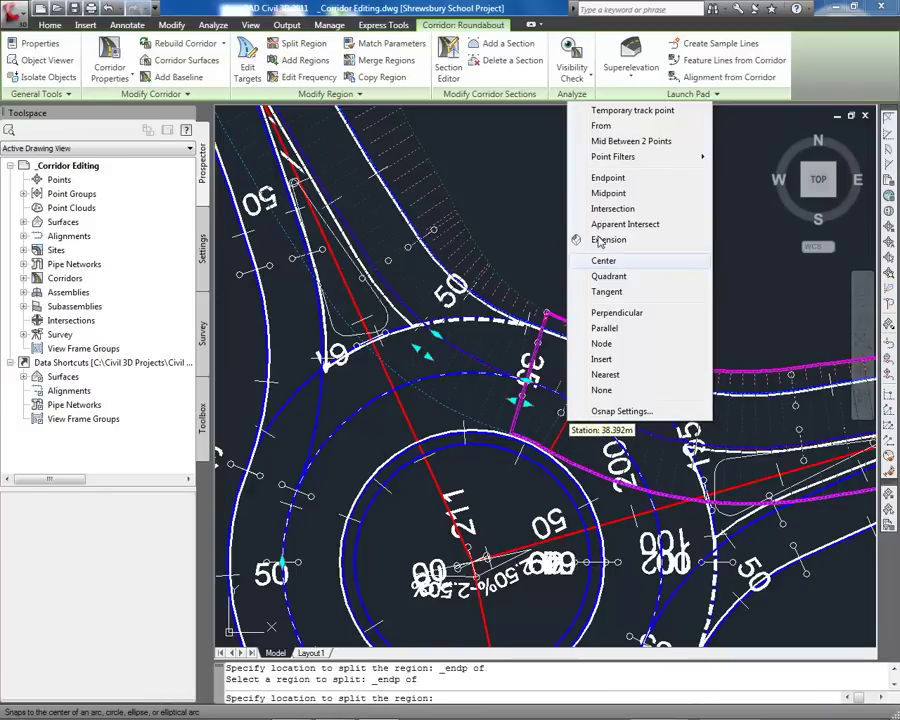
pyautogui.click(608, 177)
pyautogui.click(542, 410)
# Split the easternmost region where the eastern red alignment intersects the dashed roundabout circle, and finish splitting regions.
pyautogui.click(612, 422)
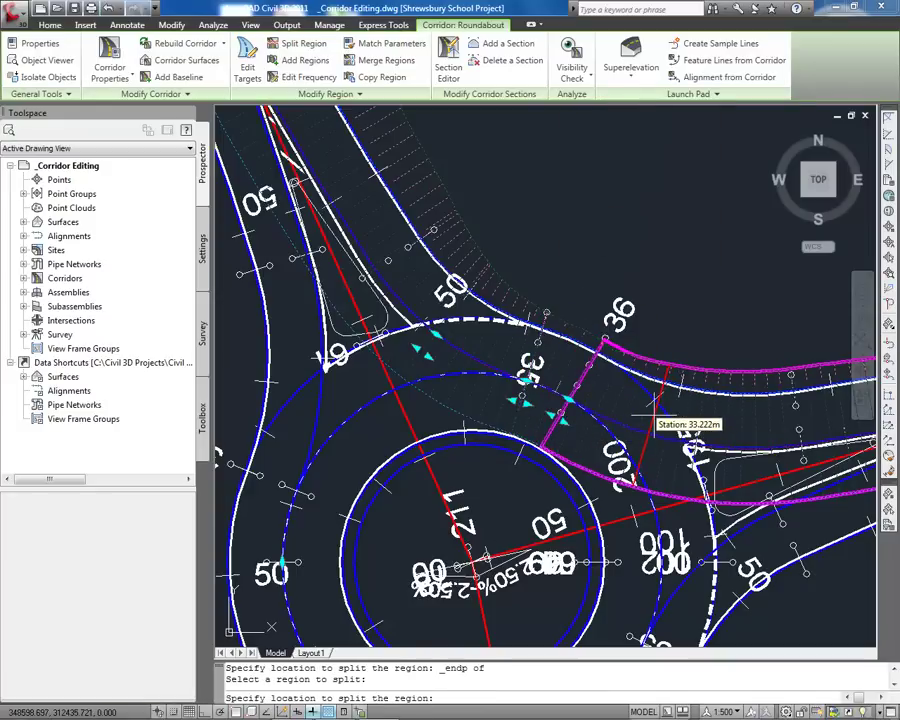
pyautogui.keyDown('shift'); pyautogui.rightClick(657, 424); pyautogui.keyUp('shift')
pyautogui.click(674, 203)
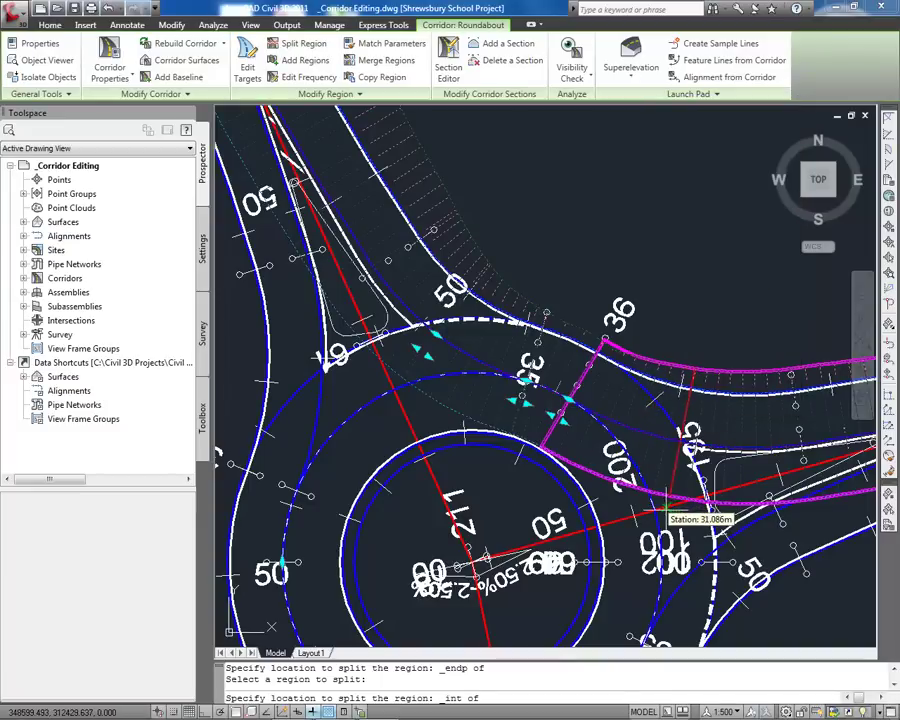
pyautogui.click(655, 512)
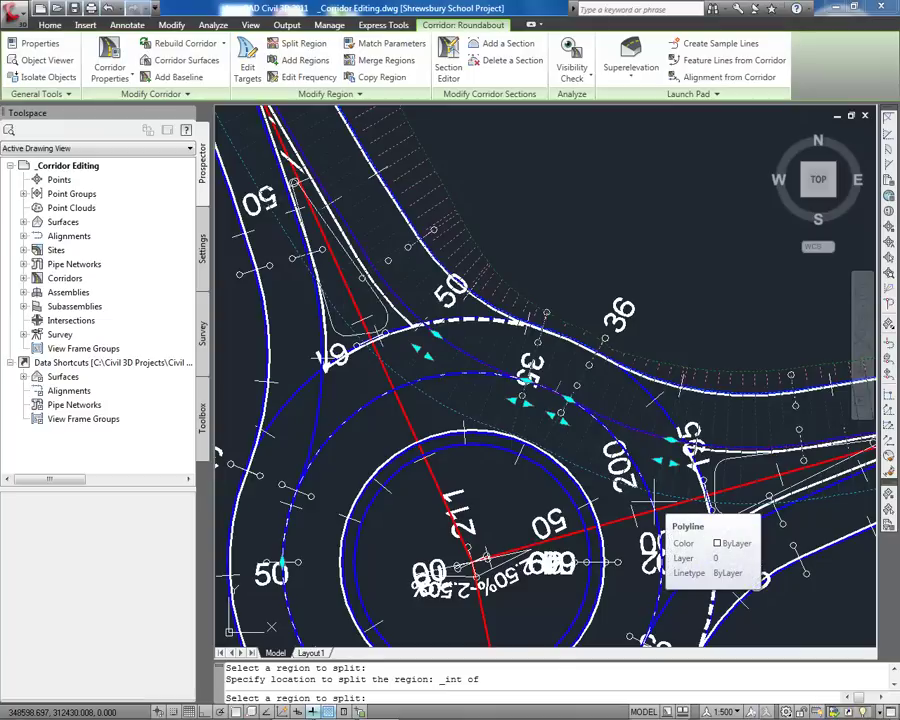
pyautogui.press('Escape')
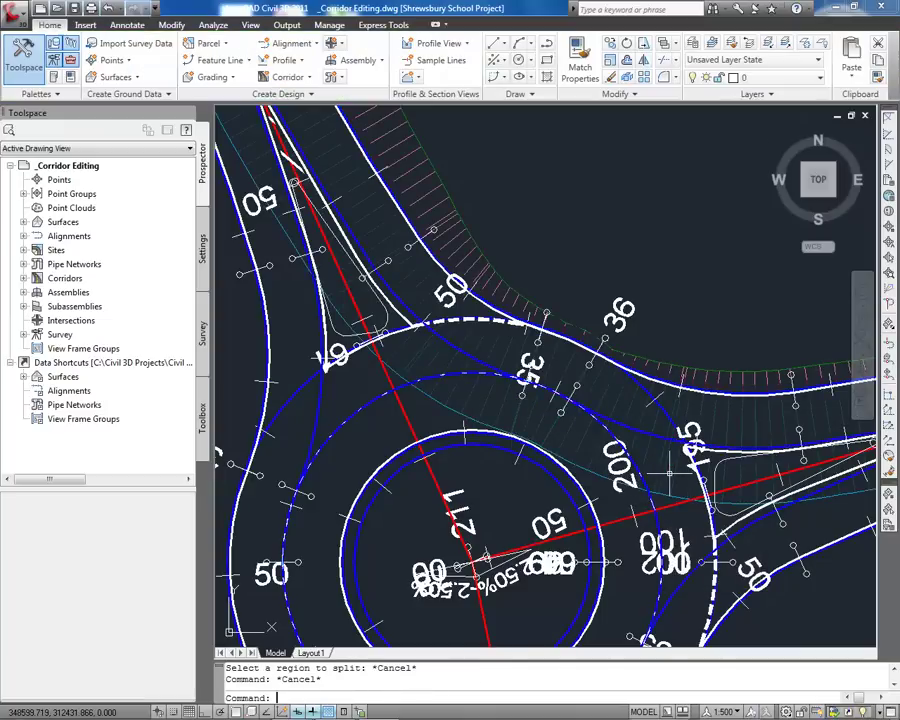
# Set the Roundabout corridor's code set style to Plan View - Solid Colour Hatch and deselect the corridor.
pyautogui.click(658, 505)
pyautogui.click(668, 470)
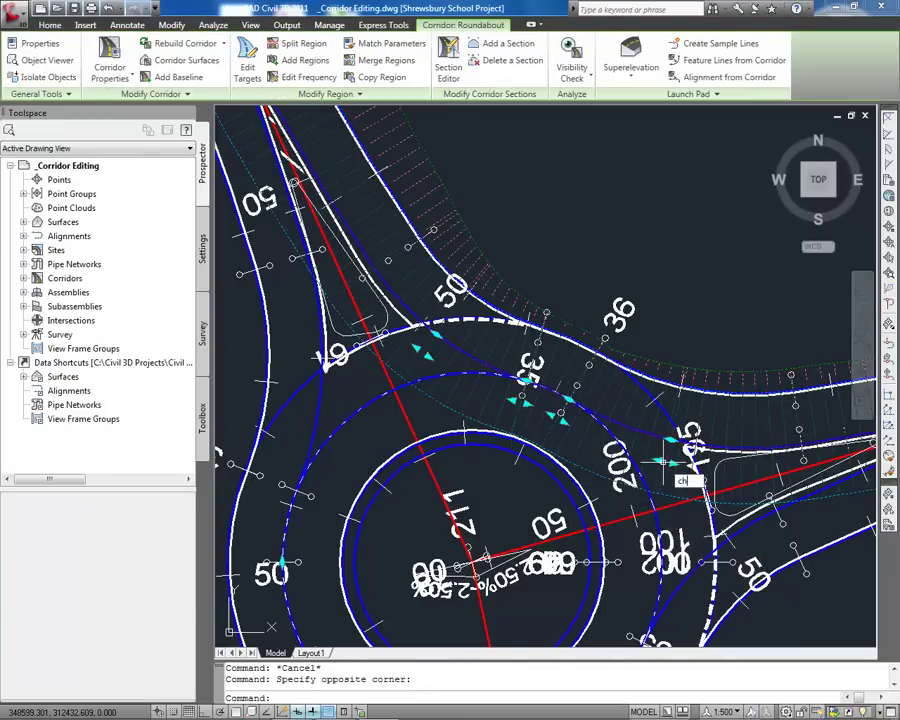
pyautogui.write('ch')
pyautogui.press('Return')
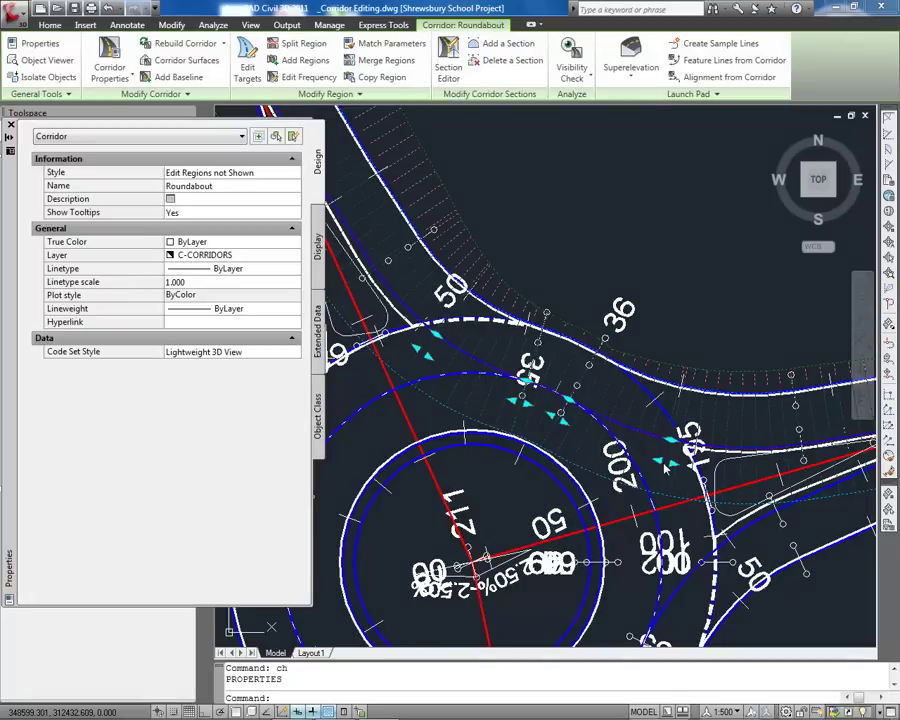
pyautogui.click(268, 352)
pyautogui.click(265, 373)
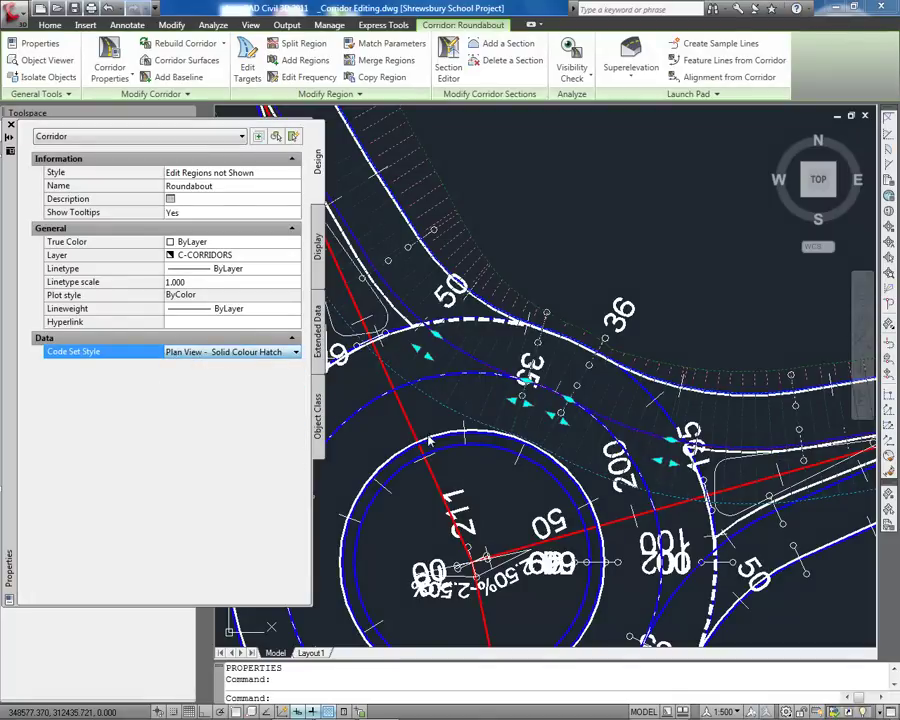
pyautogui.press('Escape')
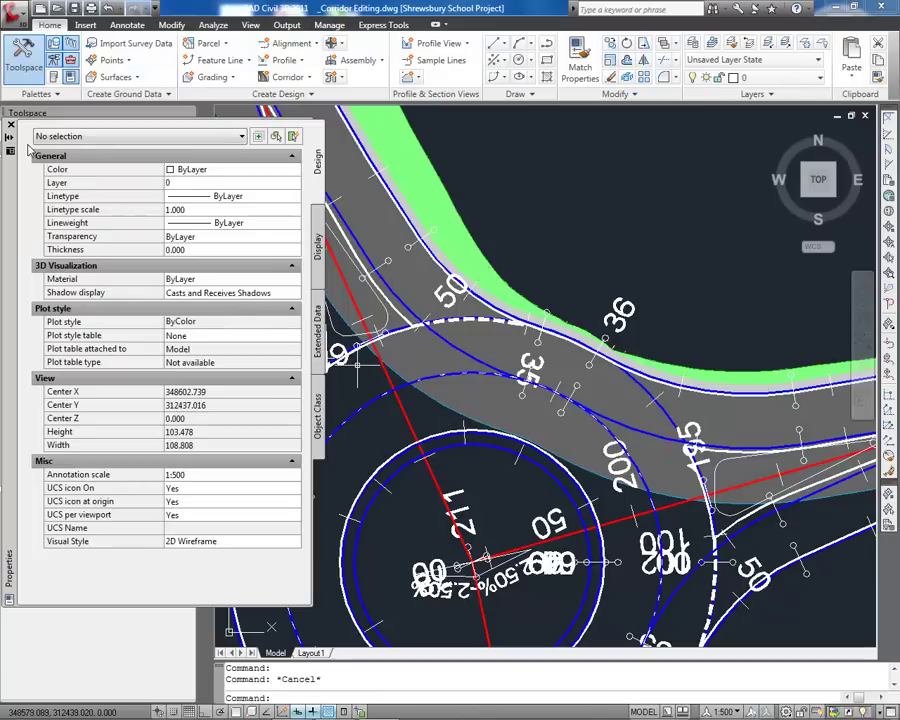
pyautogui.click(11, 121)
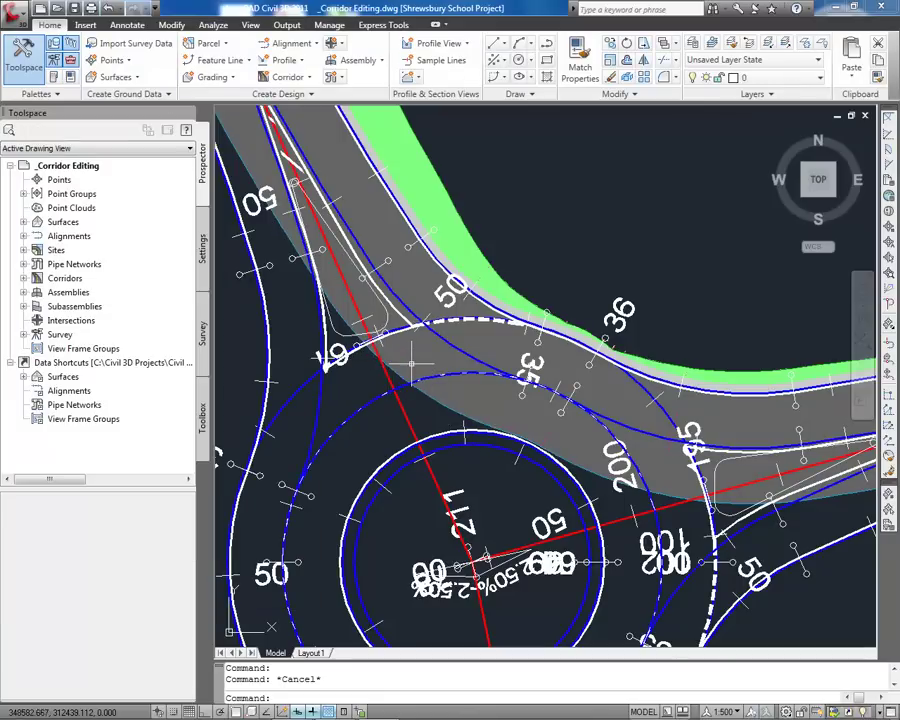
# Edit the northwestern region's targets, assigning the Site Access alignment as the LaneOutsideSuper (Left) width target.
pyautogui.moveTo(412, 362); pyautogui.dragTo(295, 258)
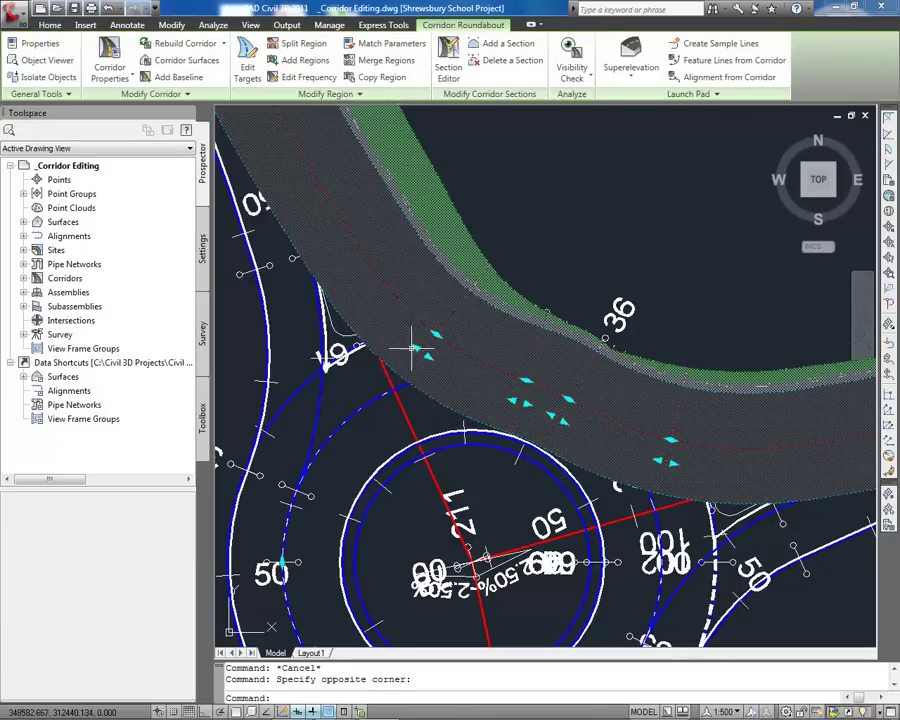
pyautogui.click(247, 65)
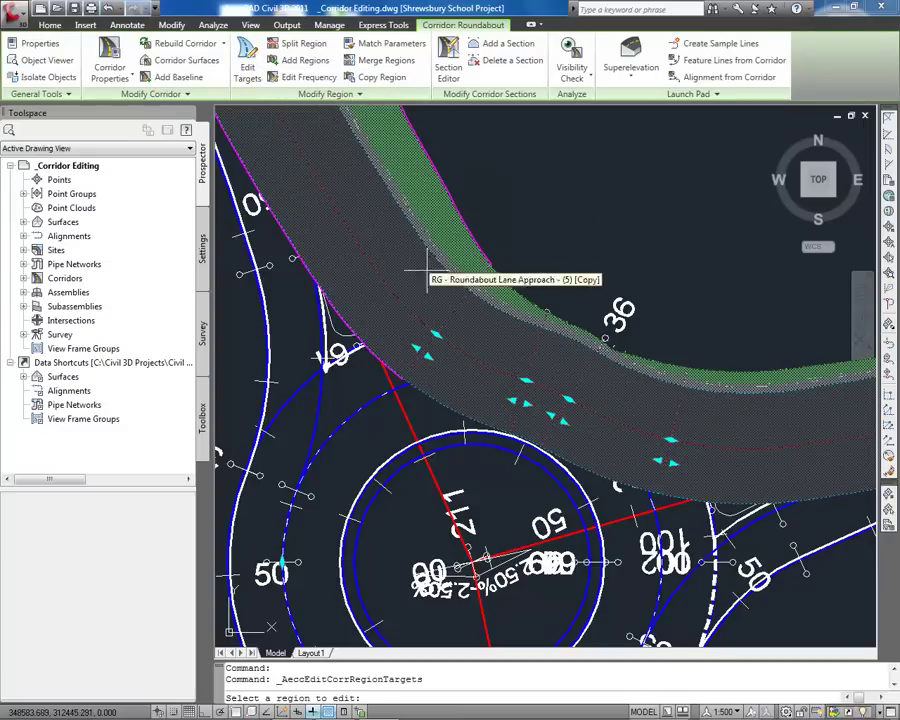
pyautogui.click(408, 391)
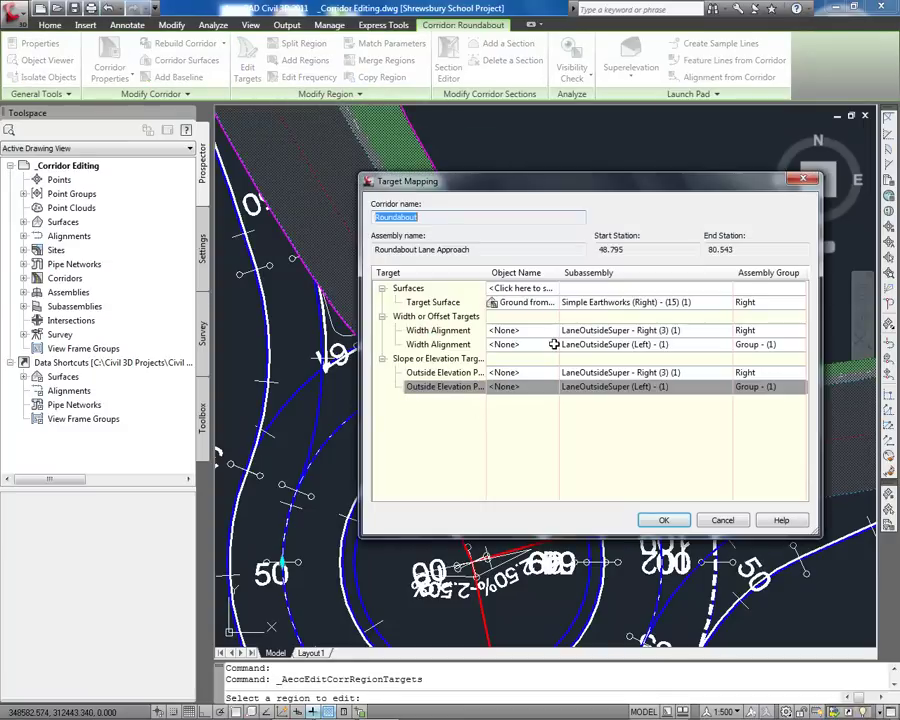
pyautogui.click(502, 344)
pyautogui.click(658, 246)
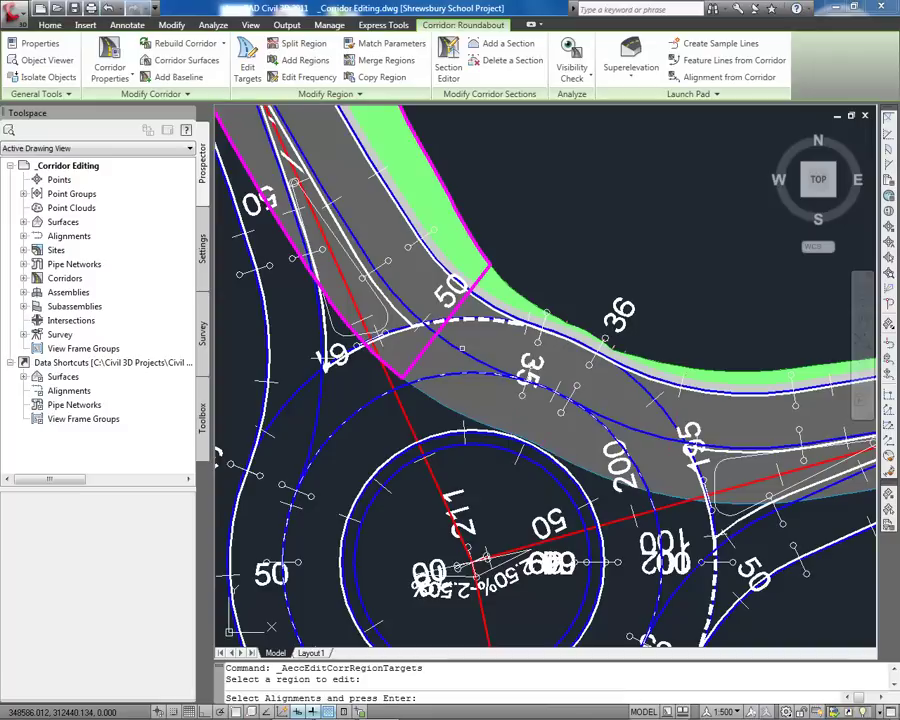
pyautogui.click(396, 381)
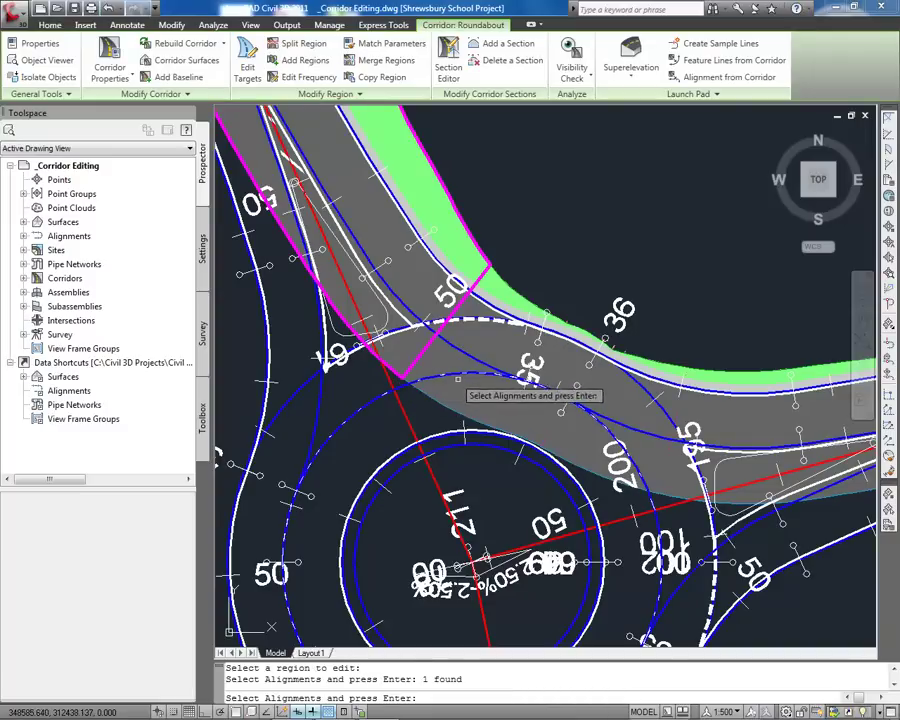
pyautogui.press('Return')
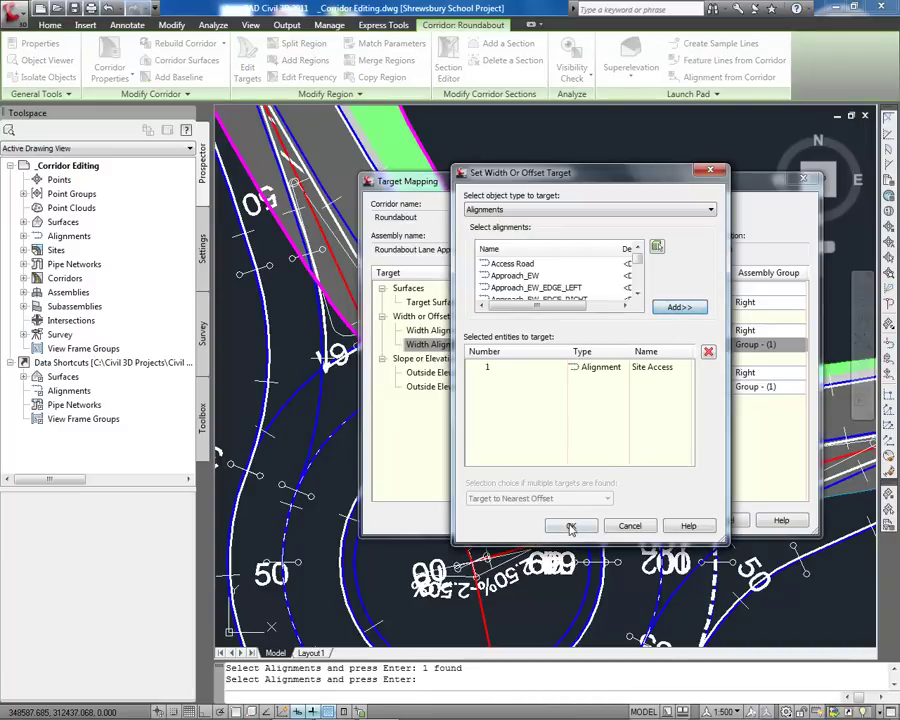
pyautogui.click(570, 527)
# Assign the Site Access - VP 2 profile as the LaneOutsideSuper (Left) outside elevation target and apply the target mapping.
pyautogui.click(527, 390)
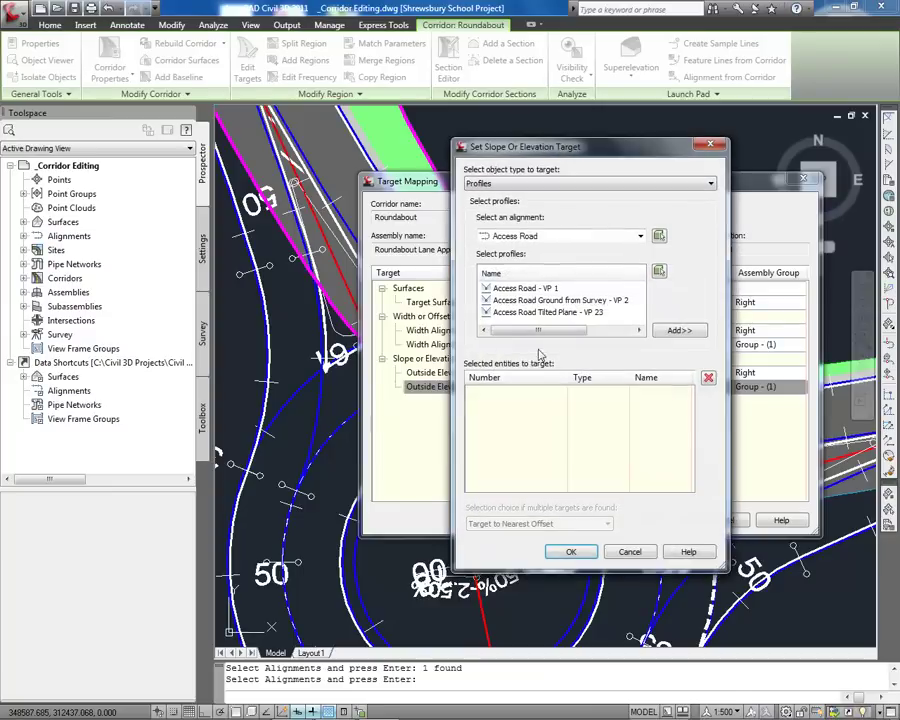
pyautogui.click(597, 236)
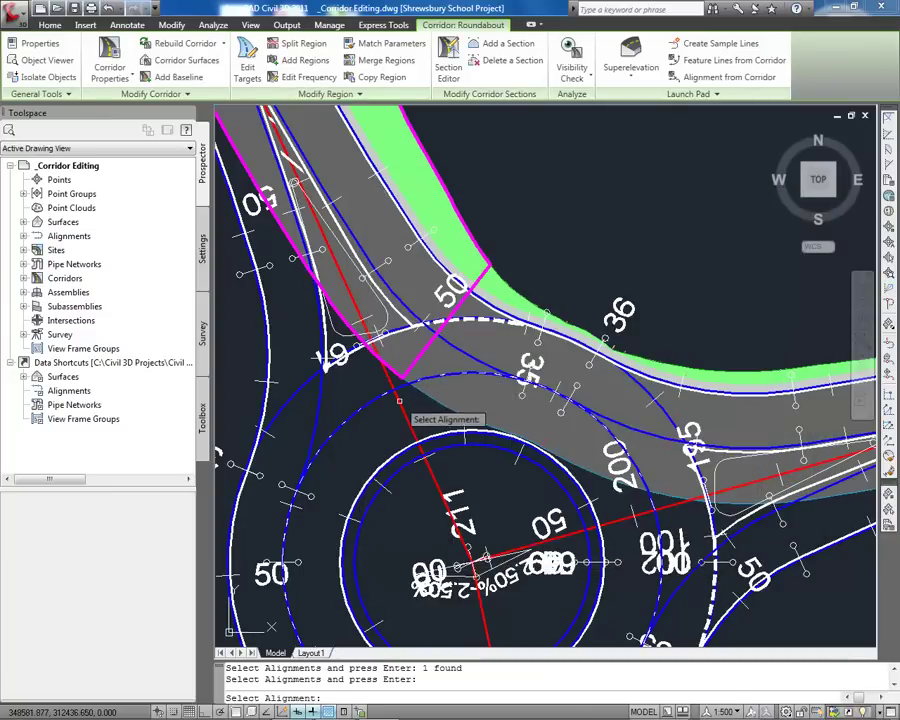
pyautogui.click(449, 416)
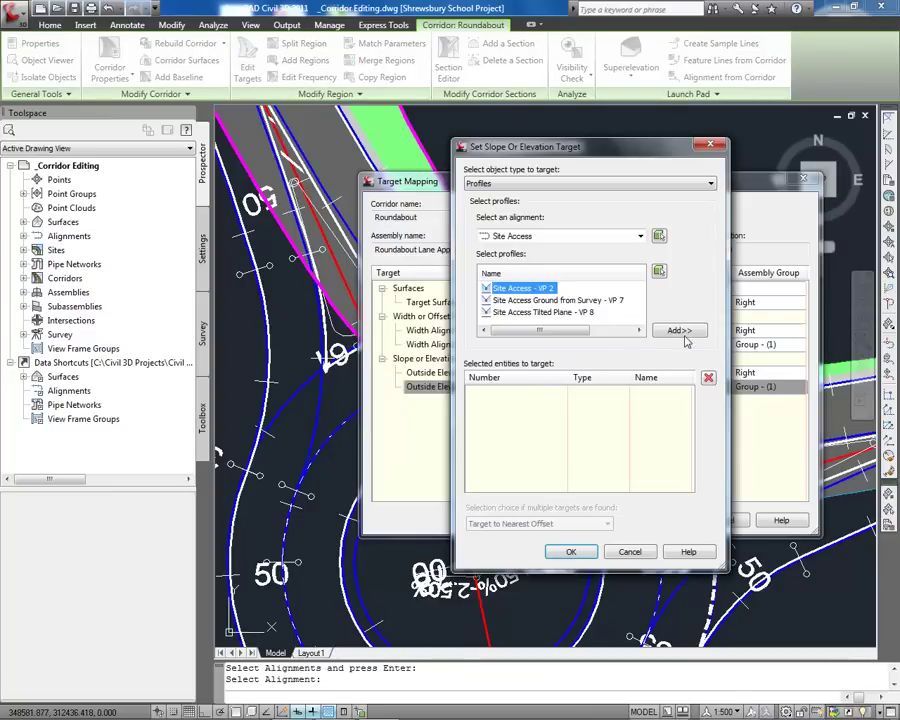
pyautogui.click(684, 332)
pyautogui.click(580, 549)
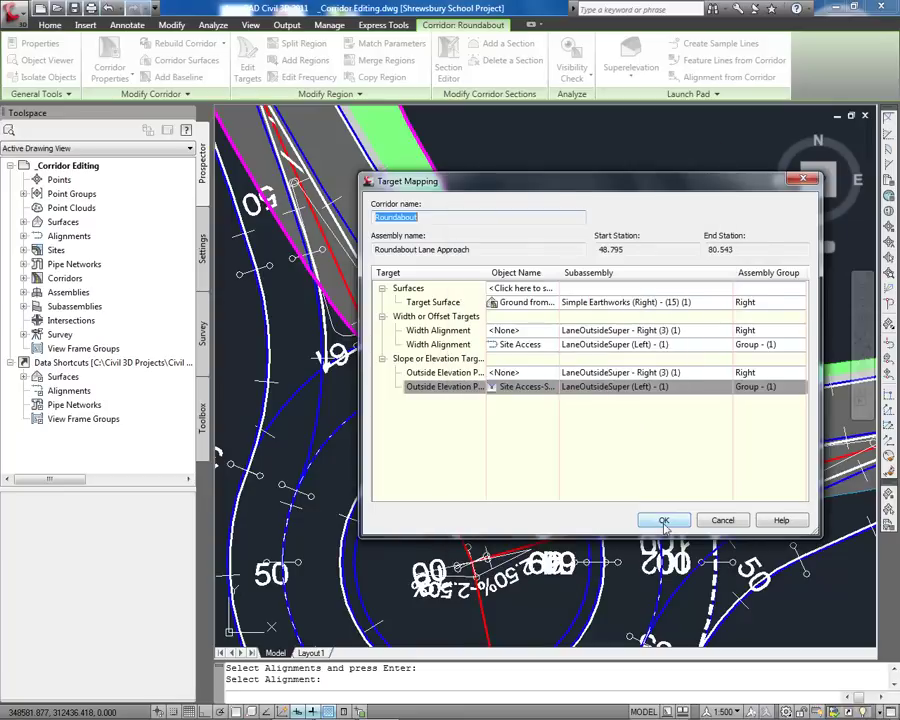
pyautogui.click(665, 523)
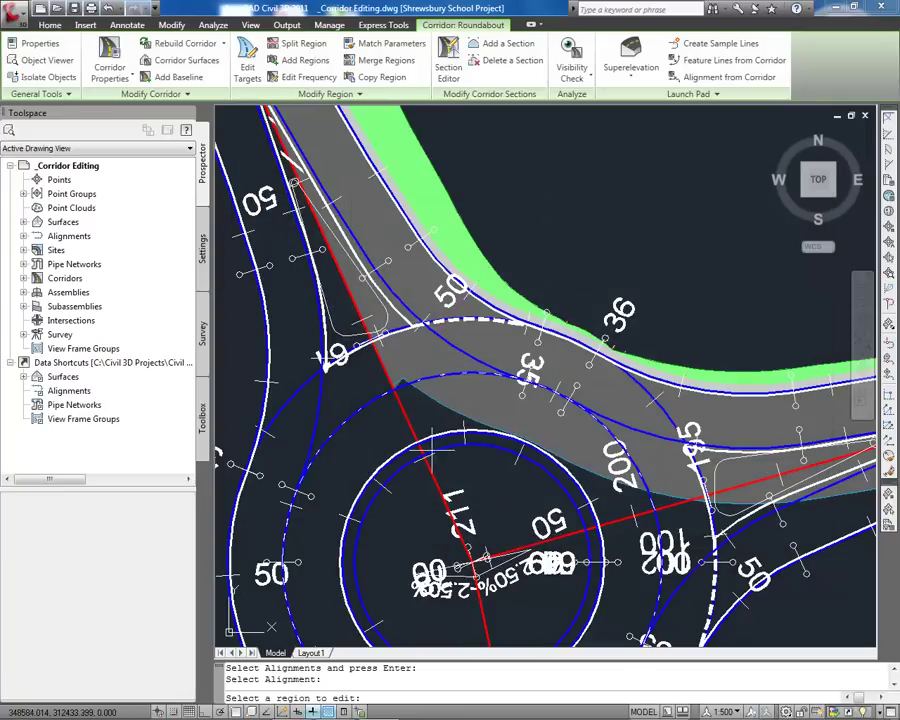
# Edit the easternmost region's targets, assigning the Access Road alignment as the LaneOutsideSuper (Left) width target.
pyautogui.scroll(5, 405, 372)
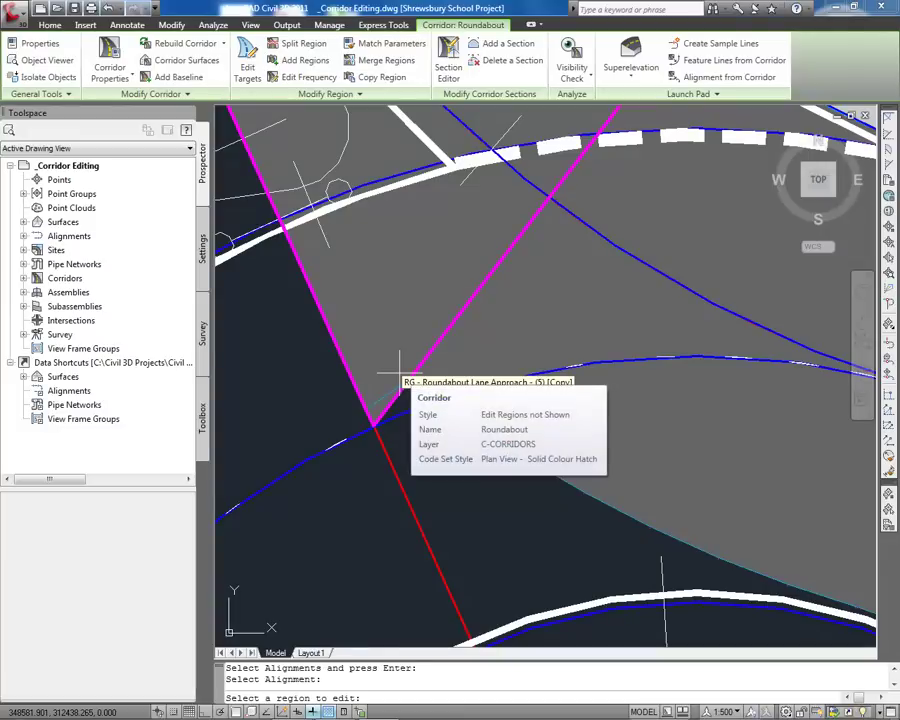
pyautogui.scroll(-4, 400, 372)
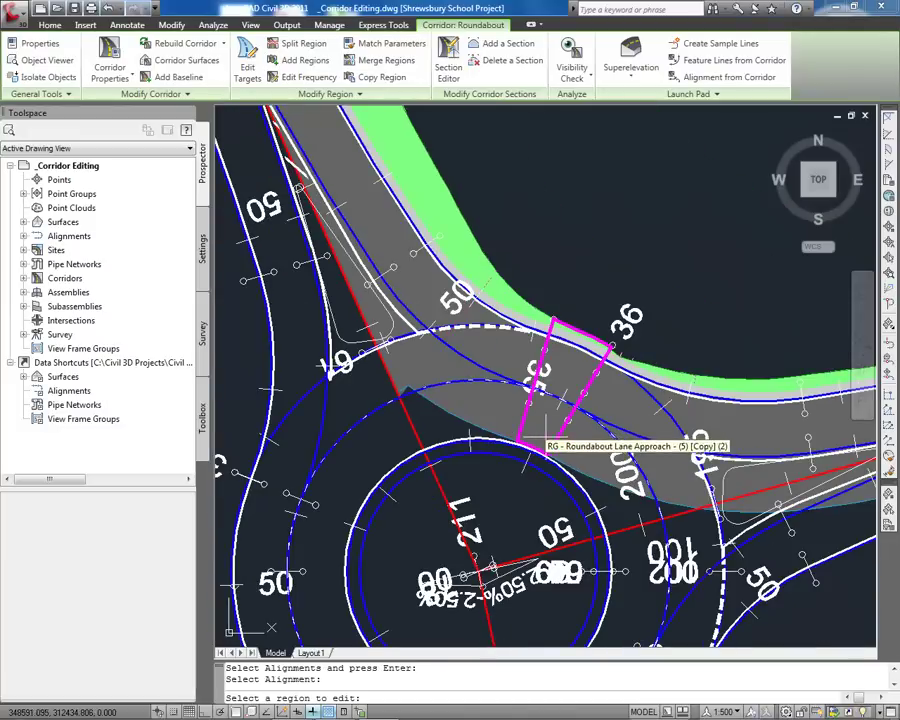
pyautogui.click(712, 458)
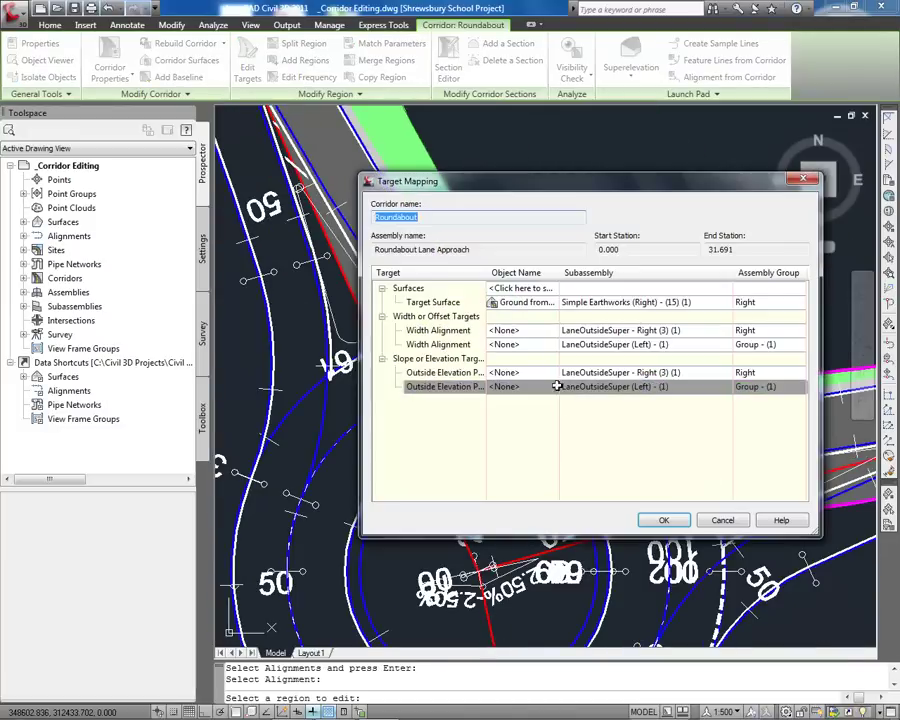
pyautogui.click(530, 344)
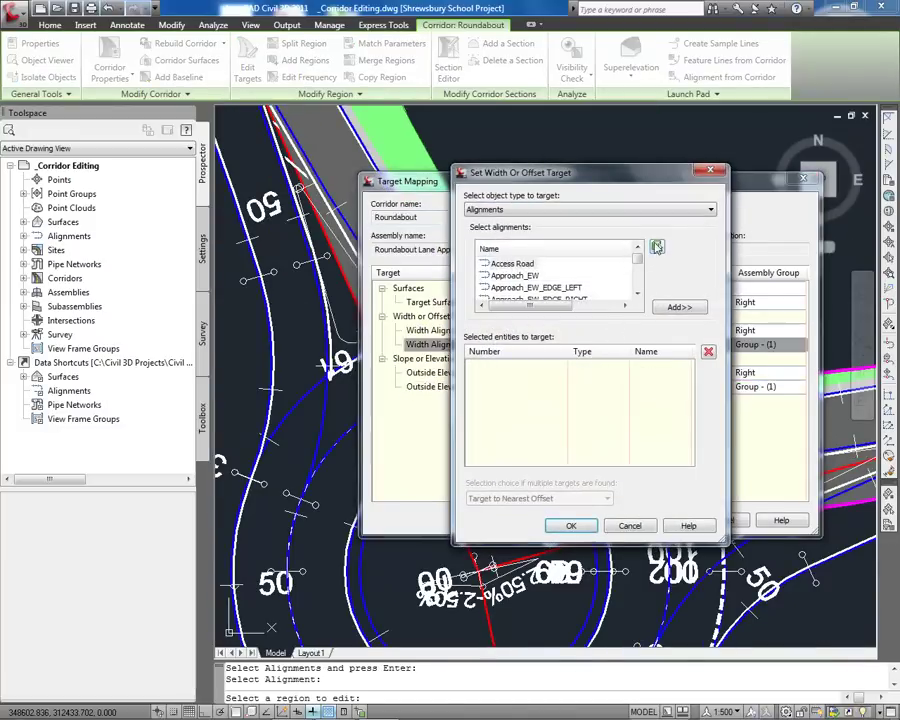
pyautogui.click(657, 246)
pyautogui.click(580, 545)
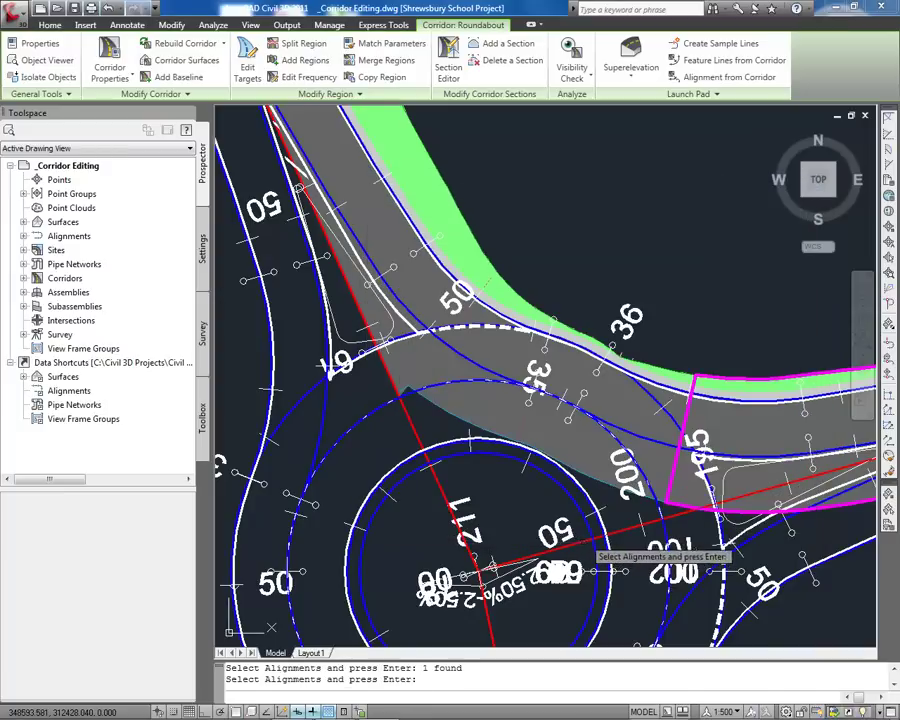
pyautogui.press('Return')
pyautogui.click(571, 525)
# Assign the Access Road - VP 1 profile as the LaneOutsideSuper (Left) outside elevation target and apply the target mapping.
pyautogui.click(540, 387)
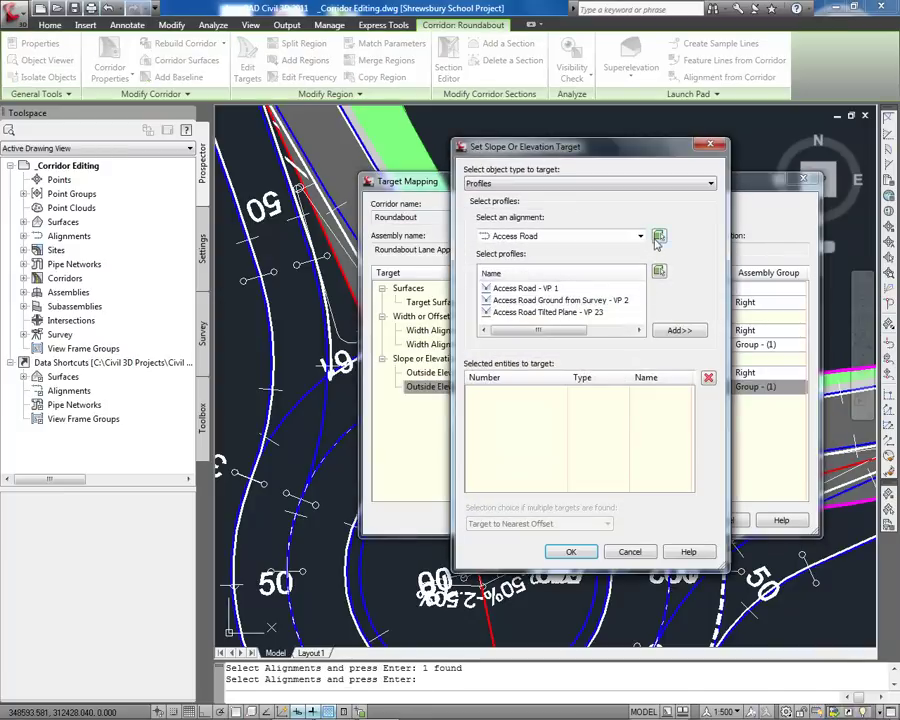
pyautogui.click(659, 236)
pyautogui.press('Escape')
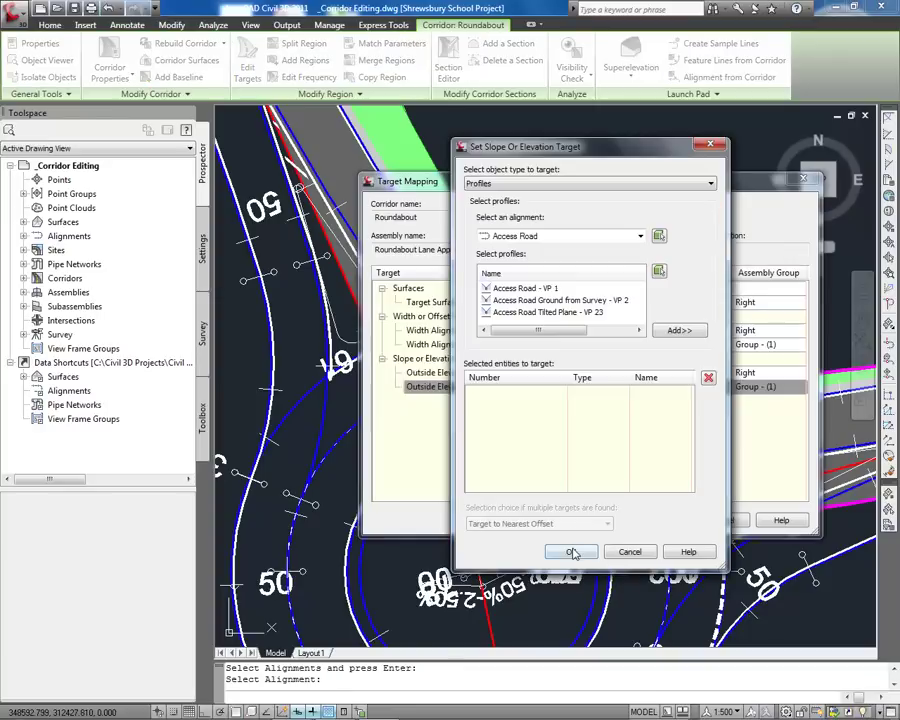
pyautogui.click(549, 289)
pyautogui.click(679, 330)
pyautogui.click(571, 552)
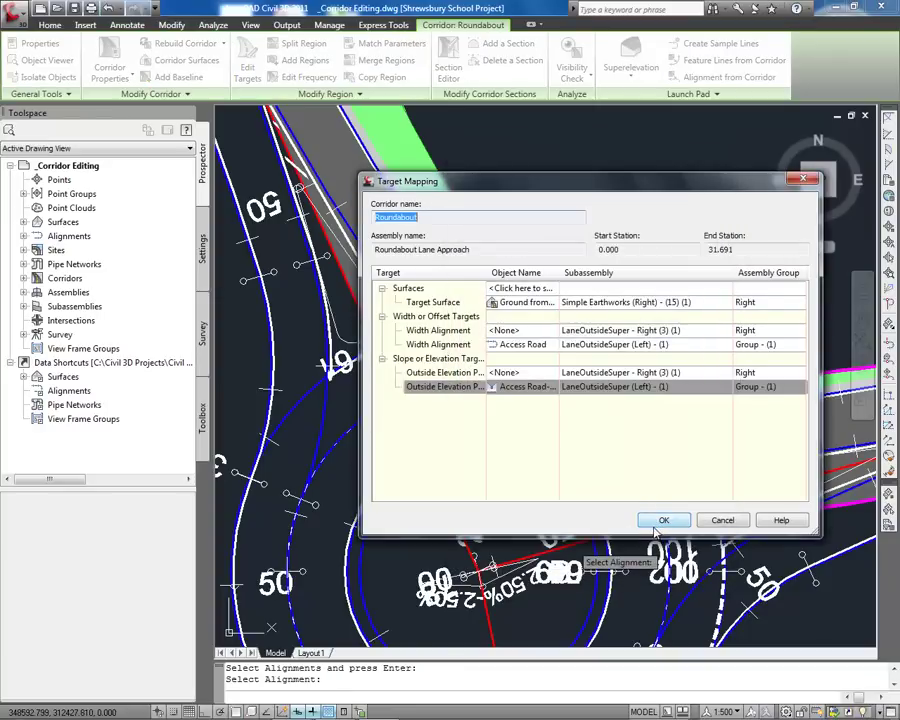
pyautogui.click(660, 522)
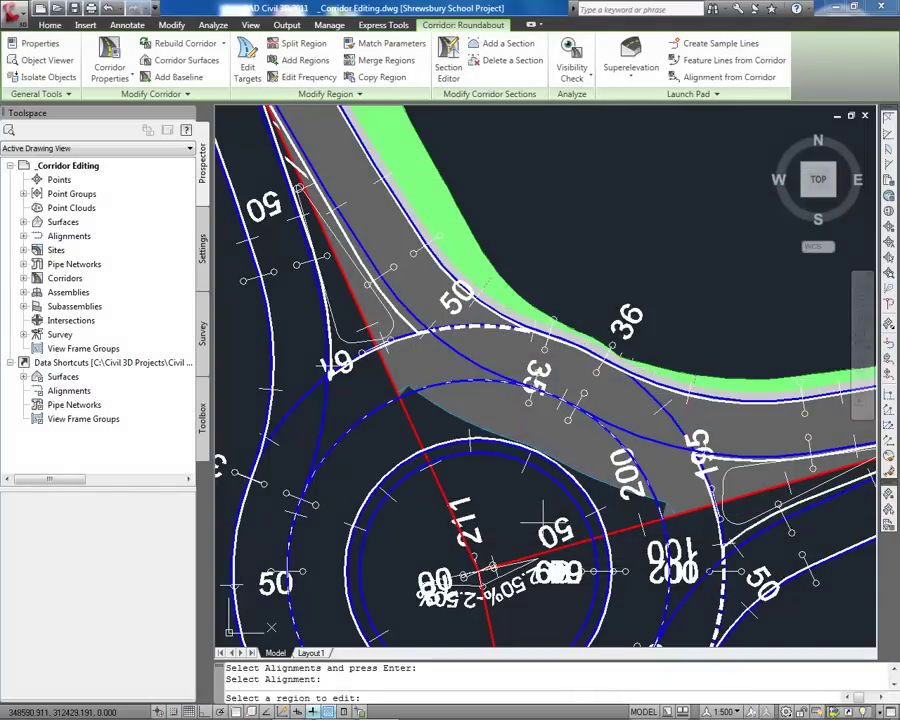
# Edit the targets of the region just east of the northwestern one, assigning the ICD alignment as the LaneOutsideSuper (Left) width target.
pyautogui.click(526, 388)
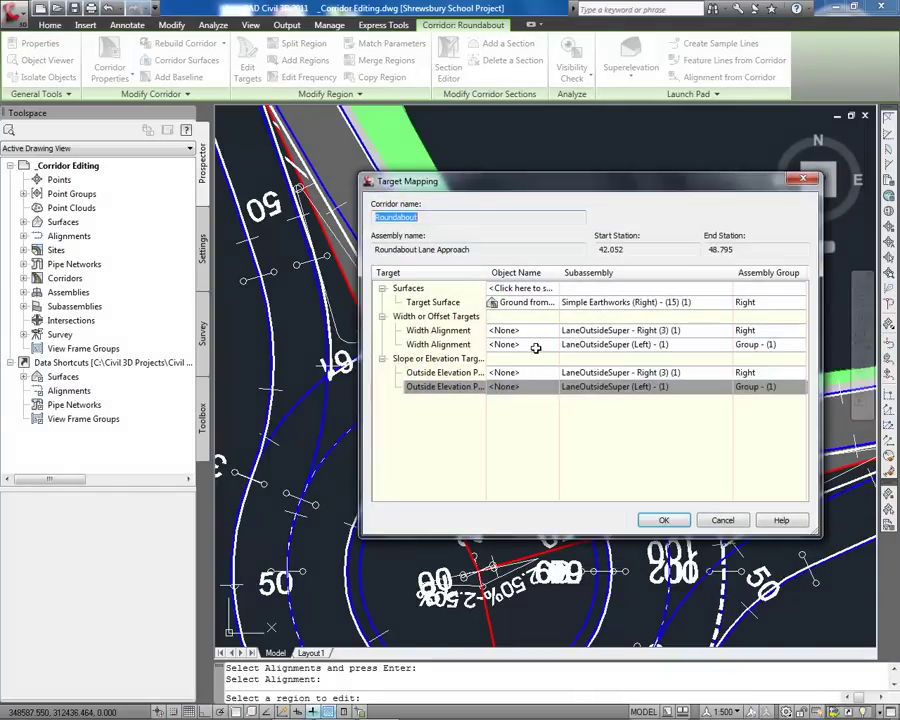
pyautogui.click(536, 346)
pyautogui.click(655, 247)
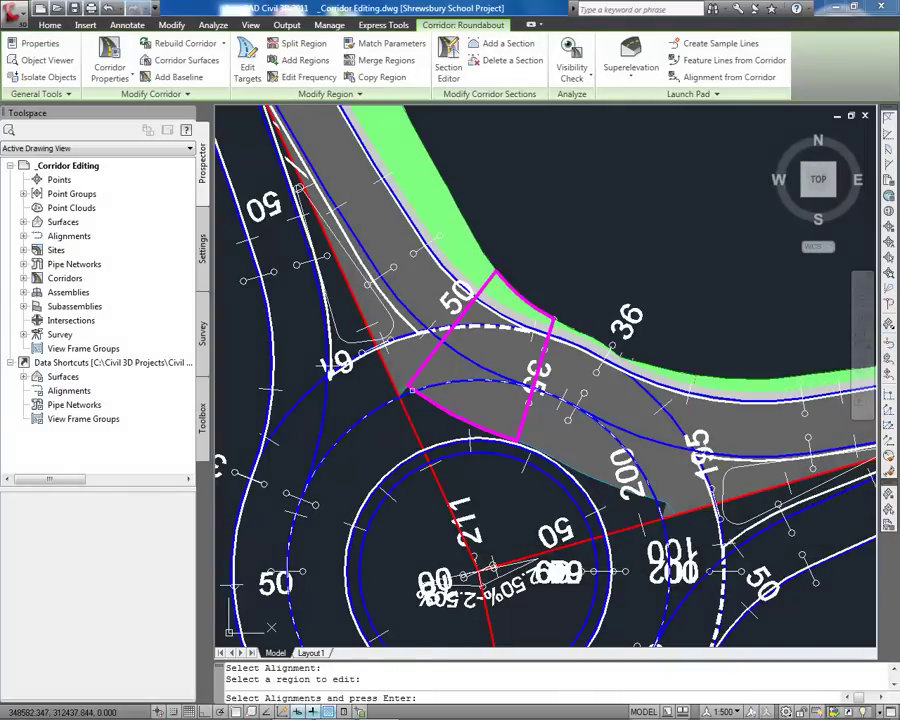
pyautogui.click(384, 406)
pyautogui.press('Return')
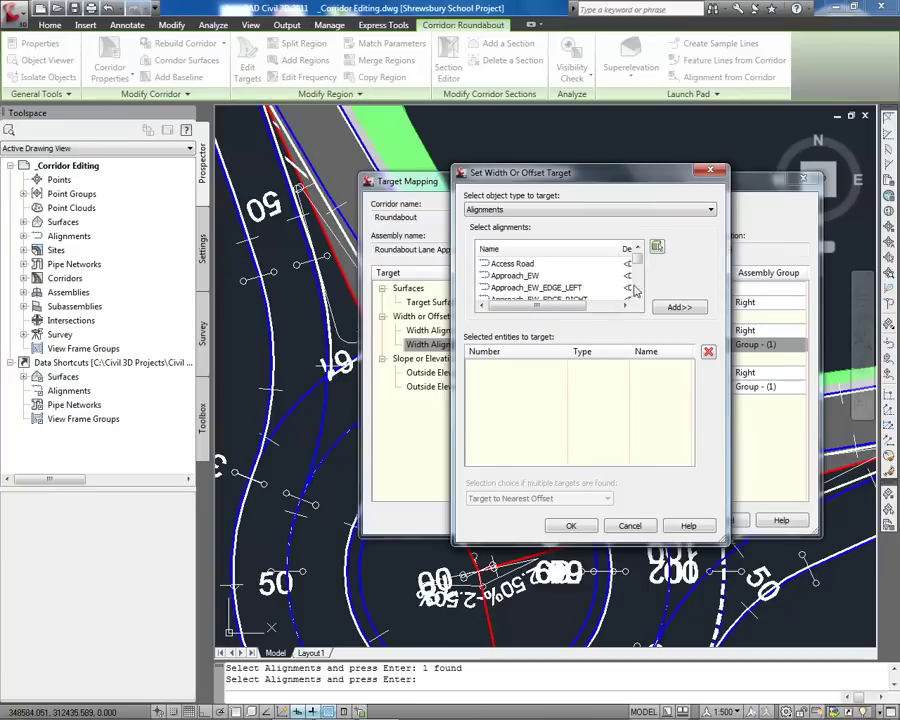
pyautogui.click(678, 307)
pyautogui.click(571, 525)
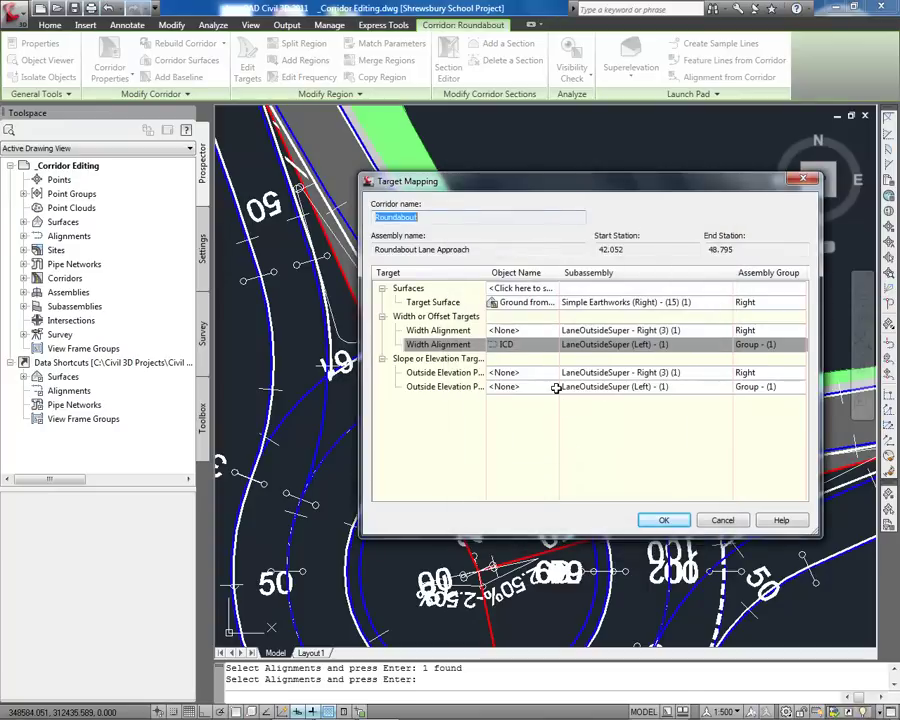
# Assign the ICD Tilted Plane - VP 4 profile as that region's LaneOutsideSuper (Left) outside elevation target and apply the mapping.
pyautogui.click(504, 386)
pyautogui.click(600, 236)
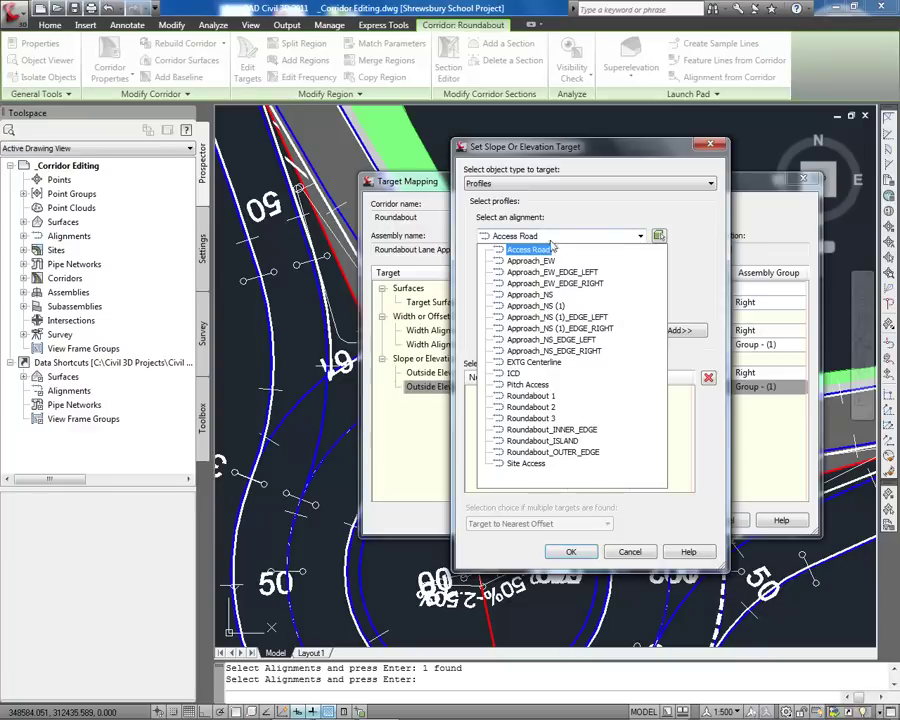
pyautogui.click(527, 340)
pyautogui.click(517, 292)
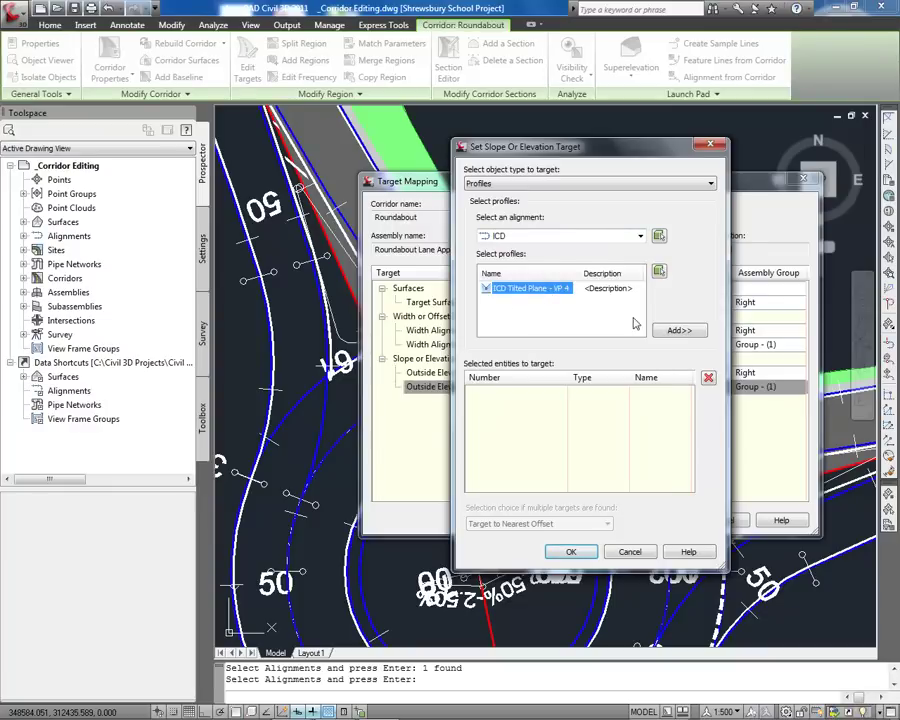
pyautogui.click(677, 331)
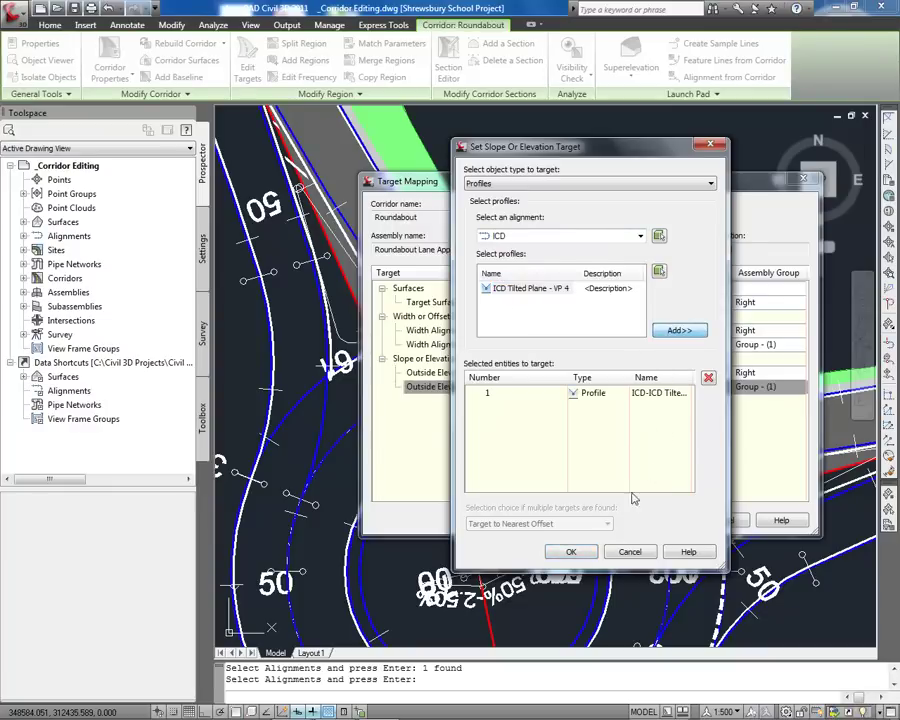
pyautogui.click(571, 552)
pyautogui.click(655, 522)
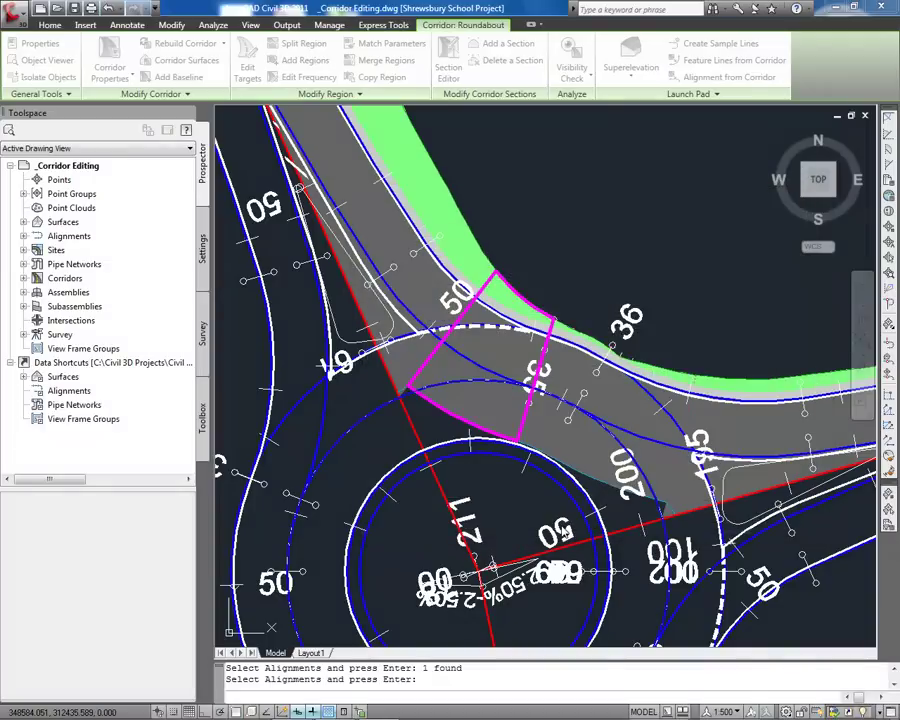
# Match the parameters of the ICD-targeted region to the region beside the easternmost one, along the dashed roundabout circle.
pyautogui.scroll(3, 446, 513)
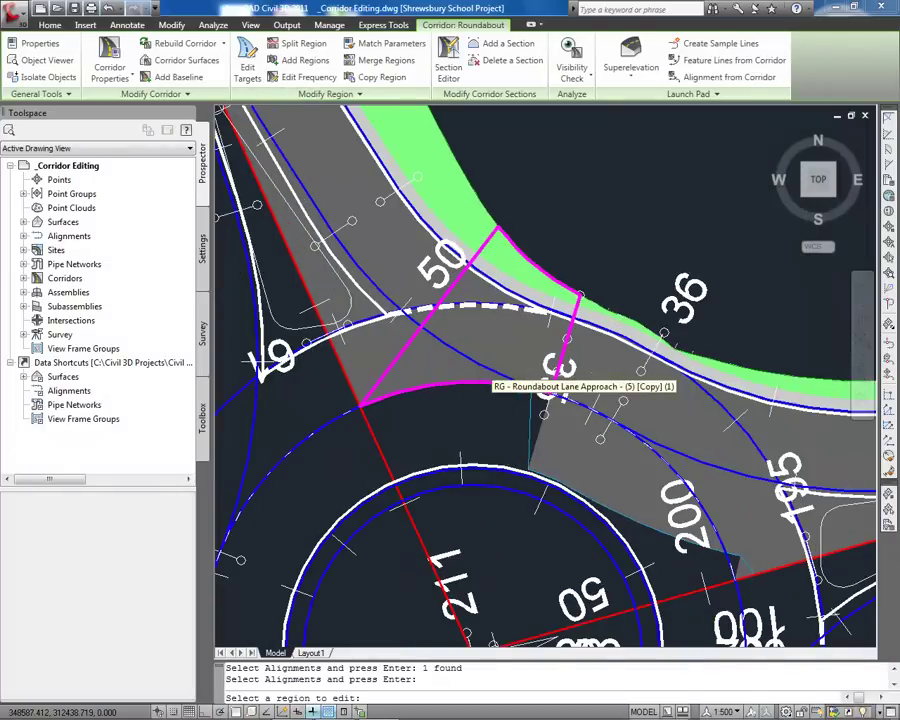
pyautogui.click(371, 49)
pyautogui.click(516, 330)
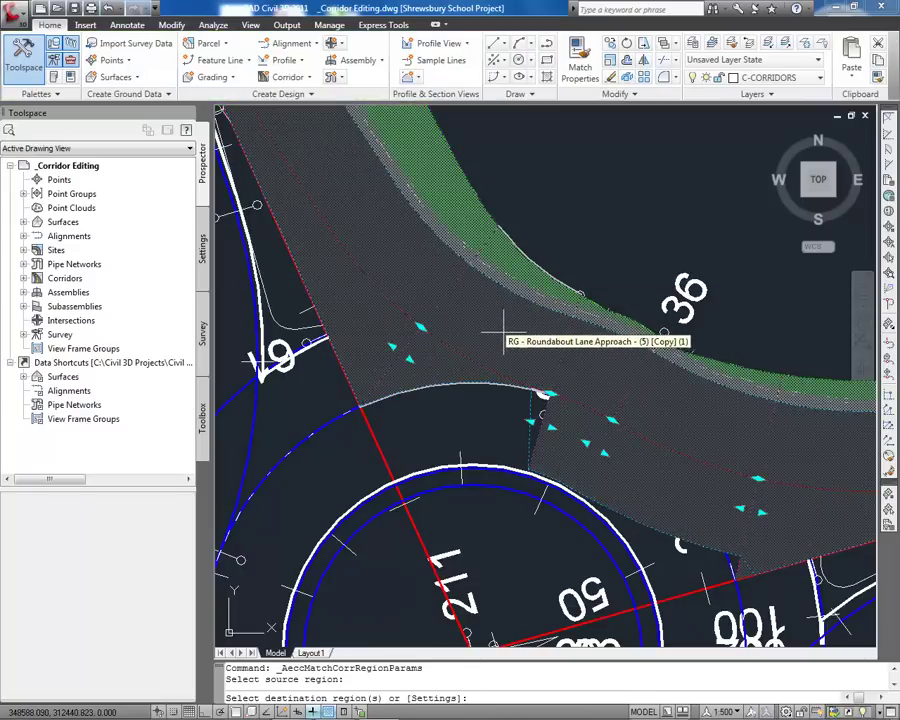
pyautogui.click(680, 472)
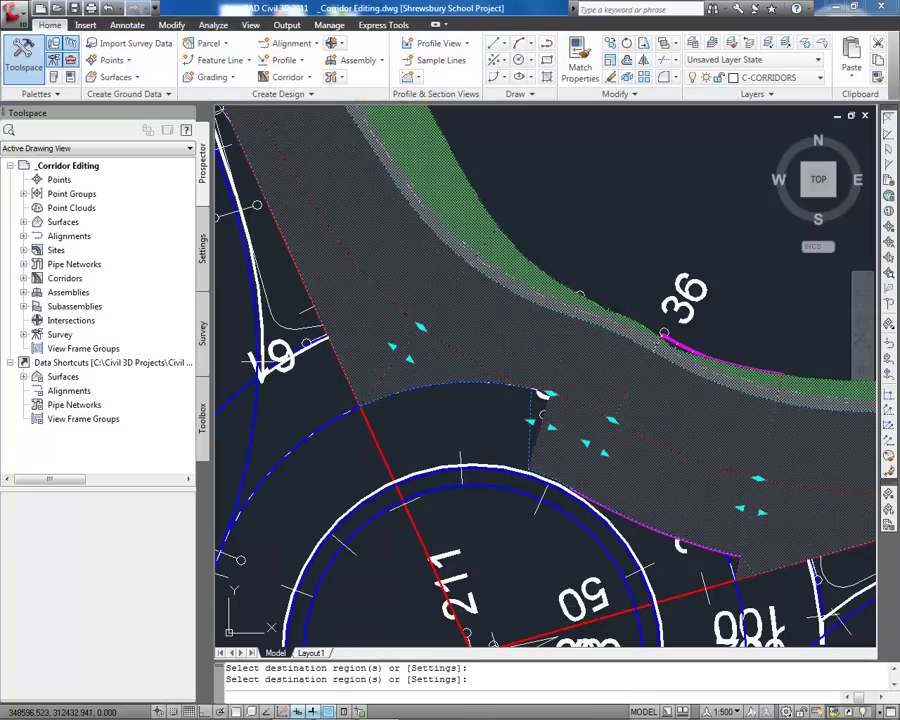
pyautogui.press('Return')
# Reselect the Roundabout corridor and open the region properties of the narrow middle region still crossing the circulating lane.
pyautogui.scroll(3, 701, 487)
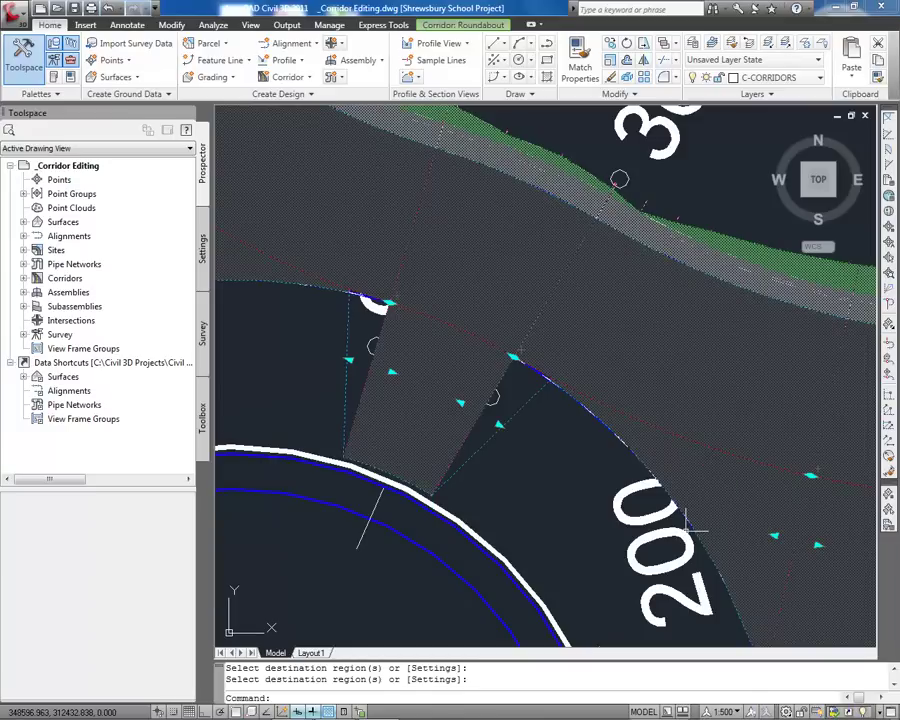
pyautogui.scroll(-2, 688, 520)
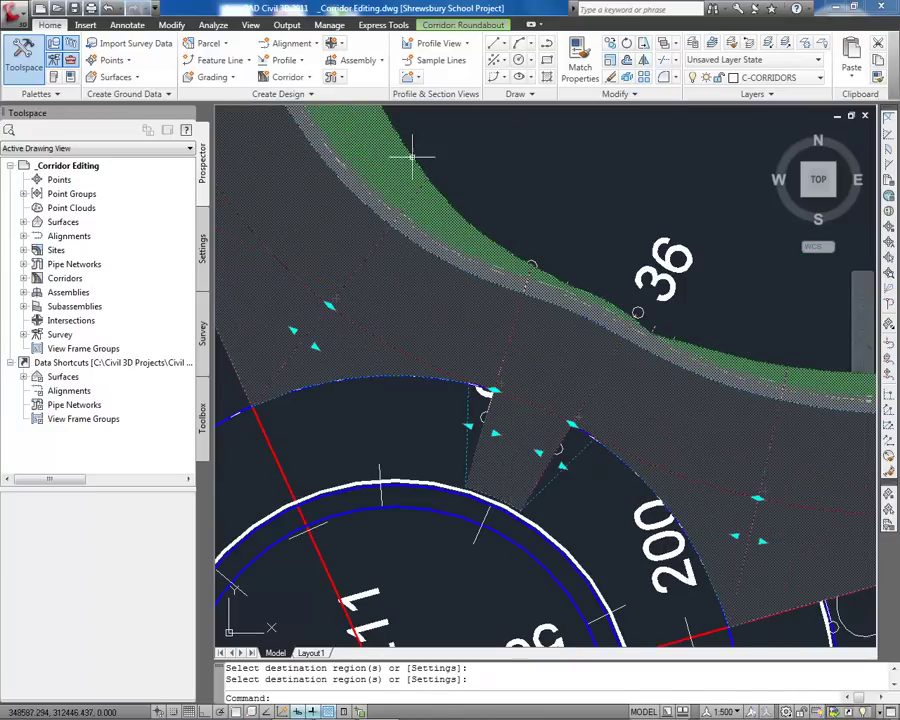
pyautogui.press('Escape')
pyautogui.click(565, 380)
pyautogui.click(398, 172)
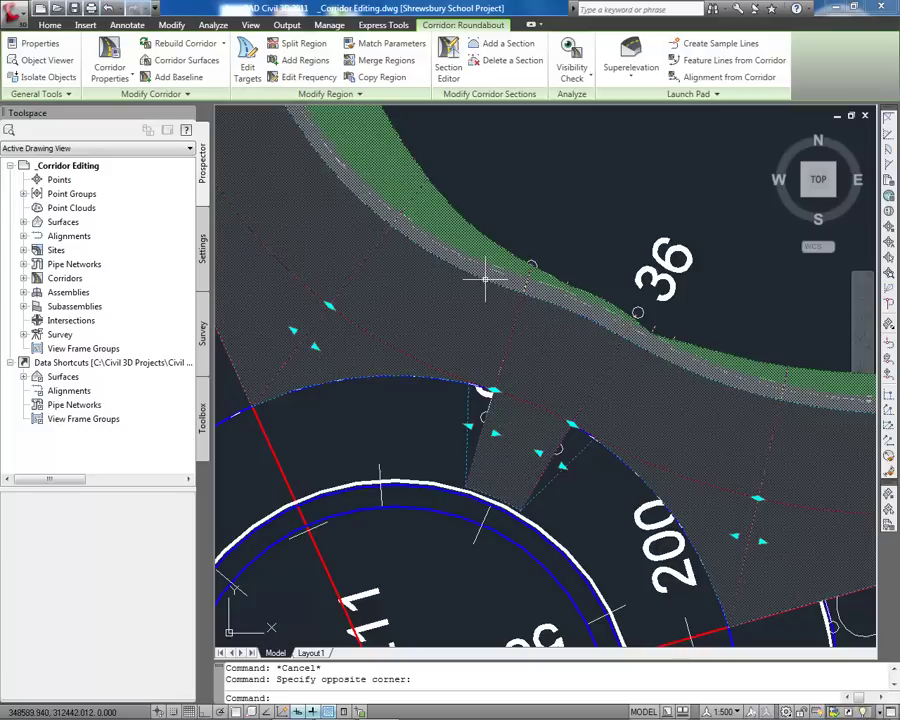
pyautogui.click(362, 94)
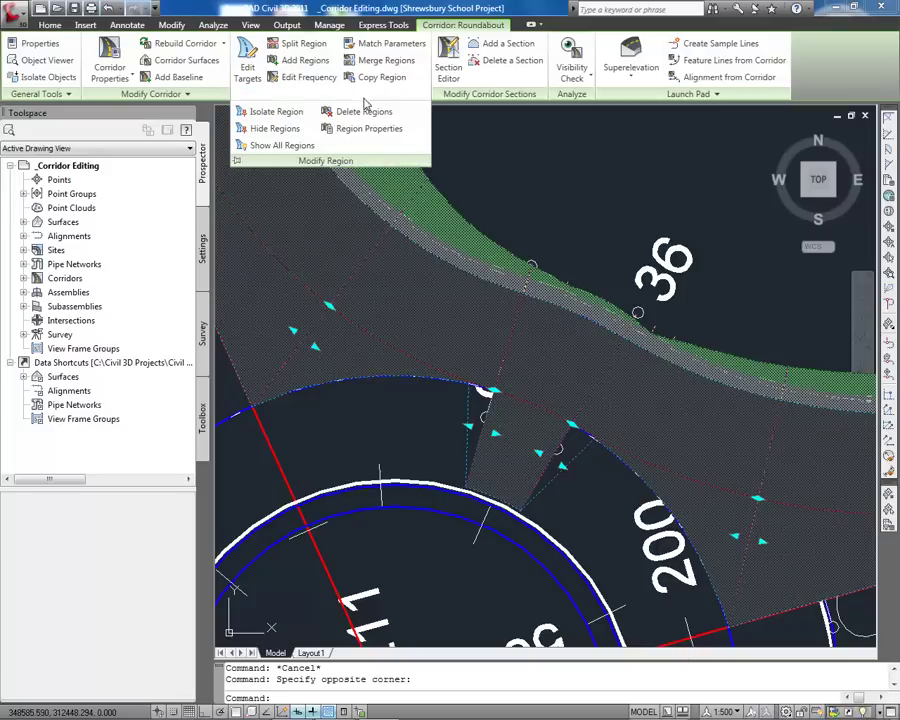
pyautogui.click(368, 128)
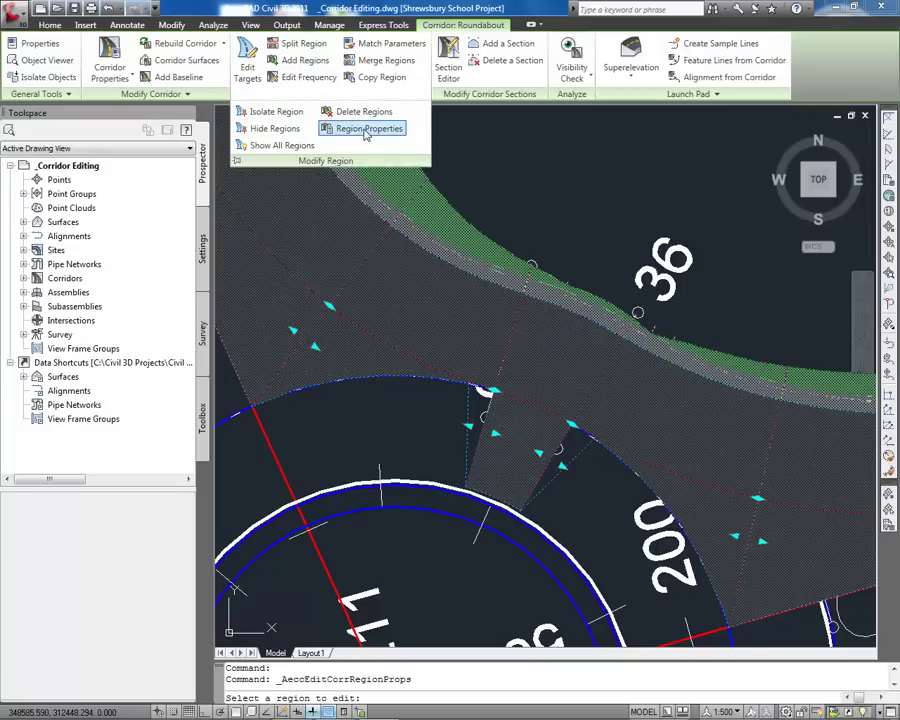
pyautogui.click(544, 328)
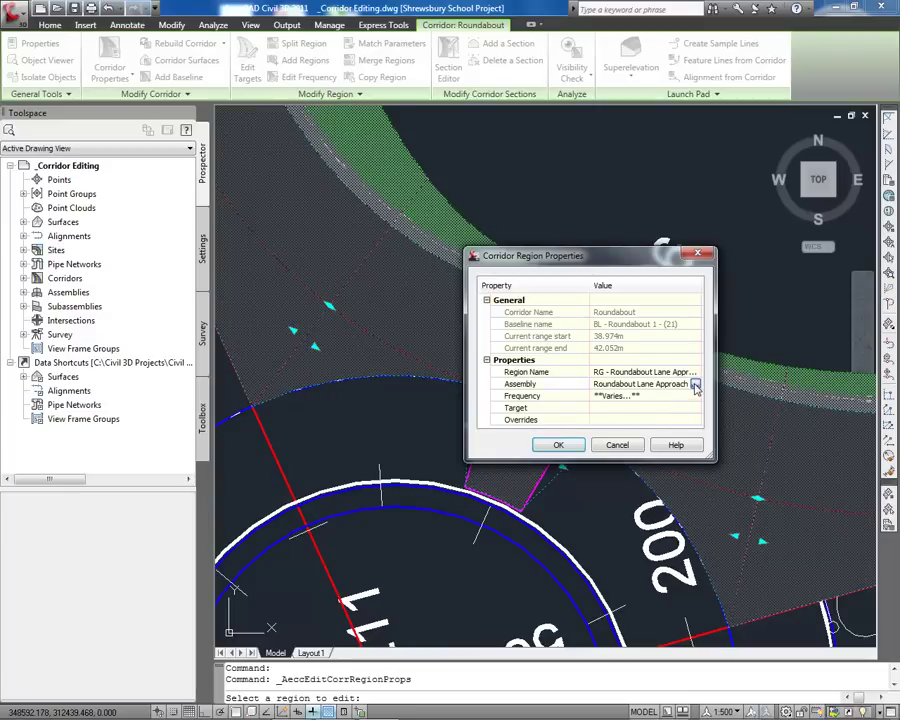
# Change the middle region's assembly to Roundabout Lane Approach - No Left Lane, apply the properties and end region editing.
pyautogui.click(696, 387)
pyautogui.click(649, 377)
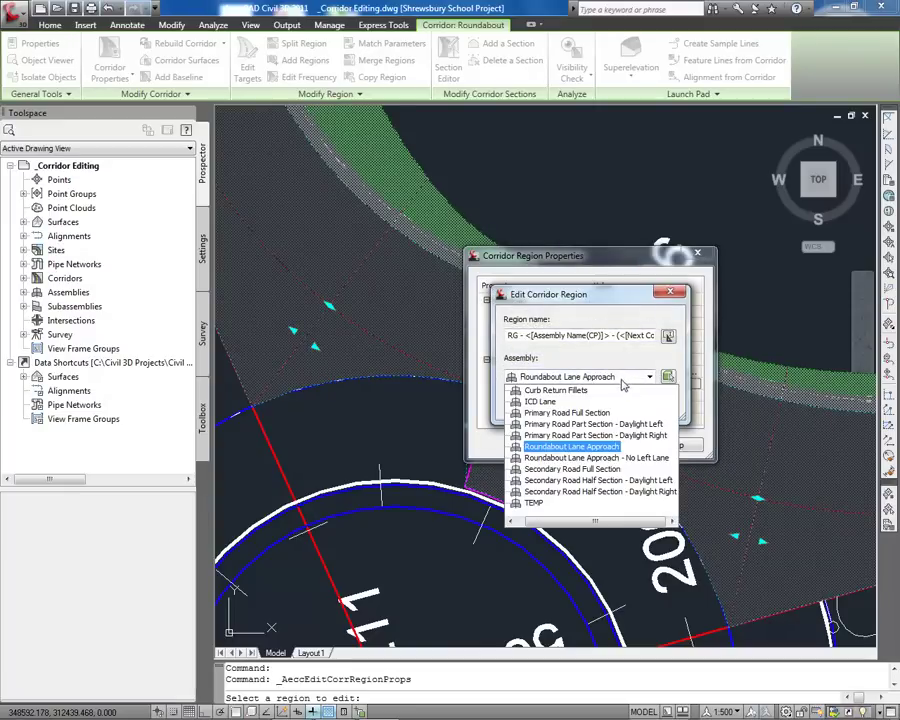
pyautogui.click(617, 458)
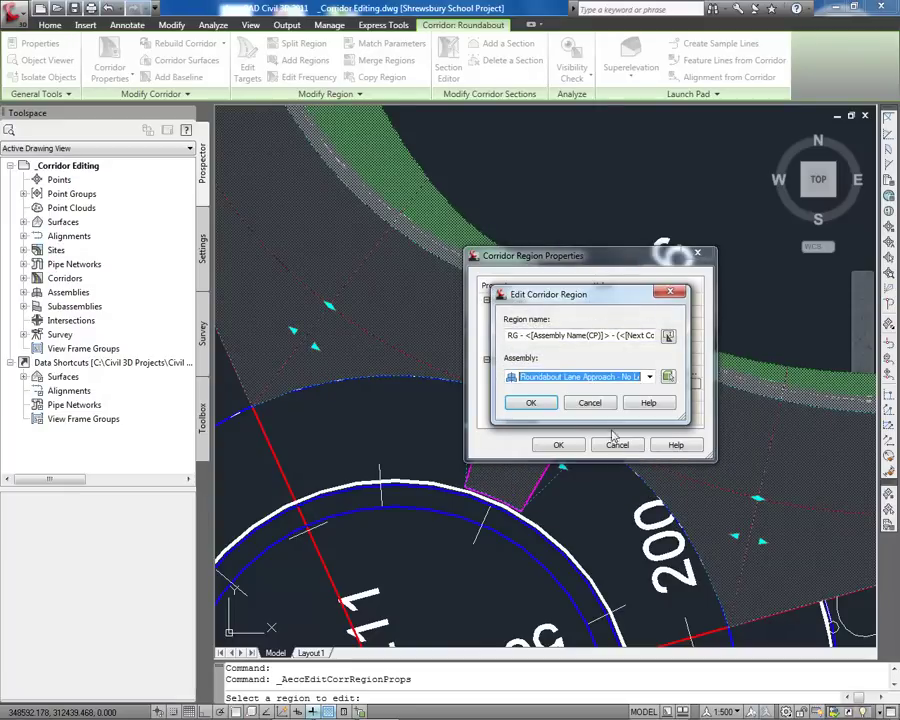
pyautogui.click(528, 403)
pyautogui.click(562, 444)
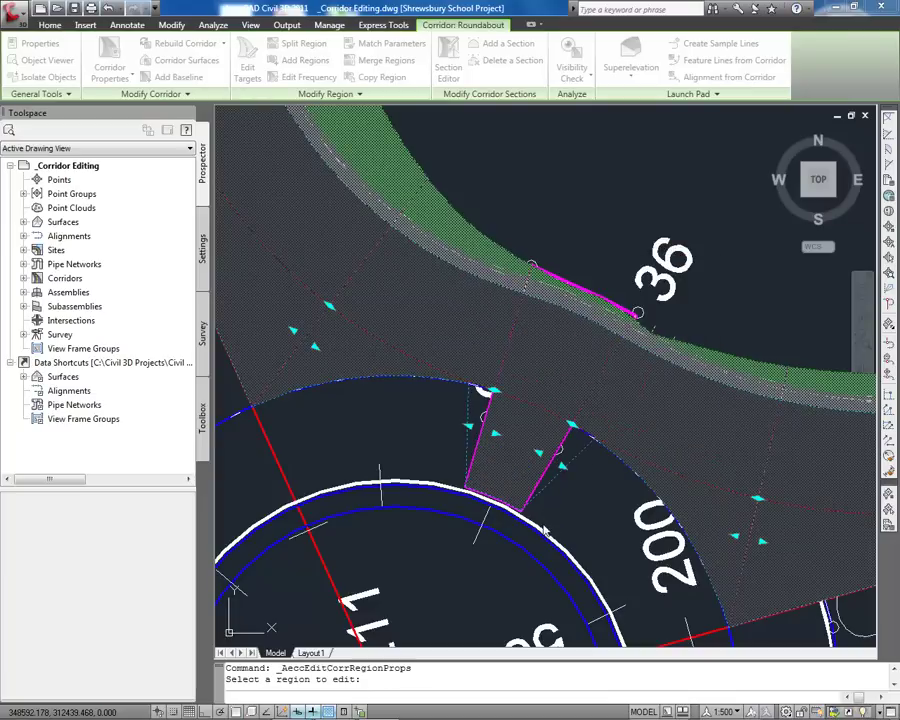
pyautogui.press('Escape')
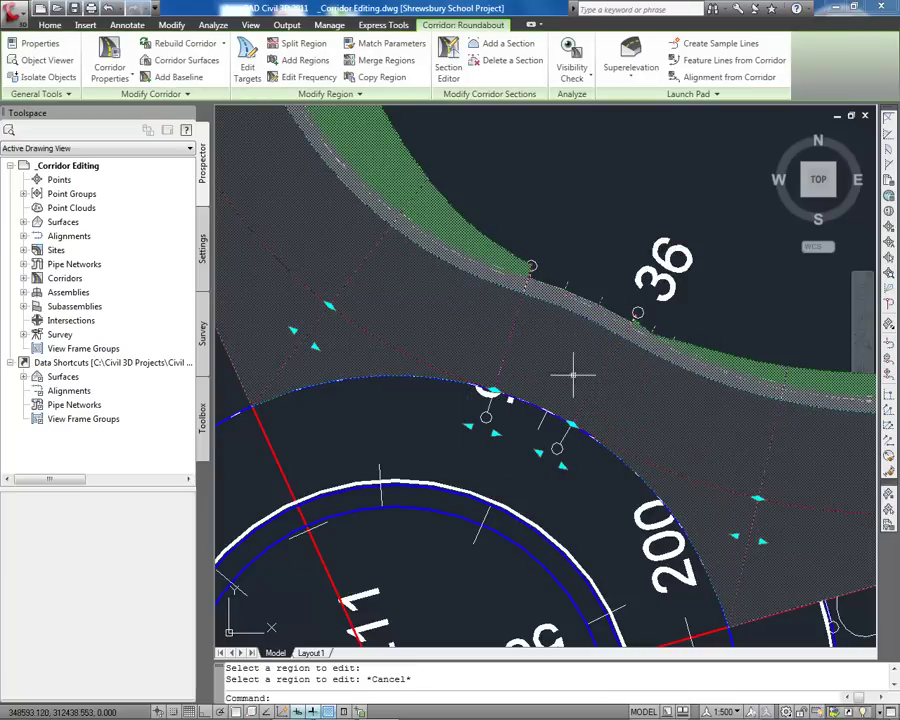
# Examine the Roundabout corridor in the Object Viewer, orbiting from the top view to a tilted 3D view, and close the viewer.
pyautogui.click(564, 358)
pyautogui.rightClick(564, 358)
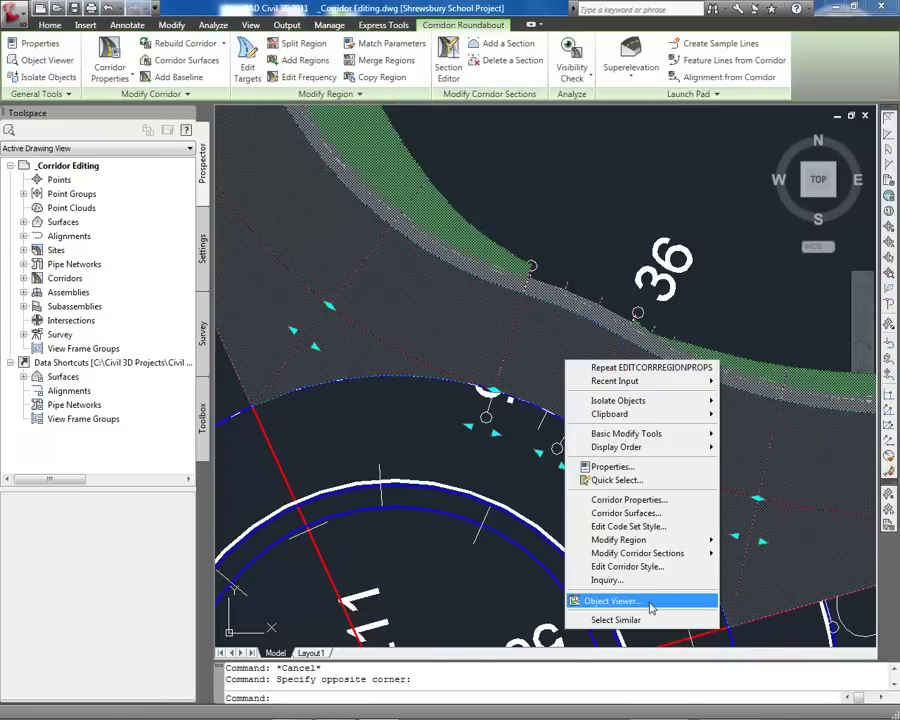
pyautogui.click(602, 596)
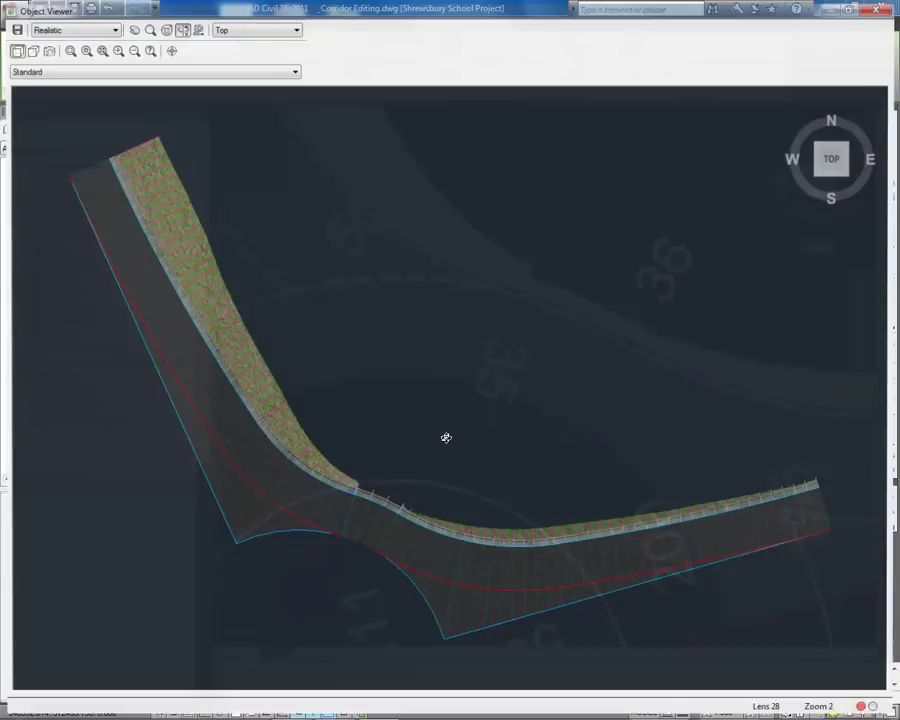
pyautogui.moveTo(444, 432); pyautogui.dragTo(388, 328)
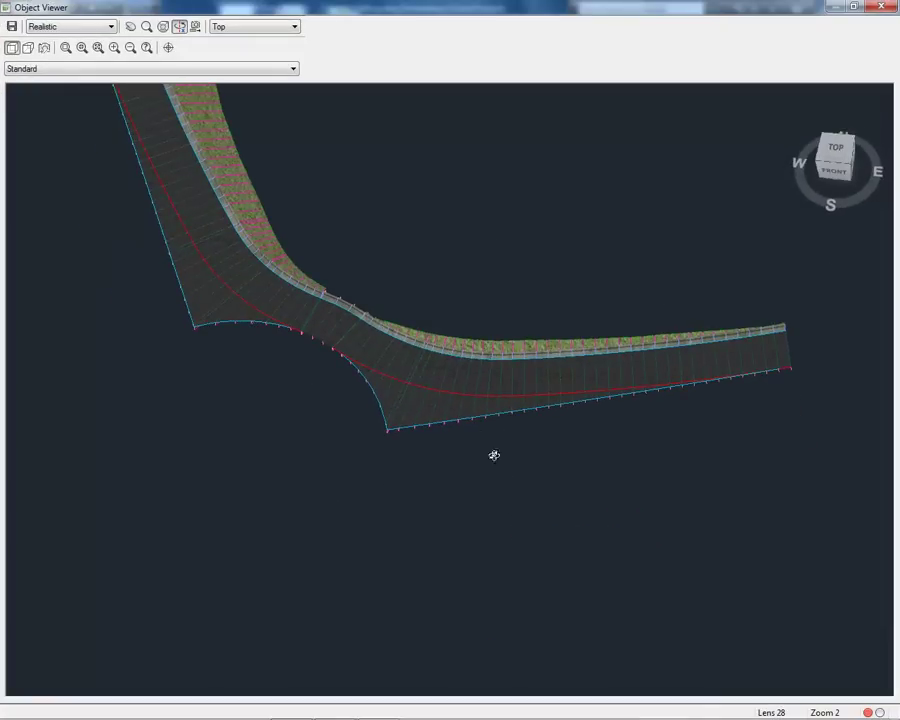
pyautogui.moveTo(471, 441); pyautogui.dragTo(324, 262)
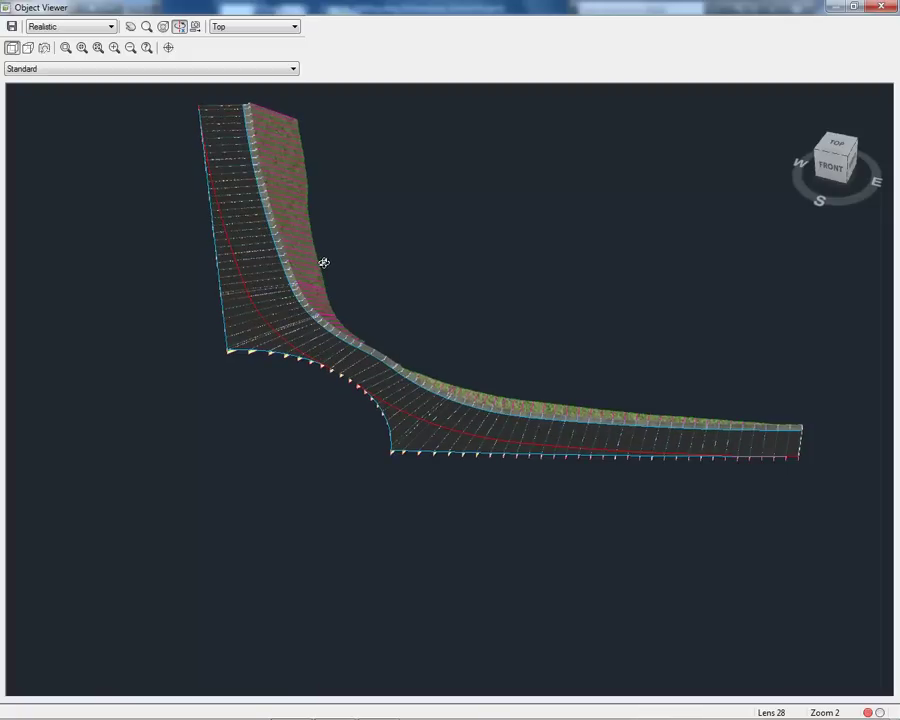
pyautogui.press('Escape')
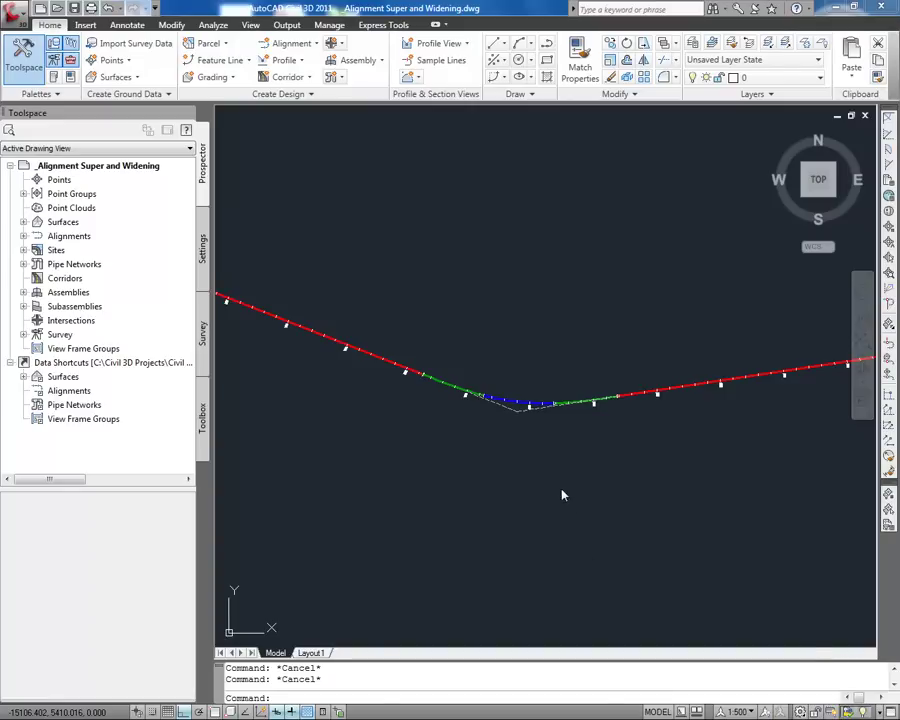
# Select the alignment with the spiral transitions and start calculating its superelevation.
pyautogui.click(522, 404)
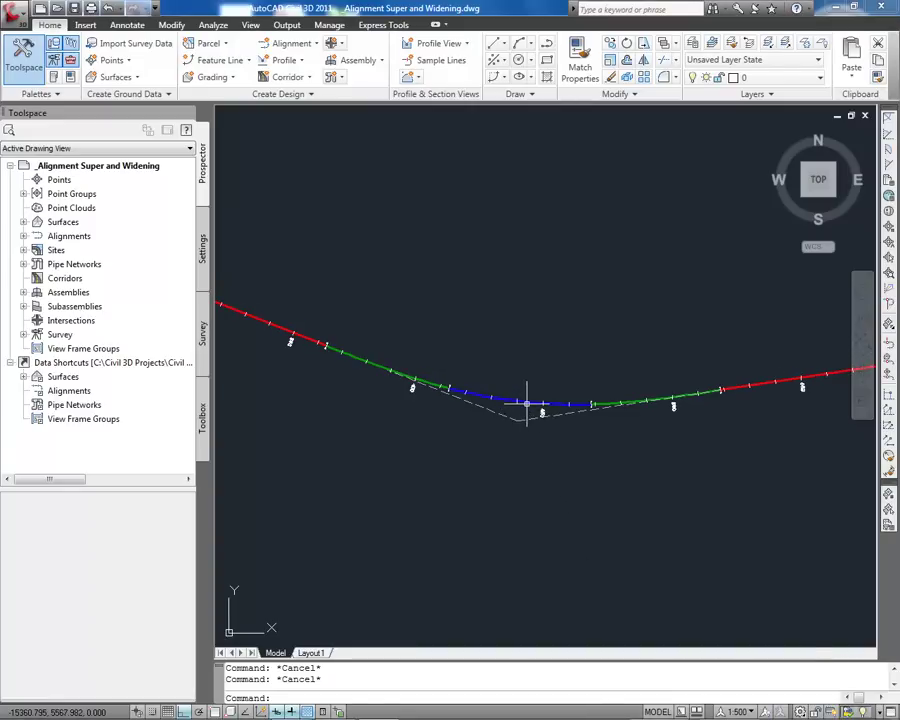
pyautogui.moveTo(525, 401)
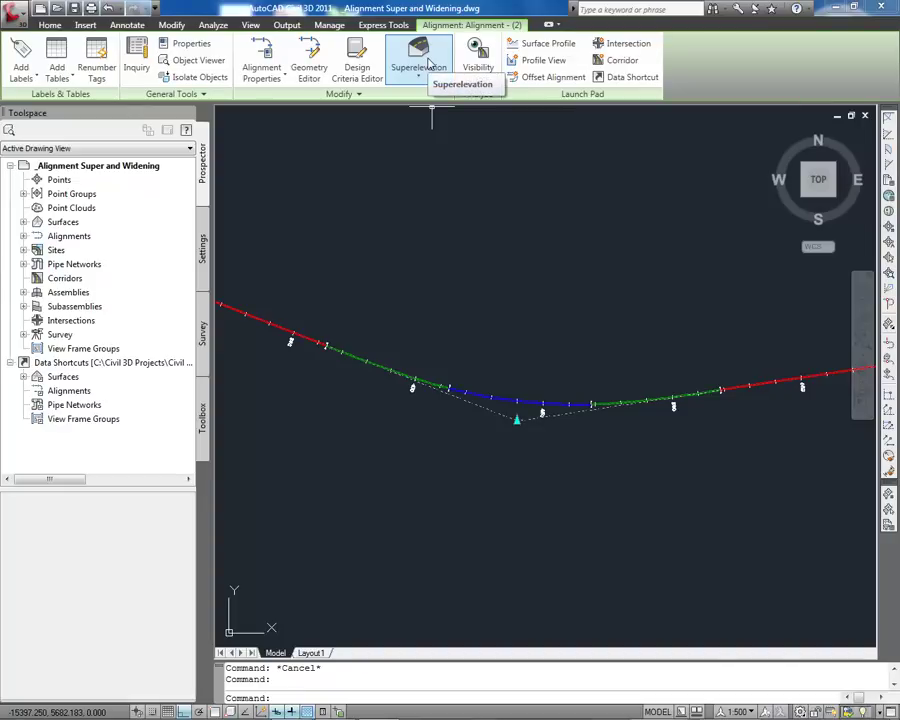
pyautogui.click(428, 68)
pyautogui.click(440, 103)
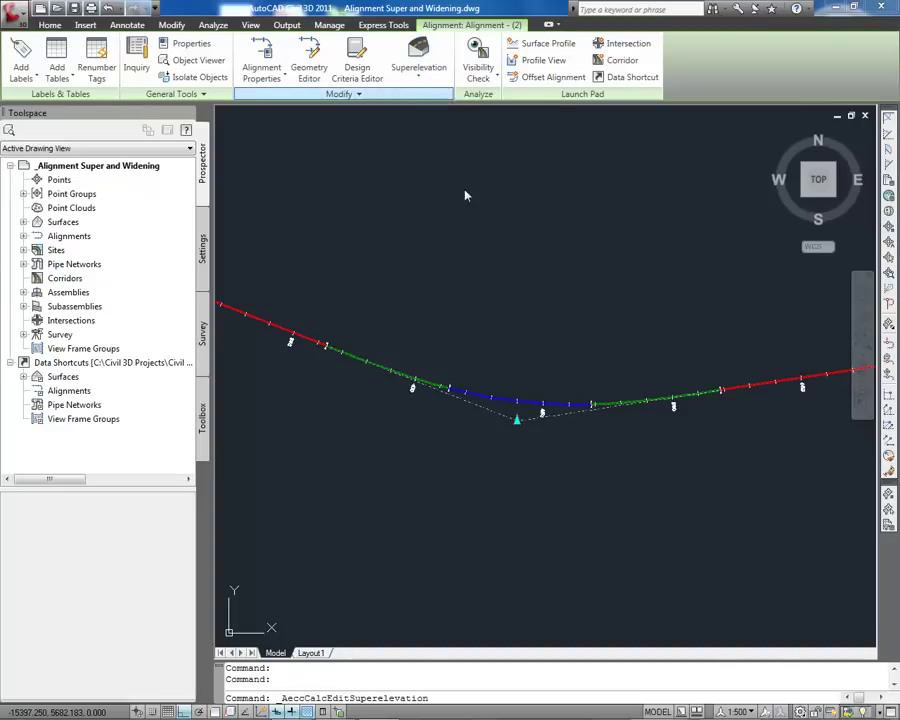
pyautogui.click(463, 333)
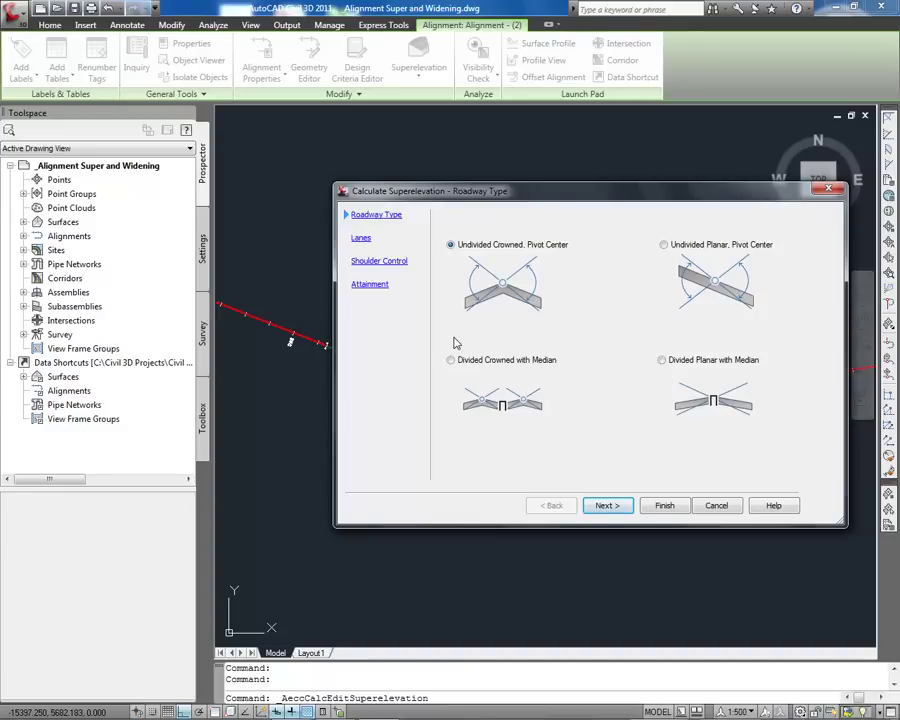
# Review the lane and shoulder settings, set the superelevation rate table to One step below desirable Min R at 7%, and finish the calculation.
pyautogui.click(366, 238)
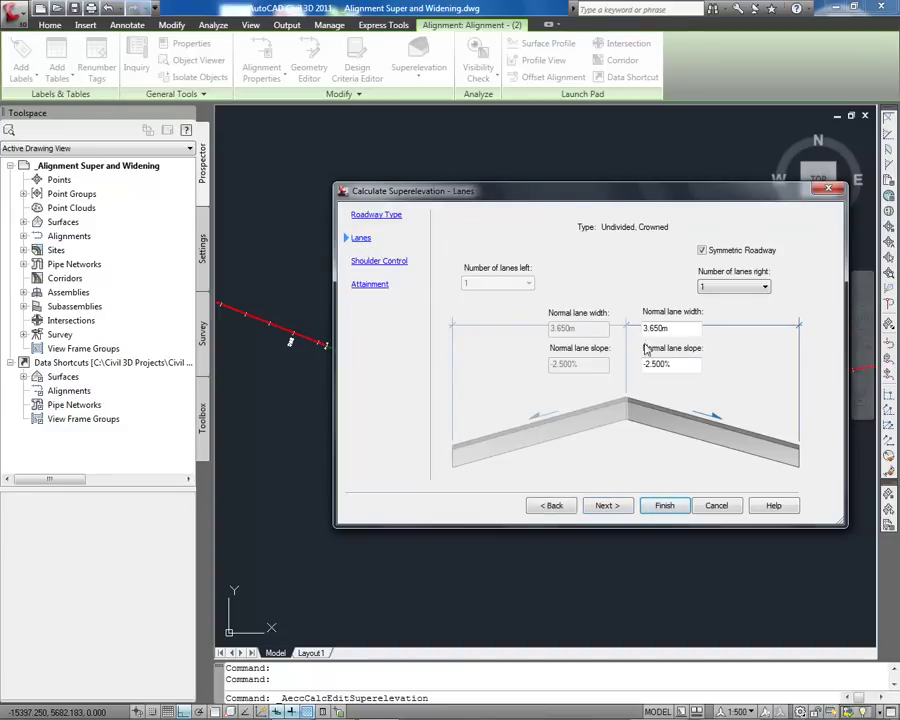
pyautogui.click(388, 262)
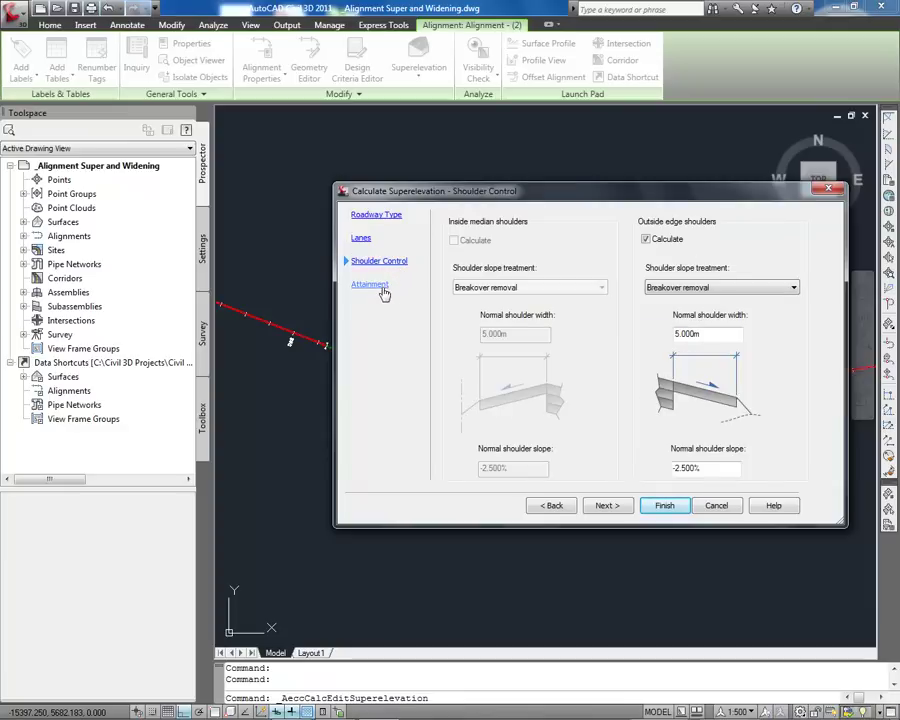
pyautogui.click(386, 286)
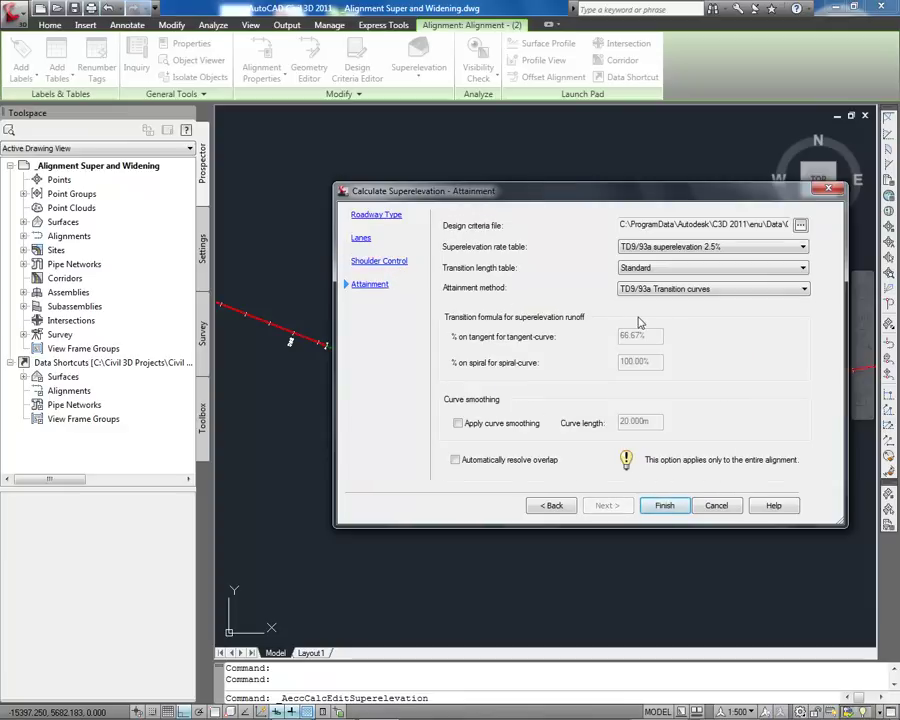
pyautogui.click(796, 249)
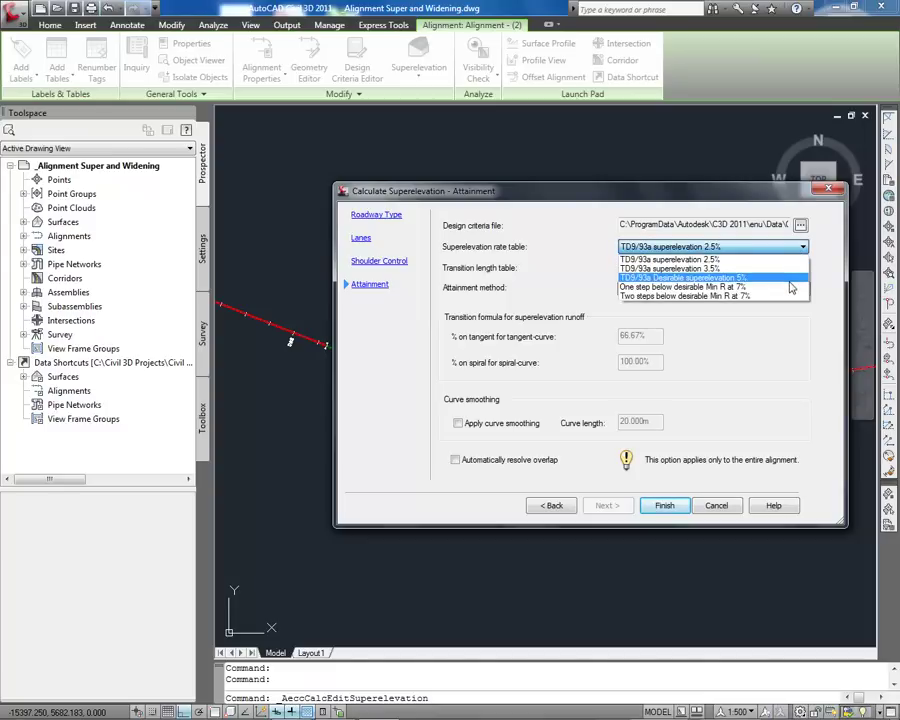
pyautogui.click(700, 287)
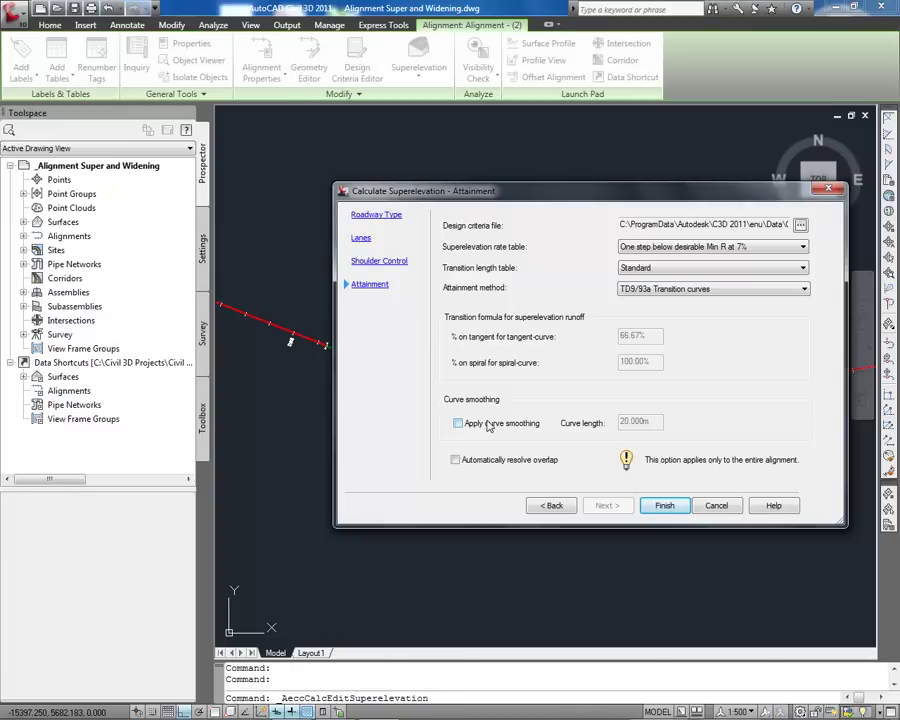
pyautogui.click(662, 505)
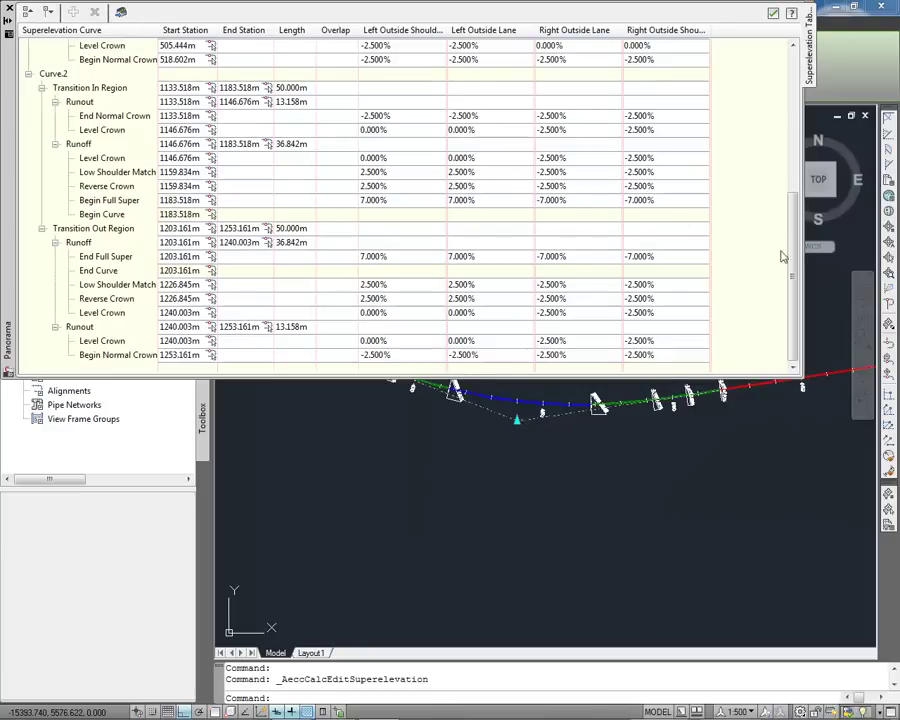
# Examine the superelevation table's stations and slopes, highlighting Curve.1's Runoff and Low Shoulder Match rows in the drawing, and close the table.
pyautogui.moveTo(790, 253); pyautogui.dragTo(783, 84)
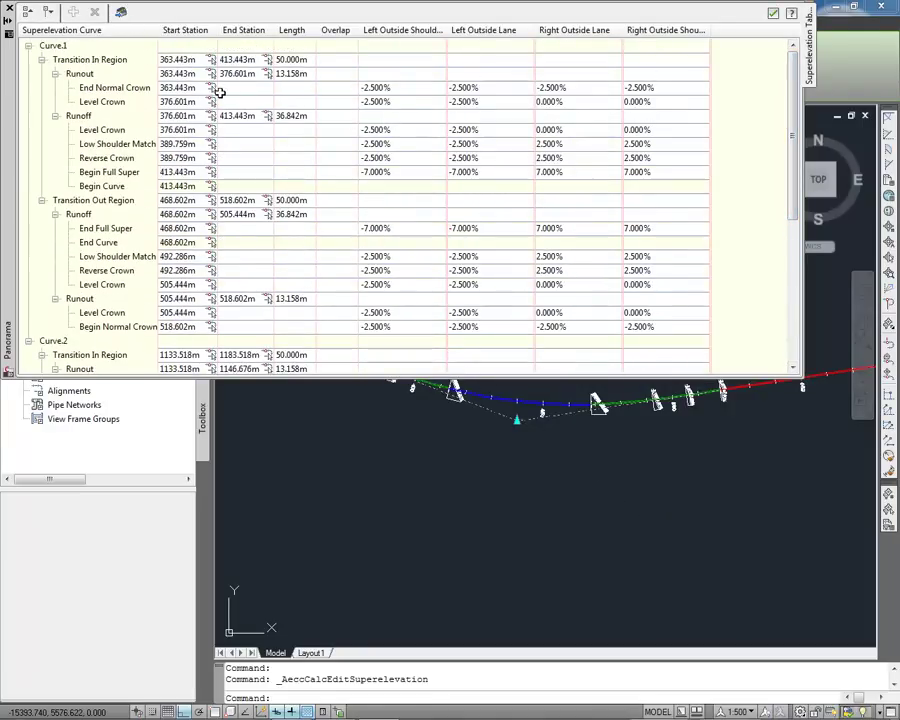
pyautogui.moveTo(476, 484); pyautogui.dragTo(484, 558, button='middle')
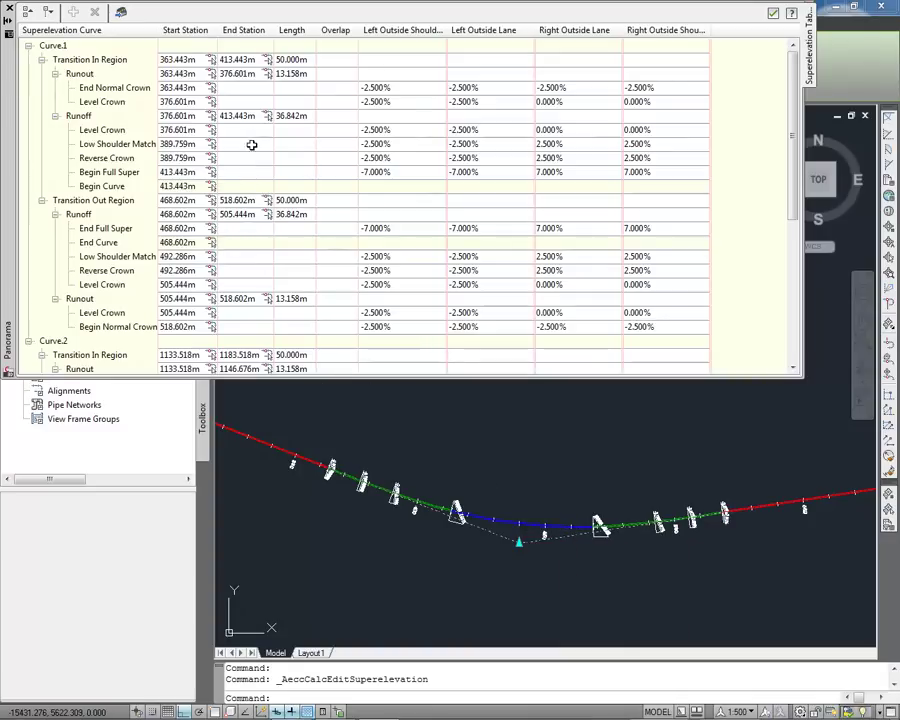
pyautogui.click(242, 116)
pyautogui.click(243, 144)
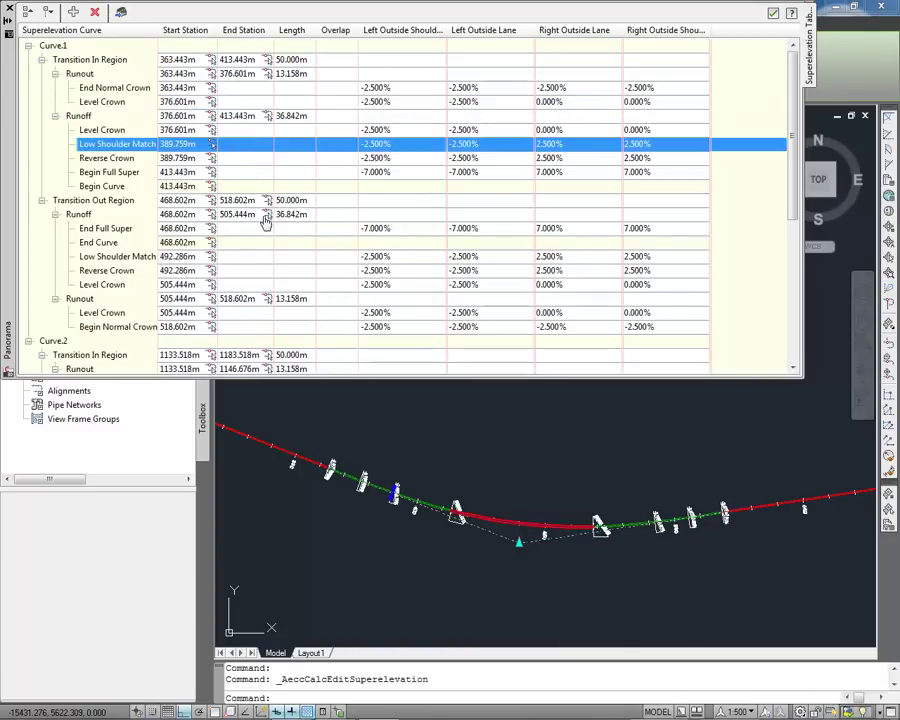
pyautogui.click(5, 10)
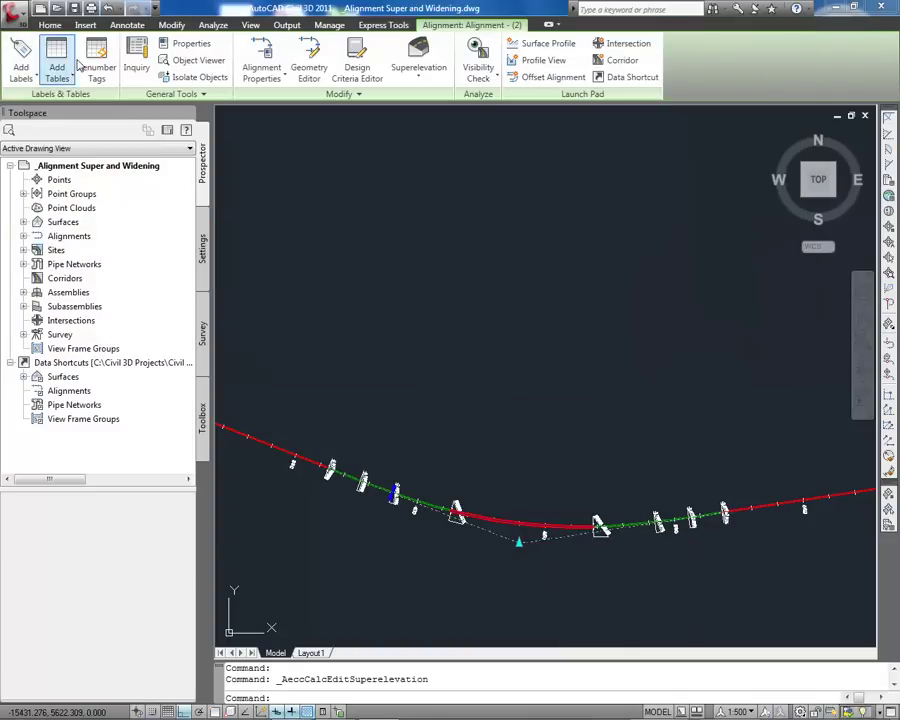
# Stretch the curve's tangent intersection point south, back north and finally south of its original position, and deselect the alignment.
pyautogui.scroll(5, 514, 584)
pyautogui.scroll(-3, 565, 489)
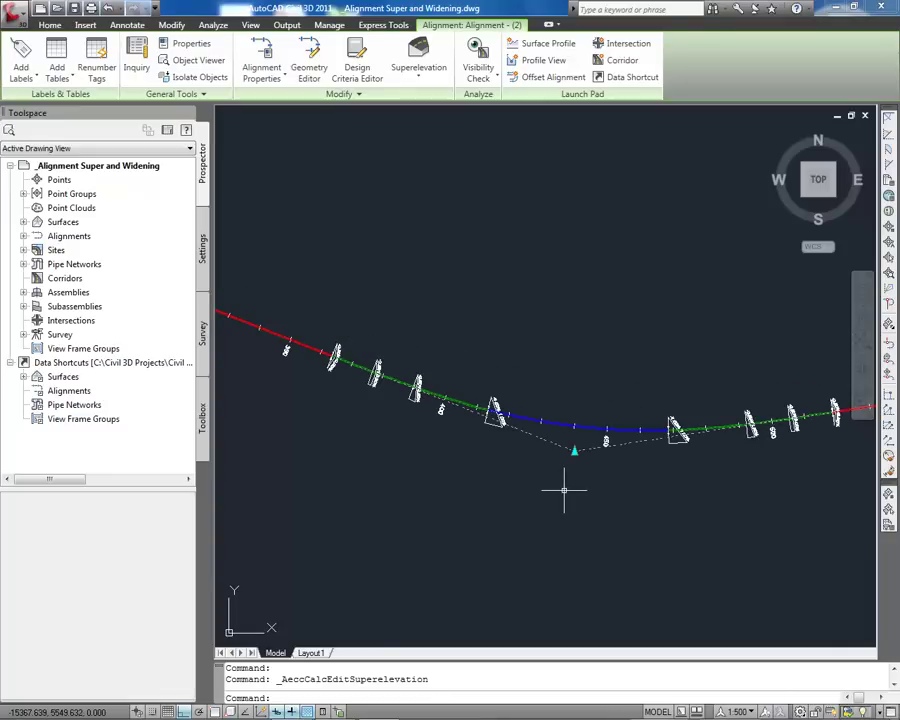
pyautogui.click(575, 452)
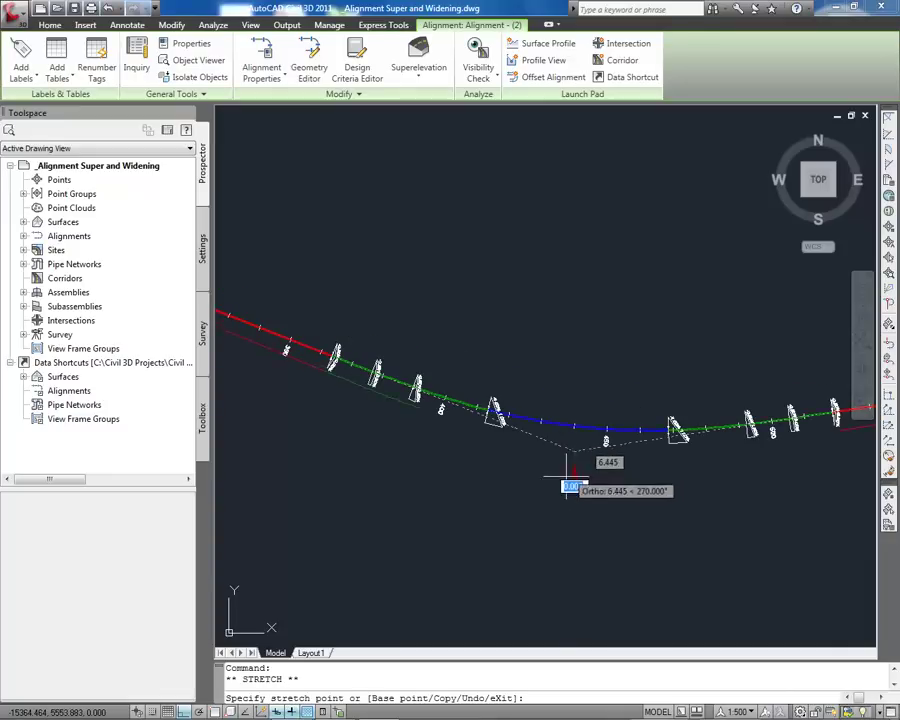
pyautogui.click(526, 538)
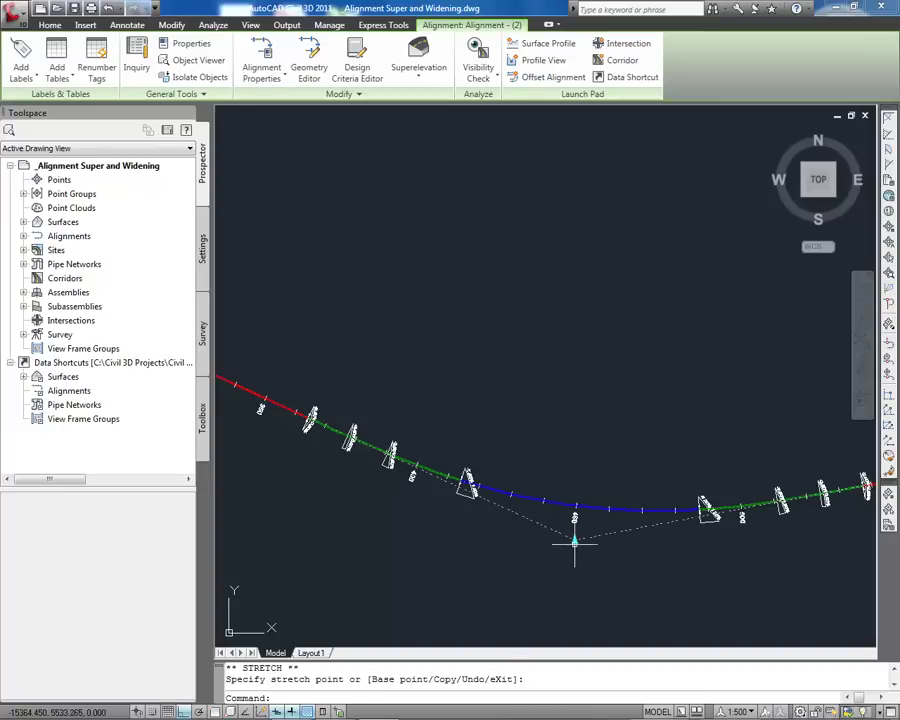
pyautogui.click(574, 539)
pyautogui.click(584, 431)
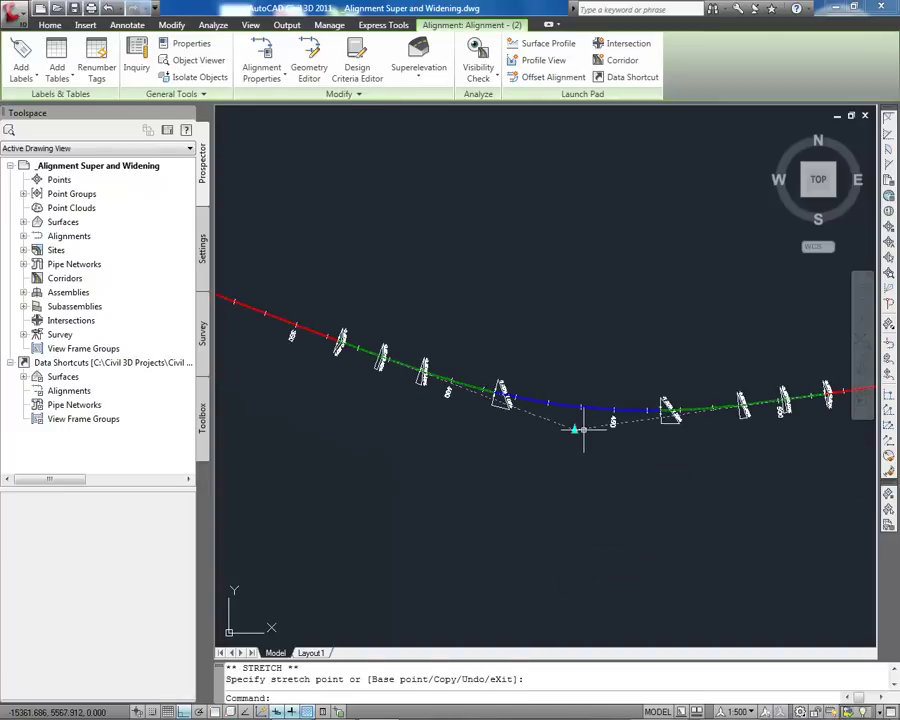
pyautogui.click(576, 431)
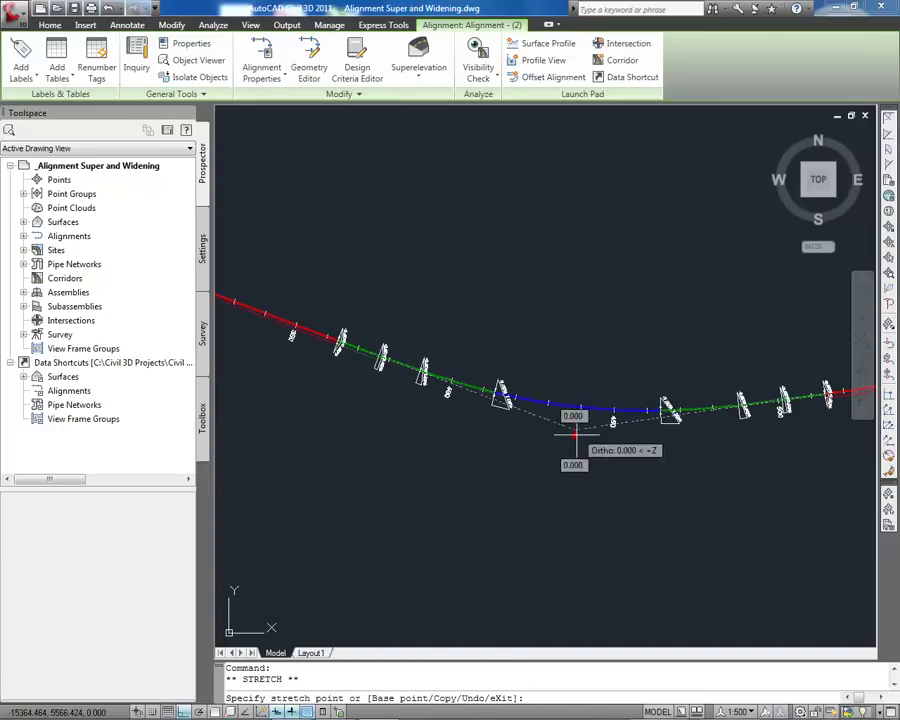
pyautogui.click(574, 522)
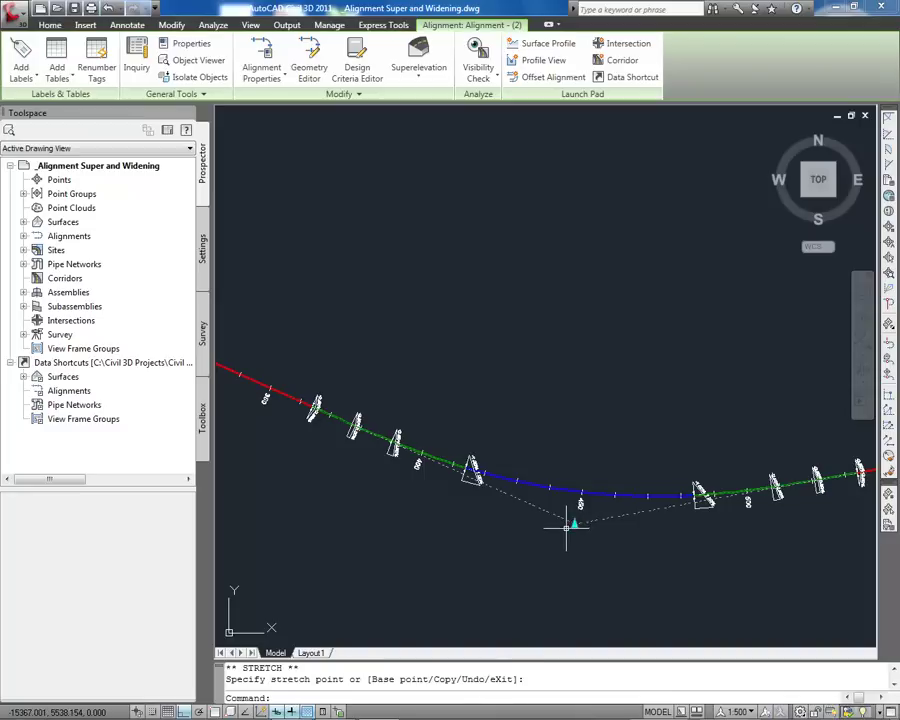
pyautogui.press('Escape')
# Create a superelevation view for the modified alignment and place it in the empty space south of the alignment.
pyautogui.click(569, 486)
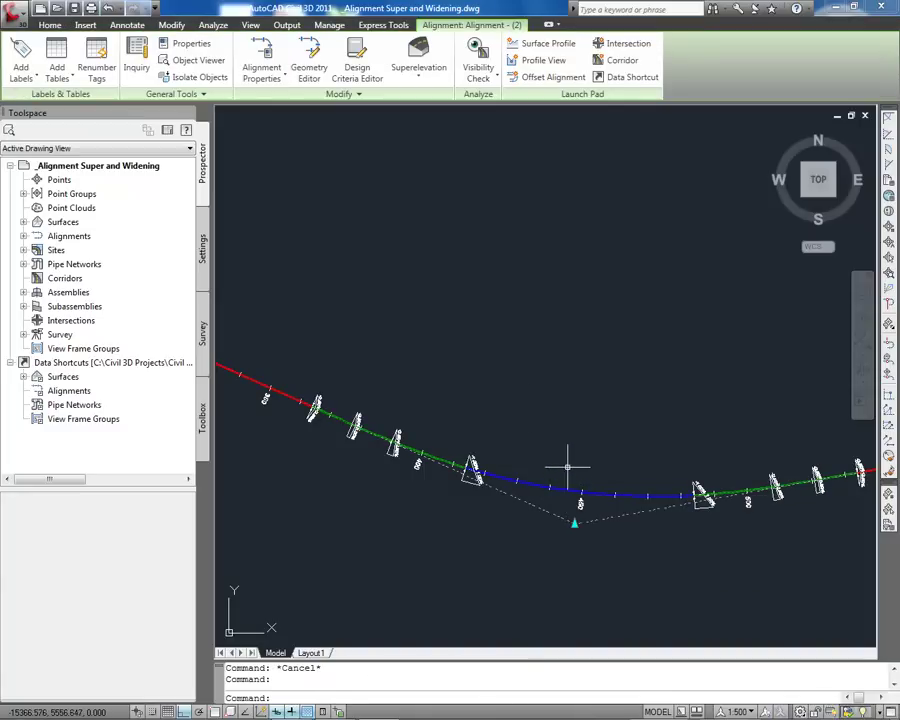
pyautogui.click(419, 62)
pyautogui.click(455, 129)
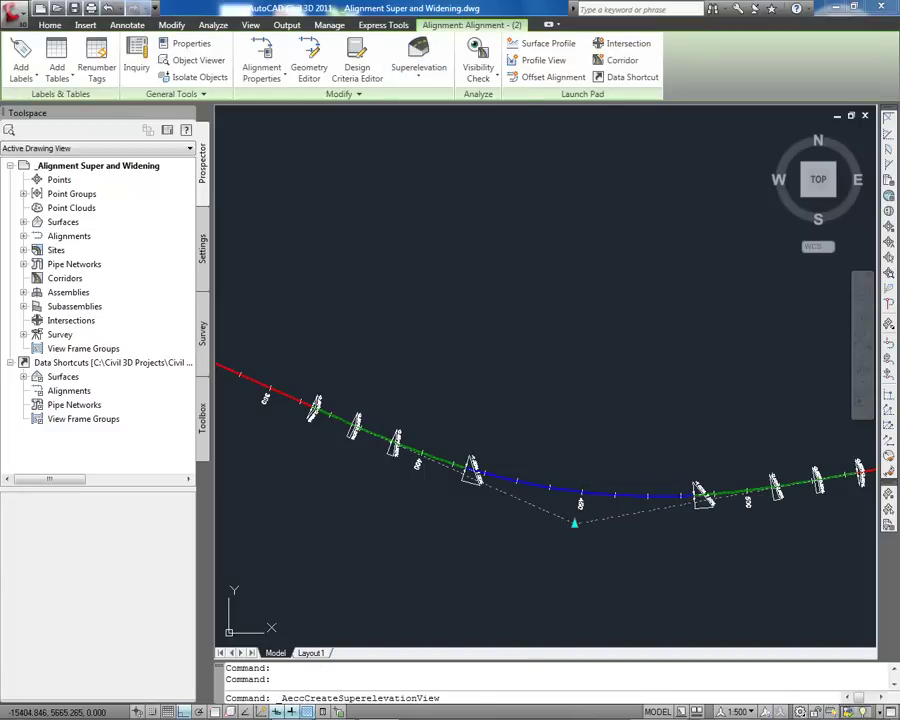
pyautogui.click(662, 516)
pyautogui.scroll(-3, 599, 492)
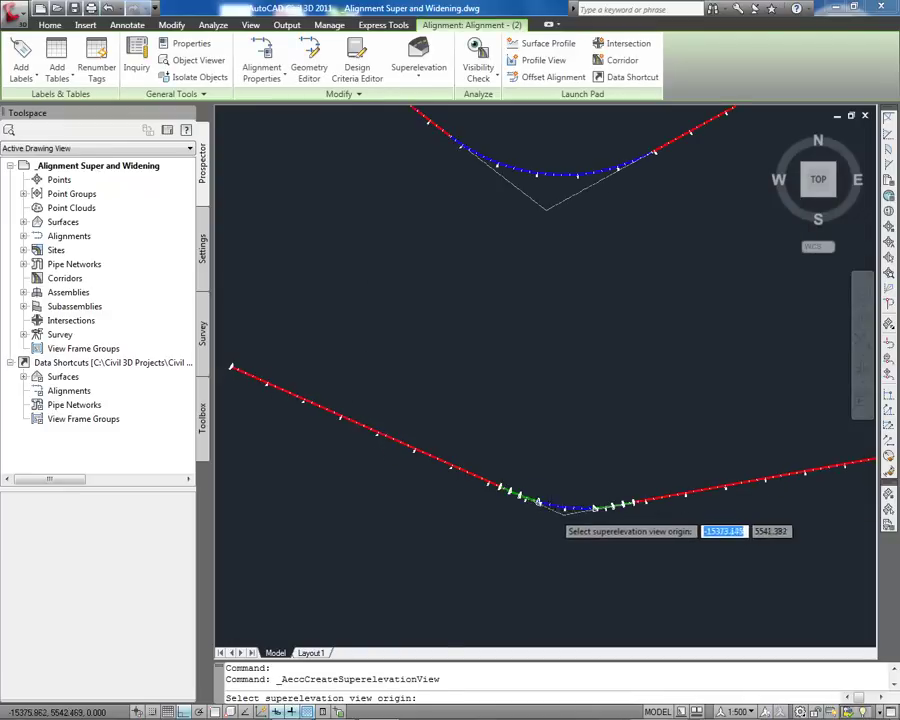
pyautogui.click(321, 459)
# Move the End Normal Crown critical station of the first curve back to an earlier station in the superelevation view.
pyautogui.moveTo(617, 450); pyautogui.dragTo(489, 450, button='middle')
pyautogui.scroll(4, 489, 450)
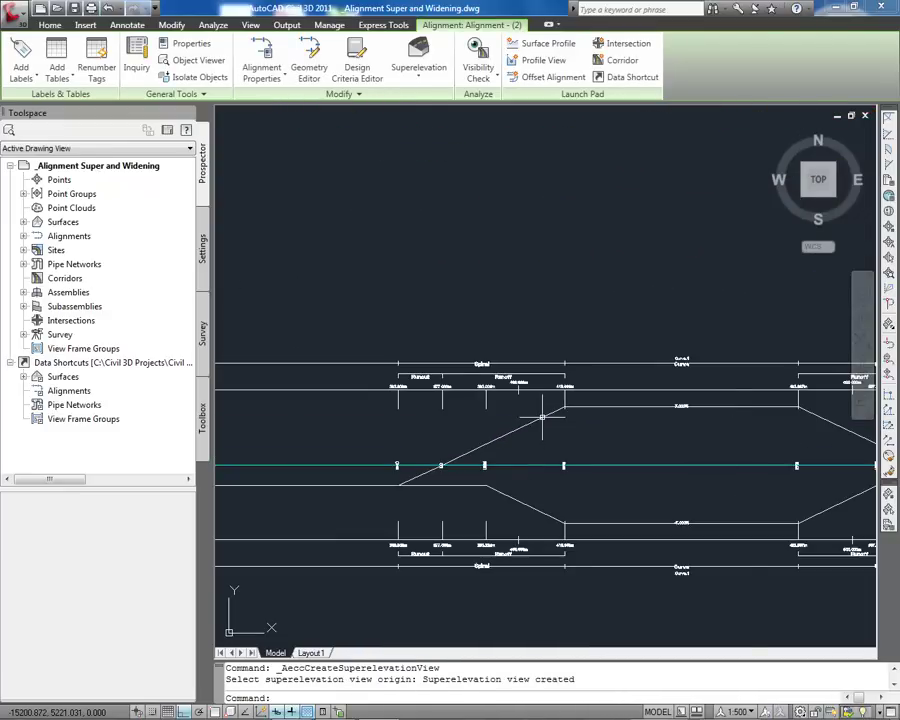
pyautogui.scroll(3, 542, 418)
pyautogui.moveTo(542, 418); pyautogui.dragTo(653, 332, button='middle')
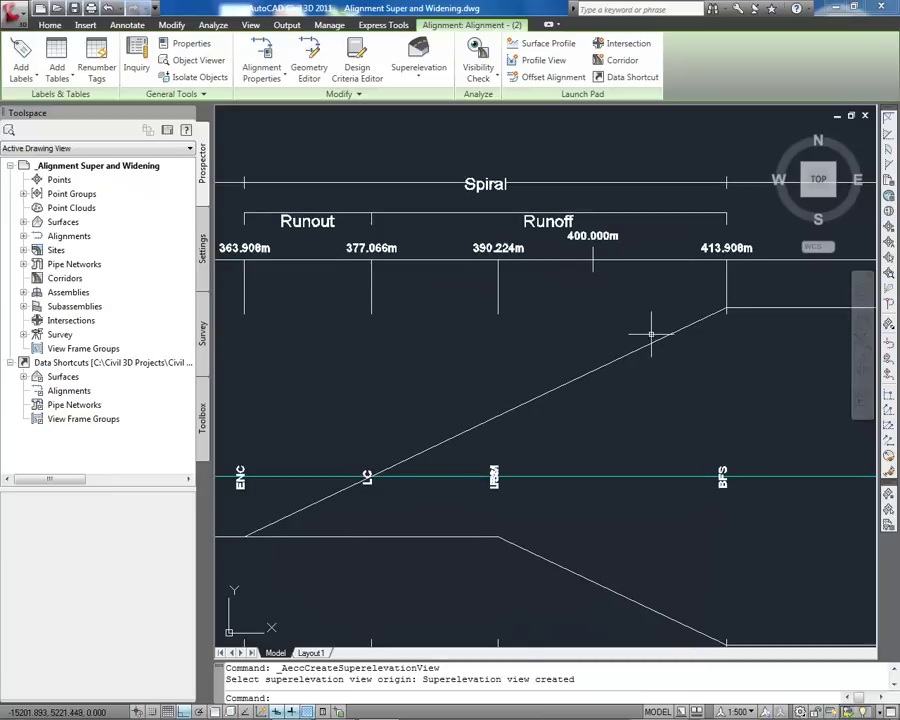
pyautogui.scroll(-5, 651, 338)
pyautogui.click(651, 343)
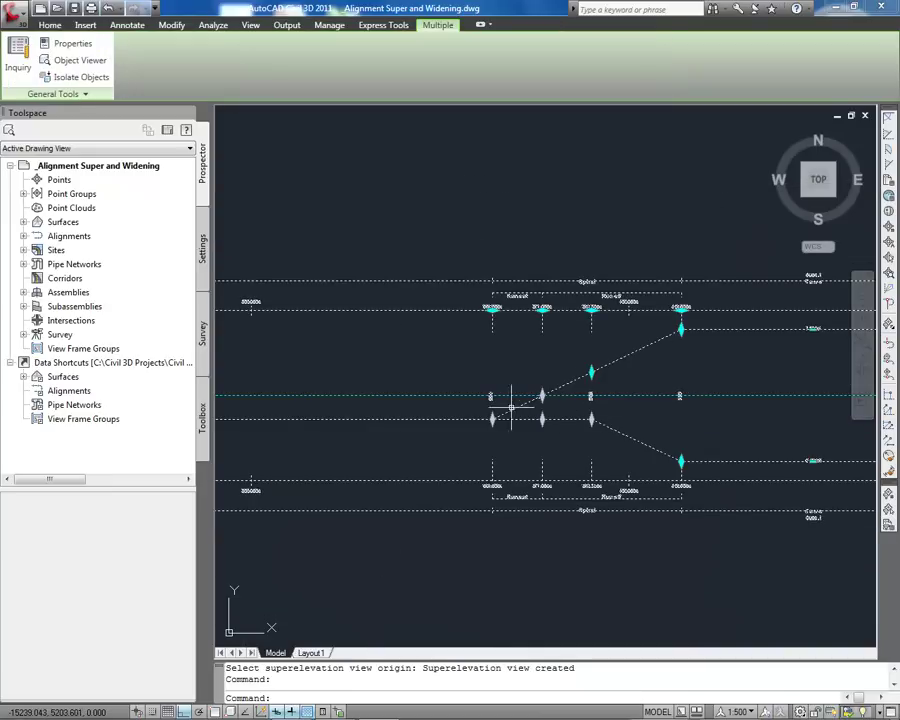
pyautogui.click(492, 309)
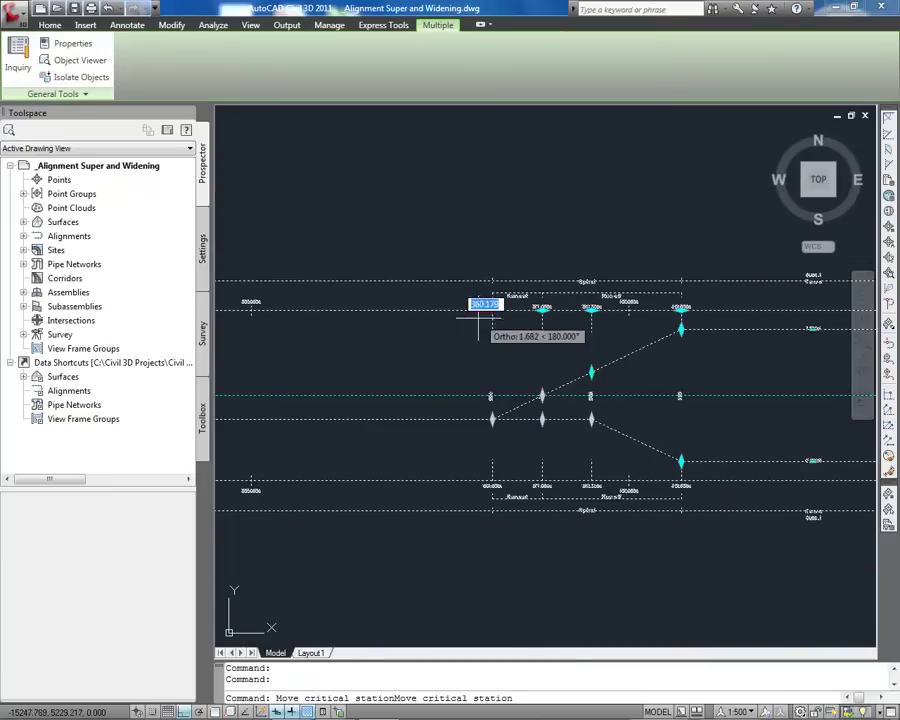
pyautogui.click(459, 323)
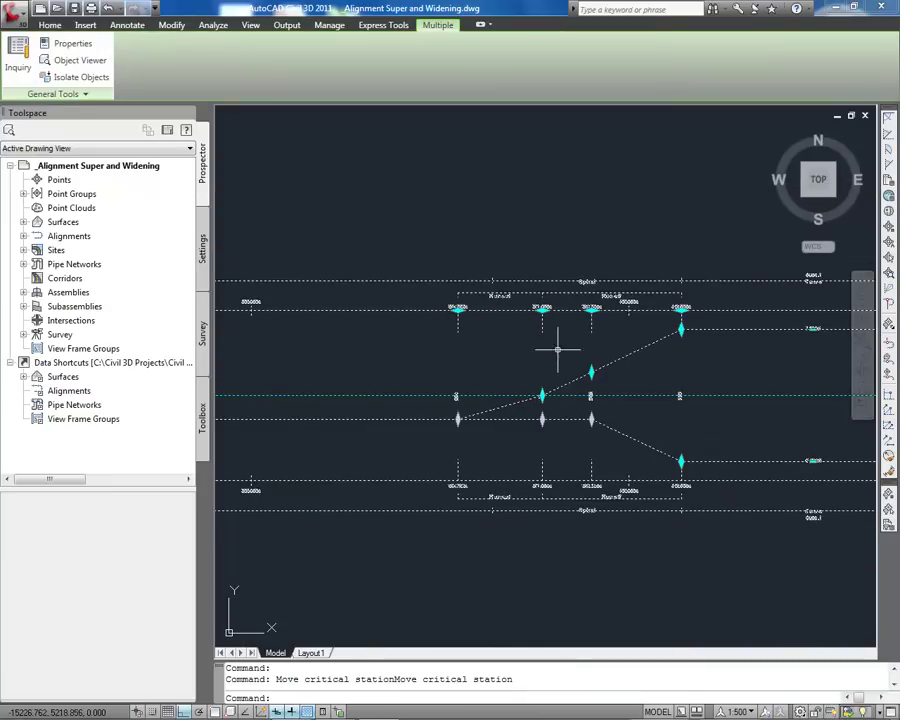
# Raise the upper slope line at the Level Crown and Reverse Crown stations in the superelevation view, and deselect the view.
pyautogui.click(541, 396)
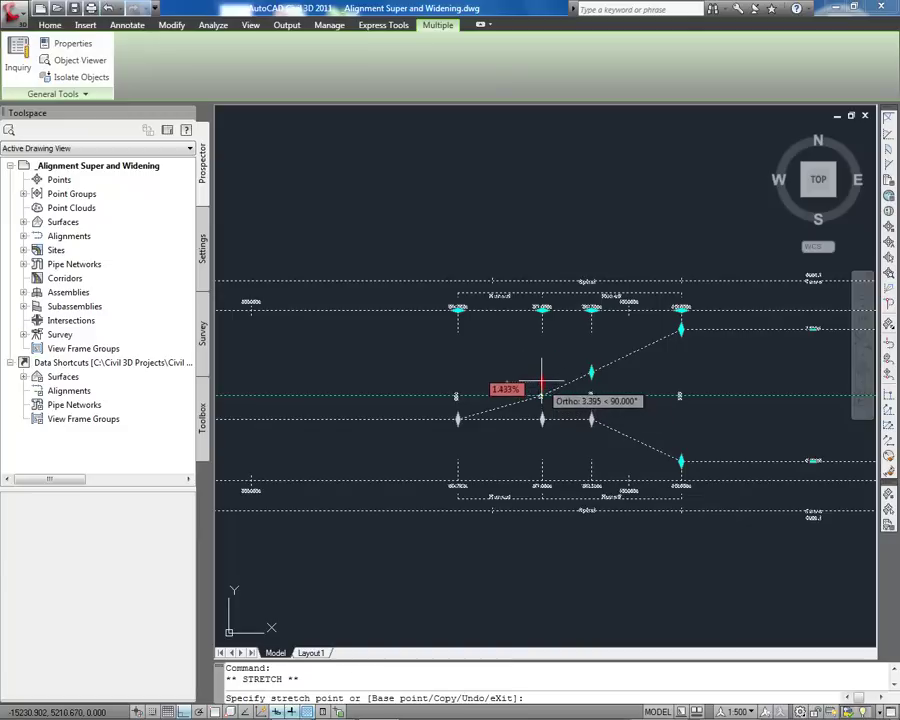
pyautogui.click(591, 372)
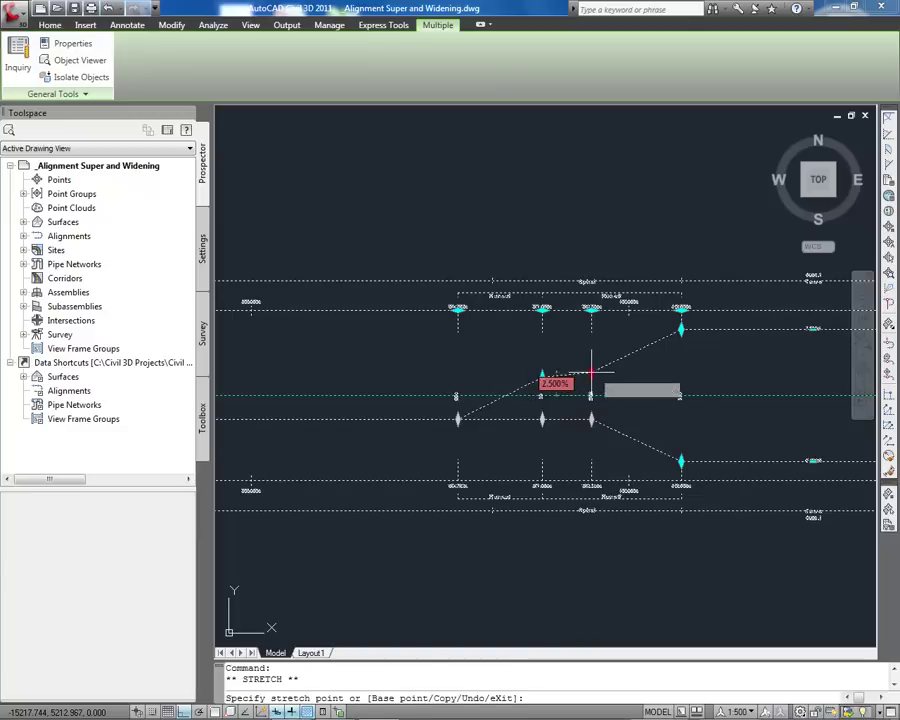
pyautogui.click(591, 352)
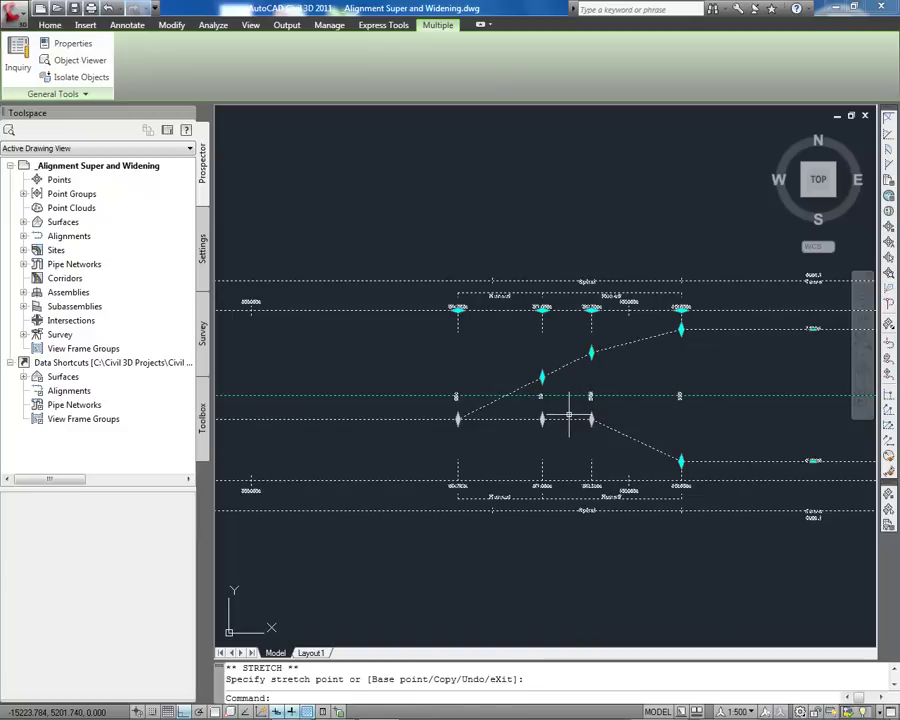
pyautogui.press('Escape')
# In the Cross Sections drawing, start multiple section views for the Access Road, using production placement with the ISO A1 Section 1 to 500 layout.
pyautogui.hotkey('ctrl', 'Tab')
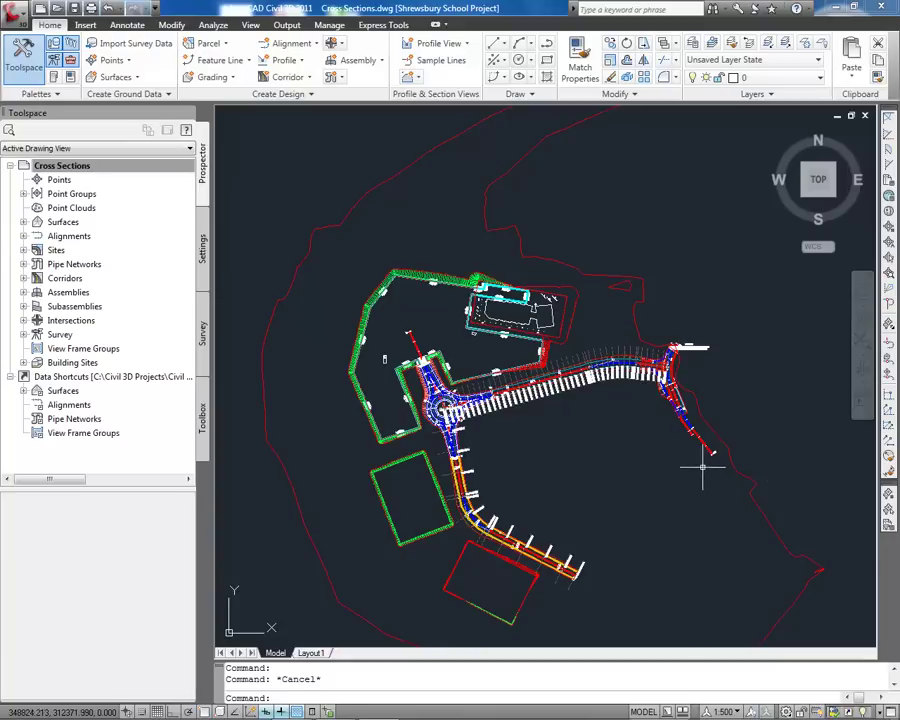
pyautogui.scroll(4, 494, 375)
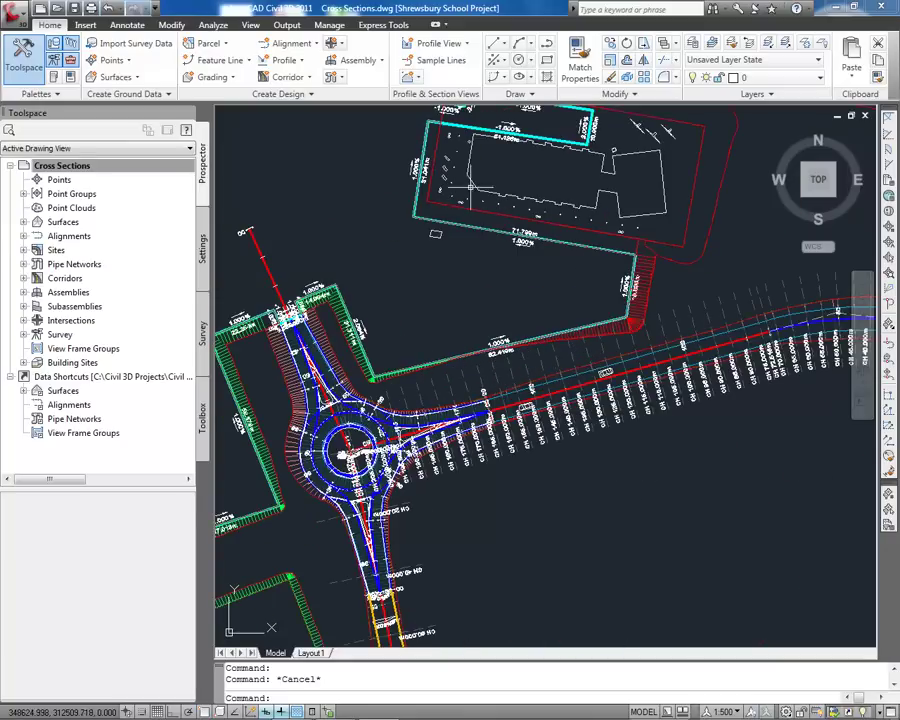
pyautogui.click(412, 78)
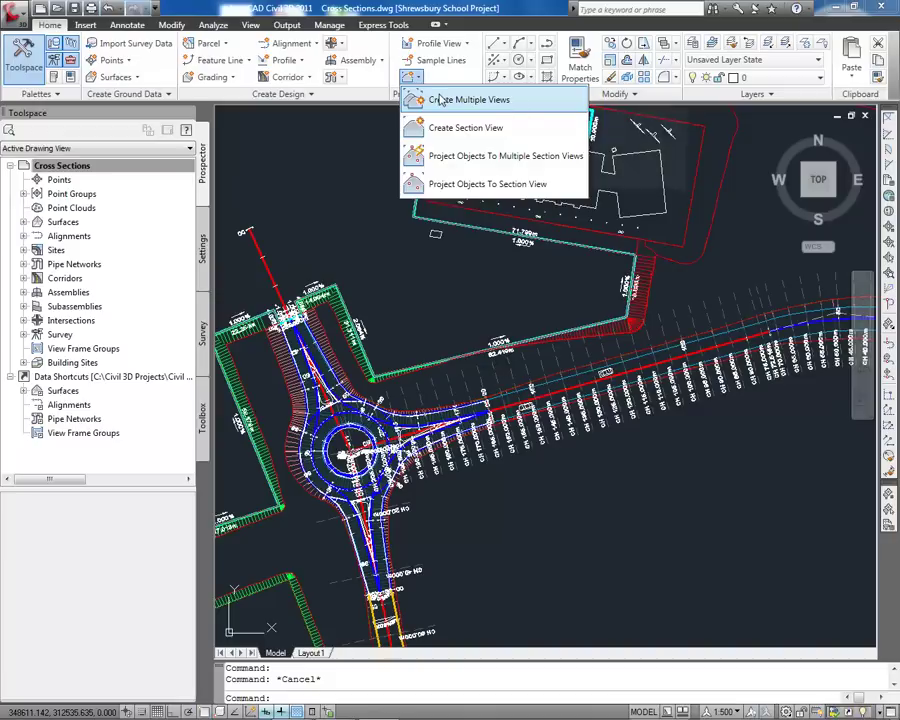
pyautogui.click(437, 99)
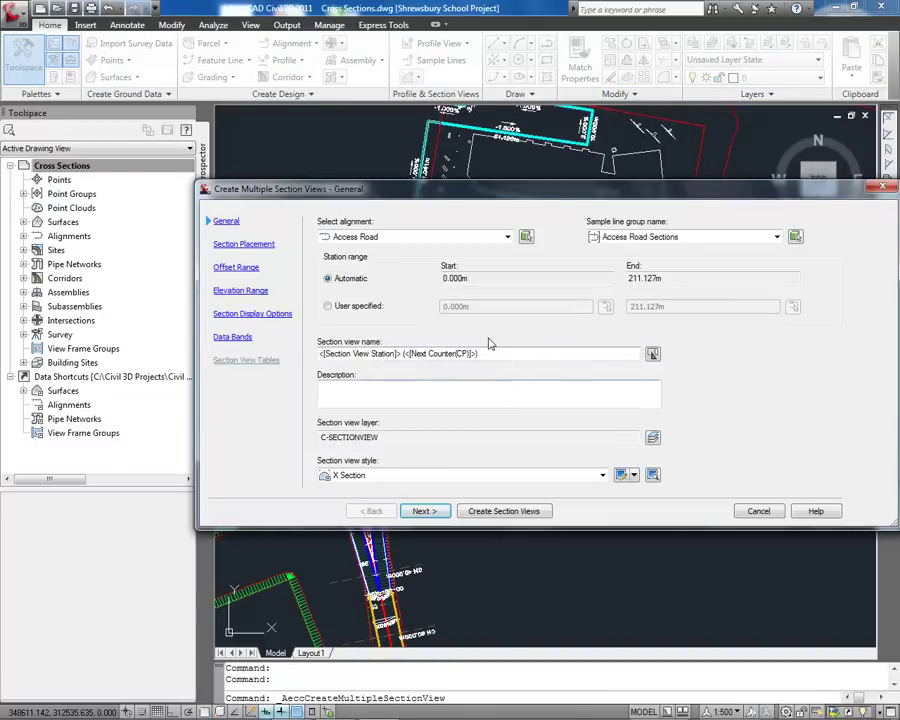
pyautogui.click(270, 249)
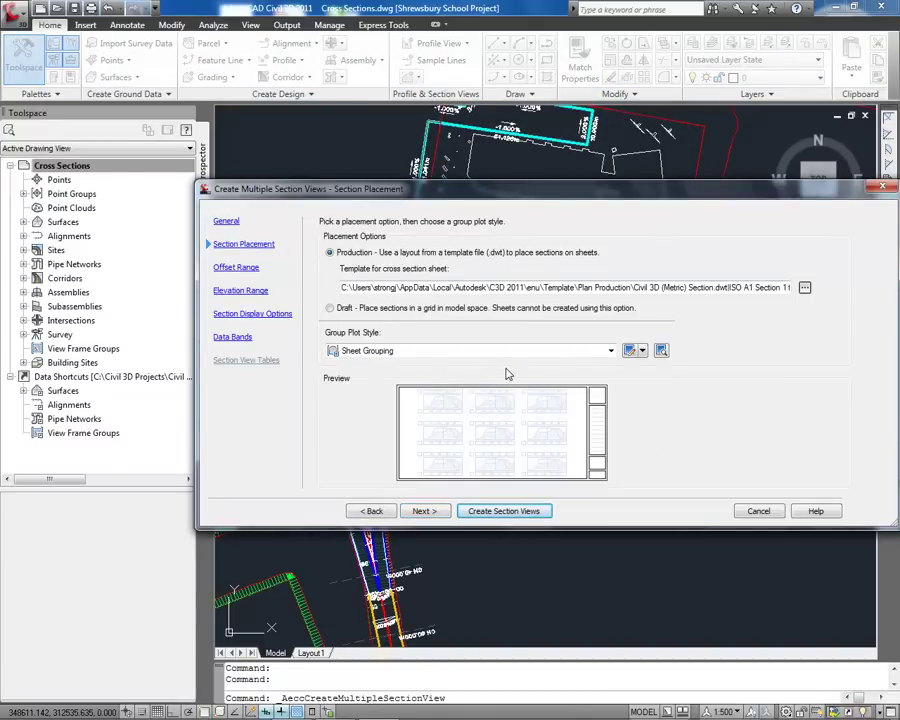
pyautogui.click(804, 287)
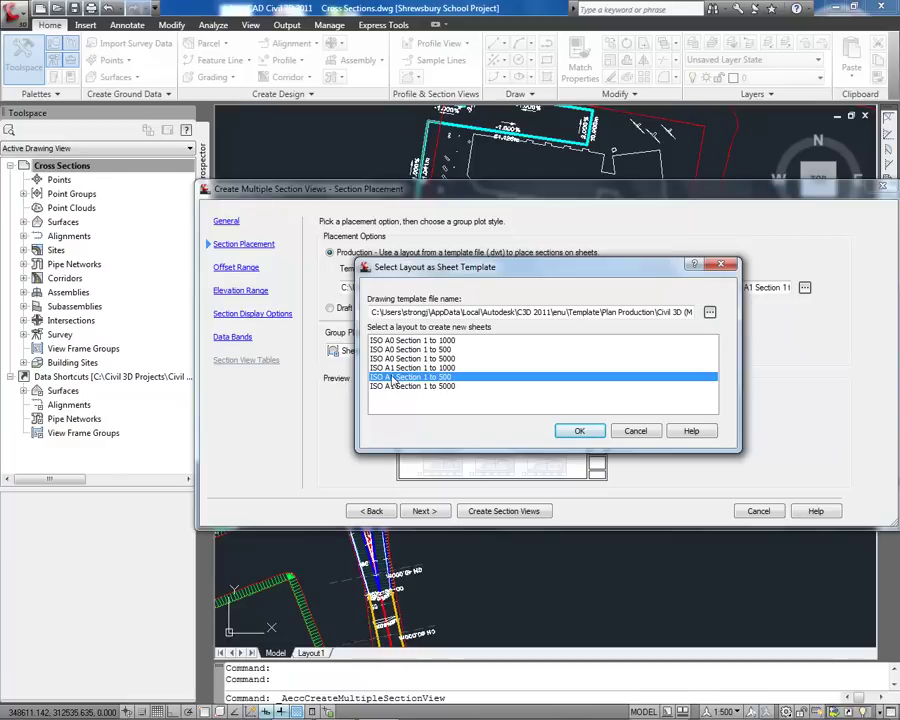
pyautogui.click(577, 431)
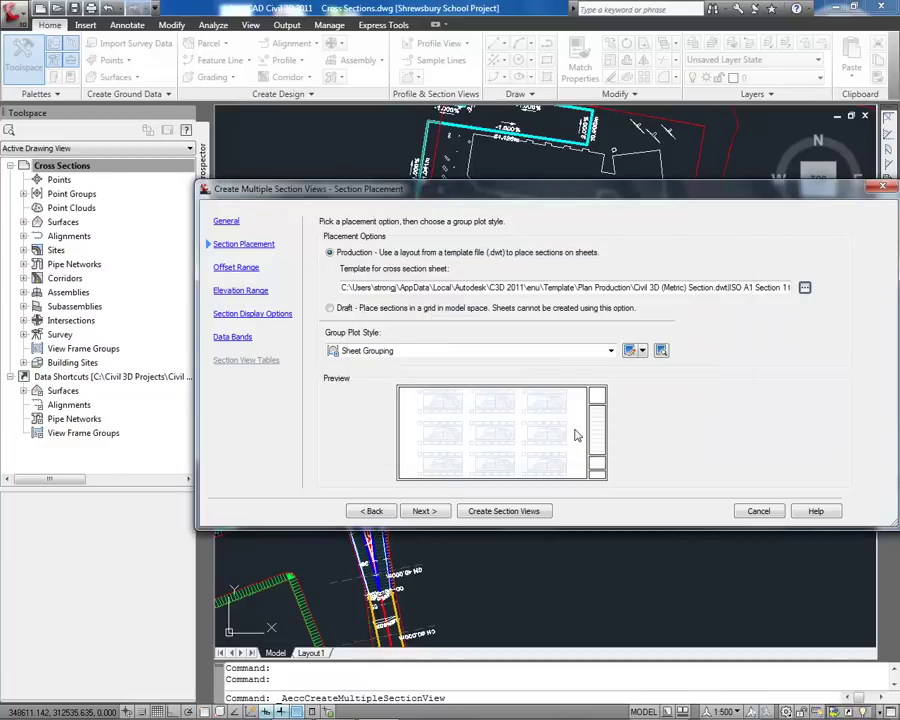
# Set the label set of the Ground from Survey section to No Labels in the section display options.
pyautogui.click(251, 315)
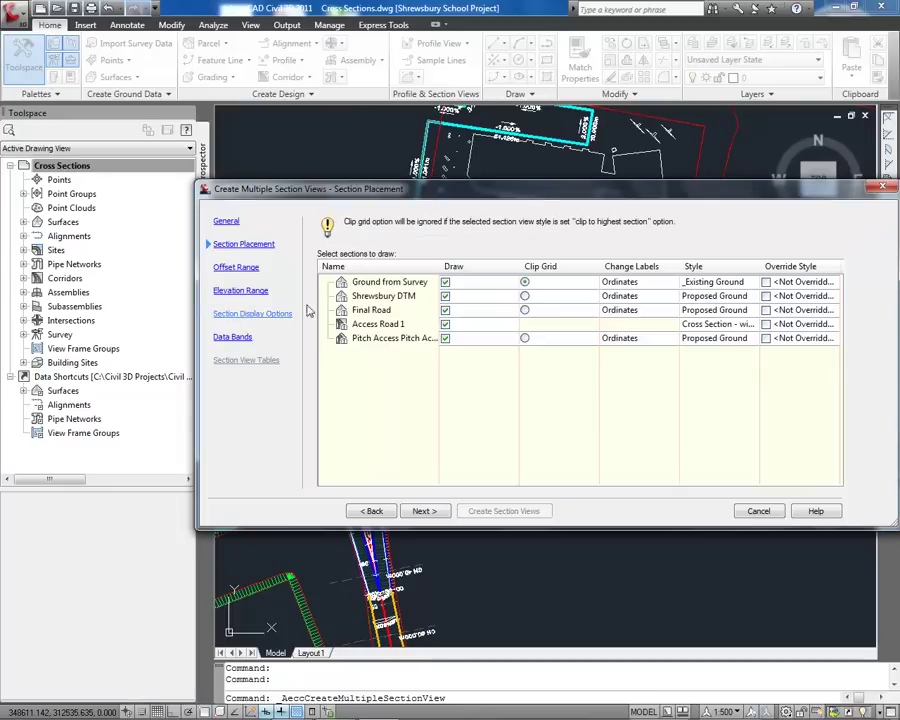
pyautogui.click(620, 282)
pyautogui.click(560, 351)
pyautogui.click(540, 374)
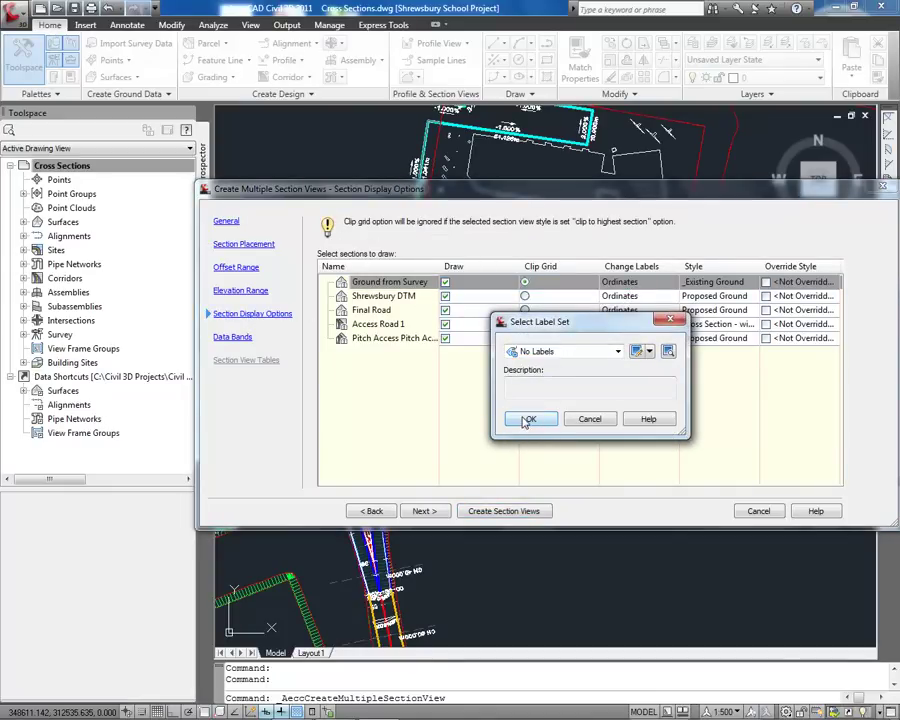
pyautogui.click(531, 418)
# Exclude the Access Road 1 and Pitch Access sections from drawing, and clip the grid to Final Road.
pyautogui.click(446, 325)
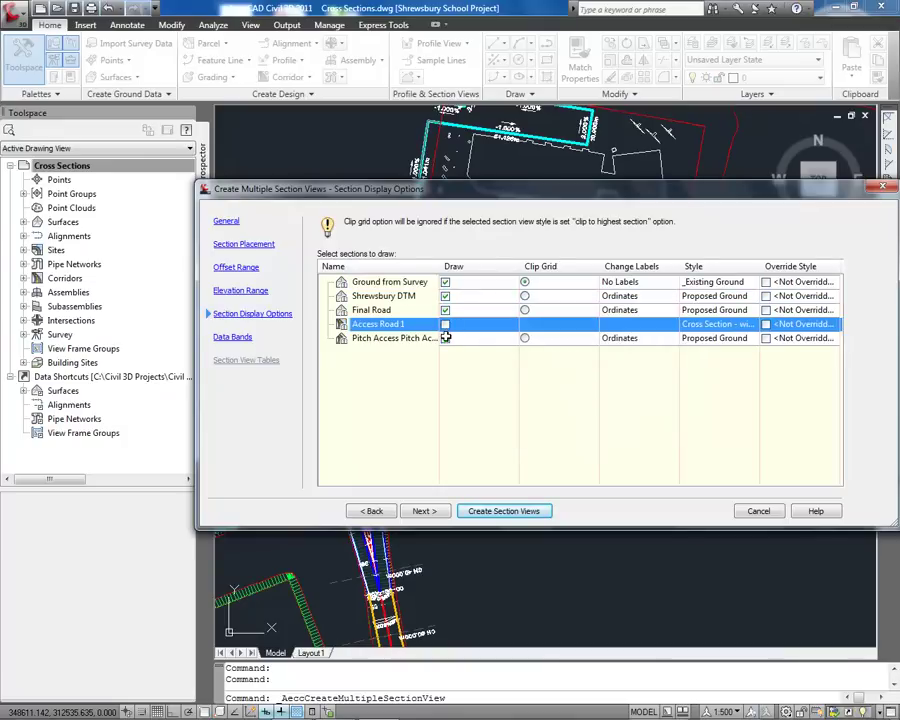
pyautogui.click(446, 338)
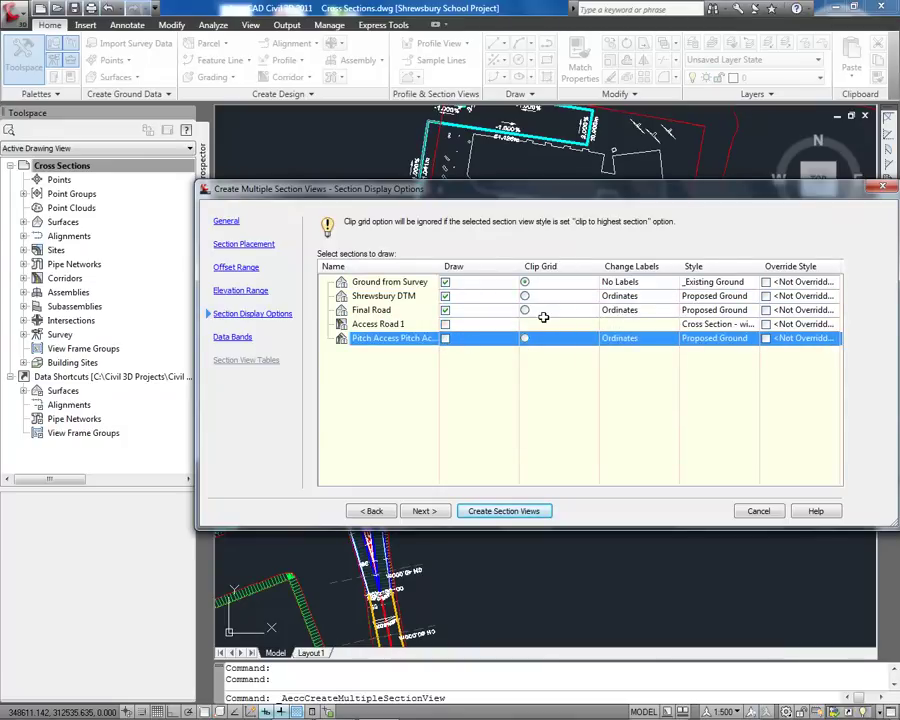
pyautogui.click(524, 310)
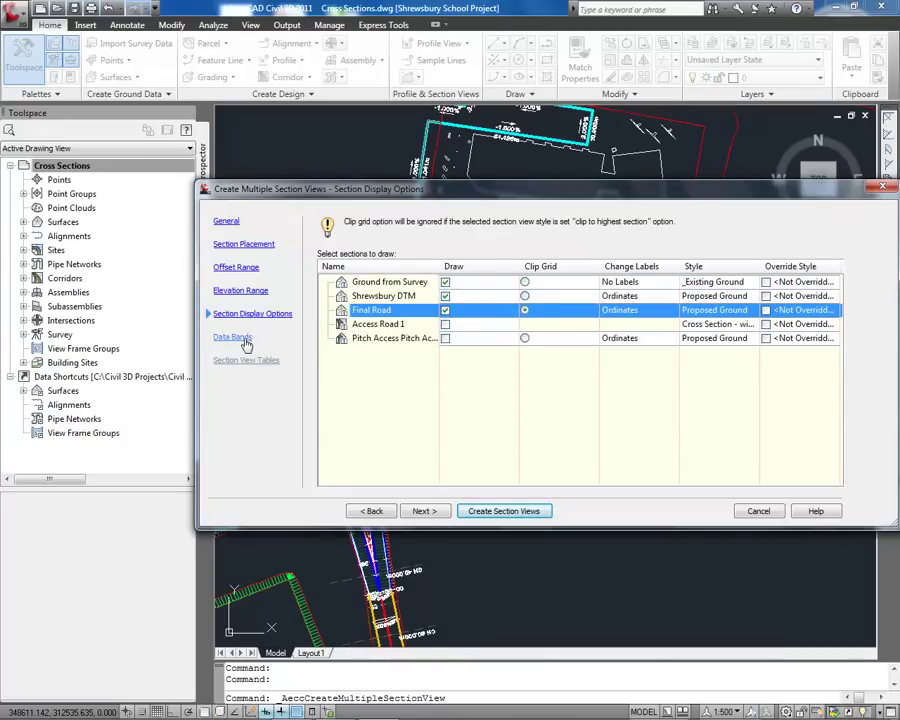
# For the Section Master - Levels and Offsets data band, set Surface1 to Final Road and Surface2 to Ground from Survey.
pyautogui.click(236, 338)
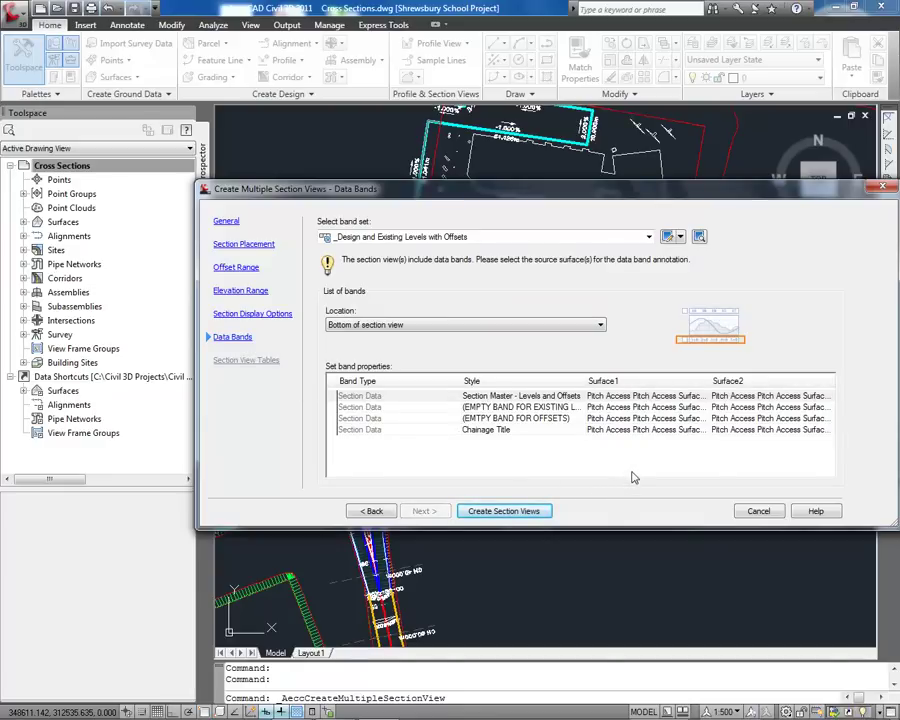
pyautogui.click(655, 397)
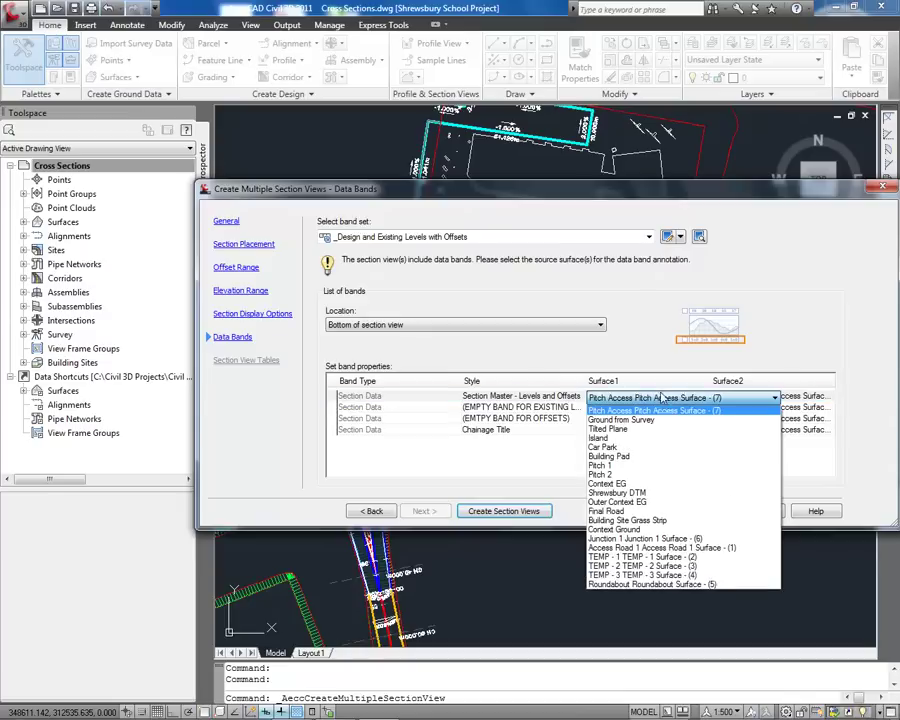
pyautogui.click(650, 511)
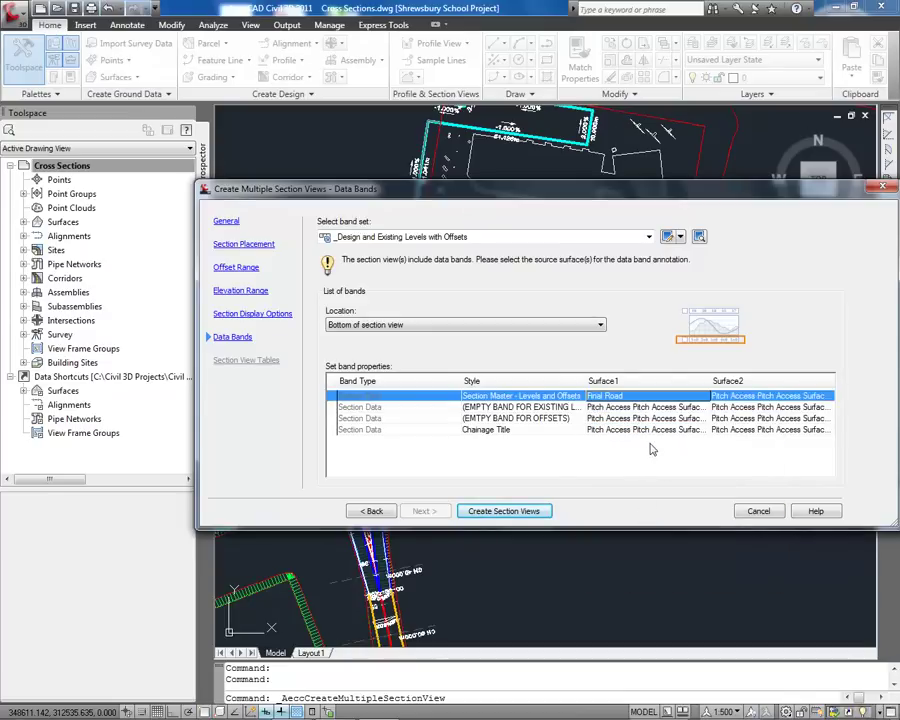
pyautogui.click(745, 397)
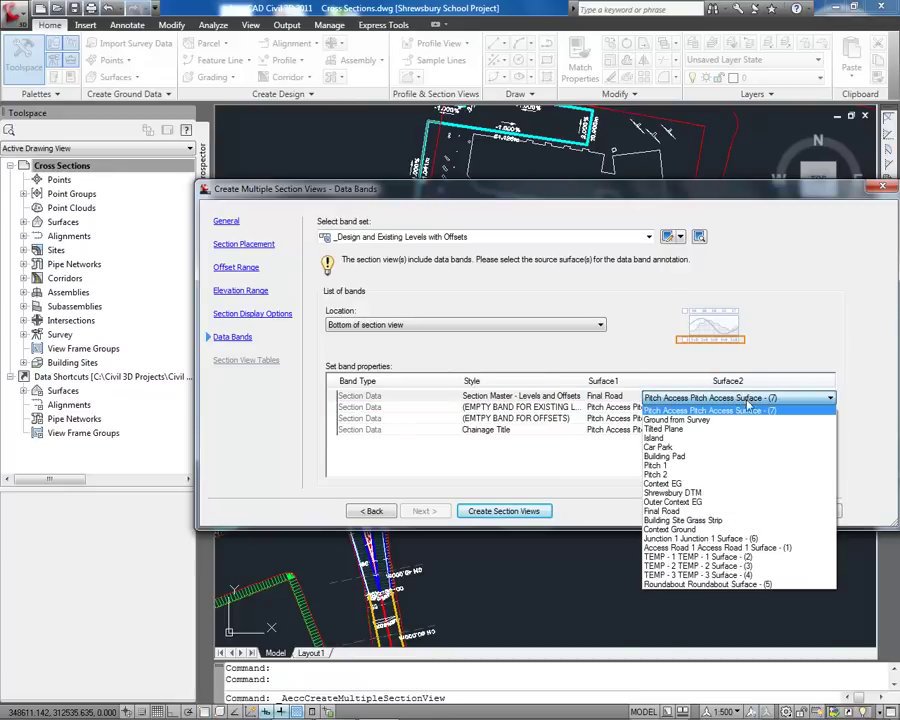
pyautogui.click(733, 420)
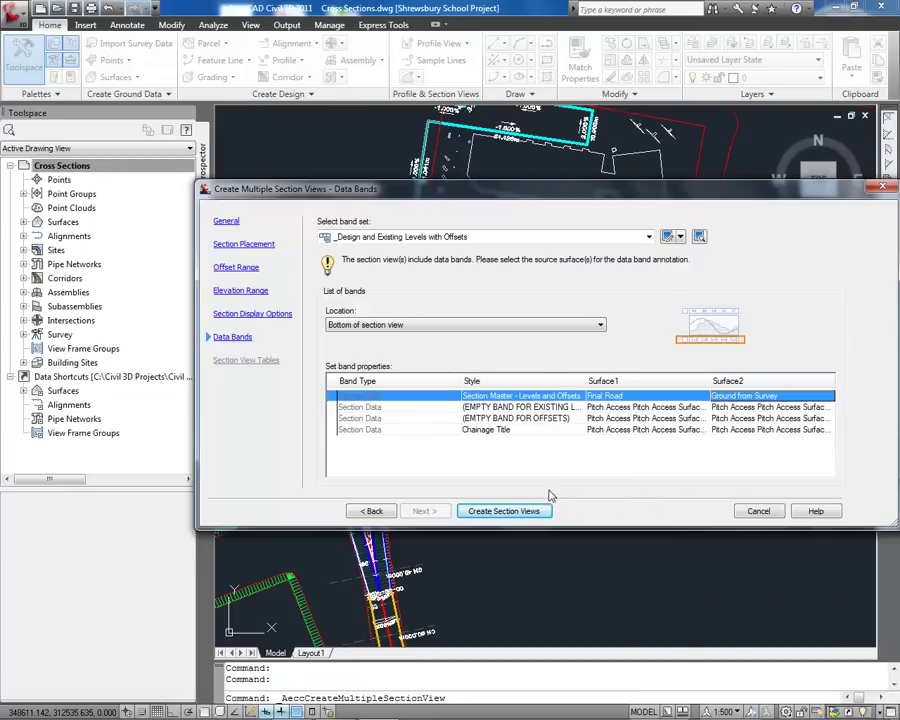
# Create the section views and place their sheets in the empty space east of the existing profile views.
pyautogui.click(524, 511)
pyautogui.scroll(-5, 632, 541)
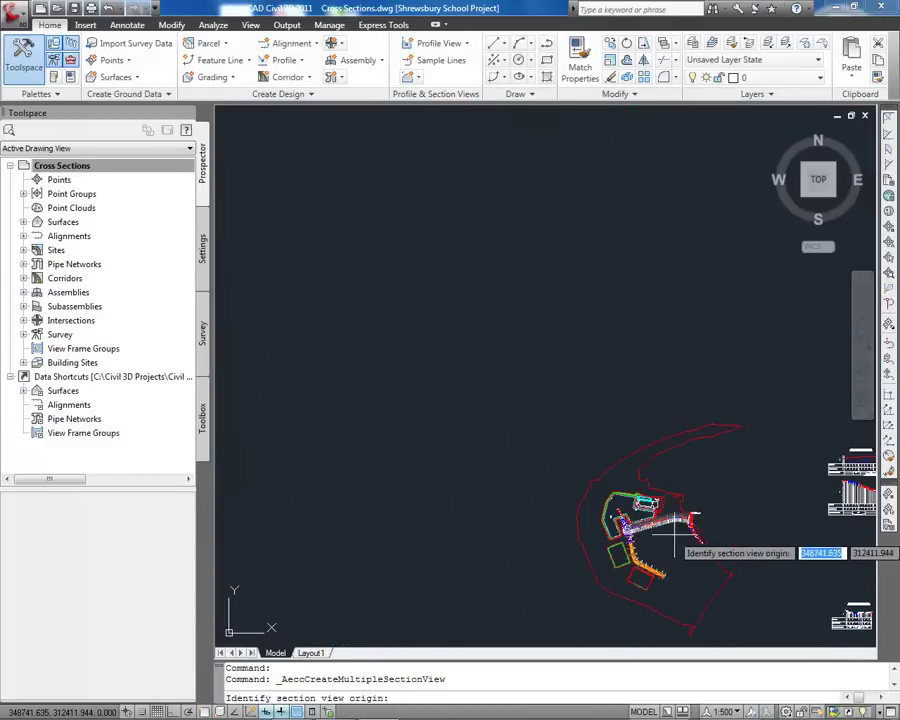
pyautogui.moveTo(603, 542); pyautogui.dragTo(297, 362, button='middle')
pyautogui.moveTo(536, 414); pyautogui.dragTo(483, 405, button='middle')
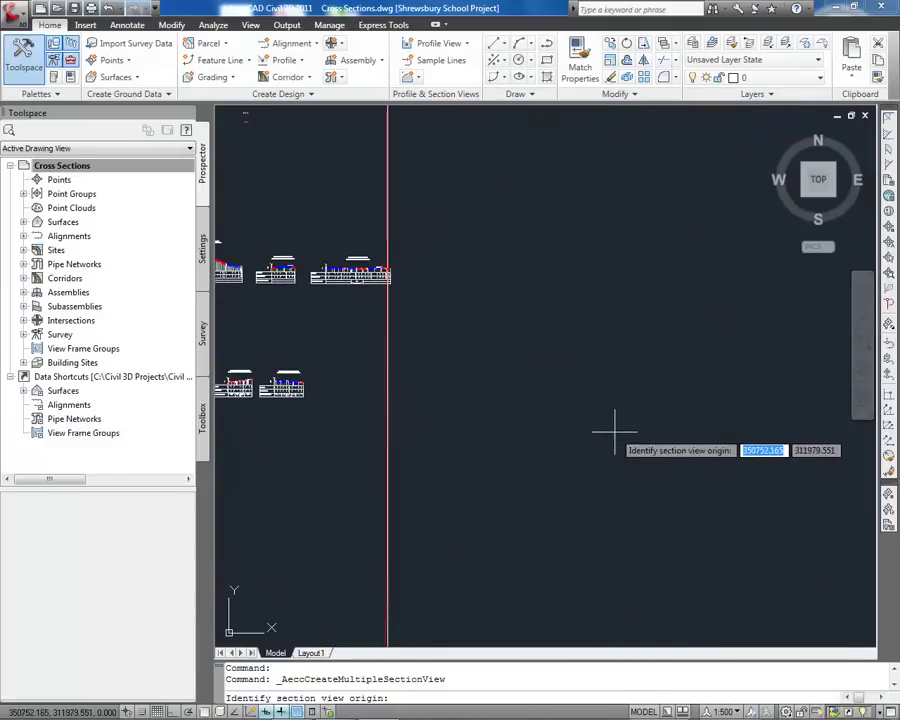
pyautogui.click(619, 428)
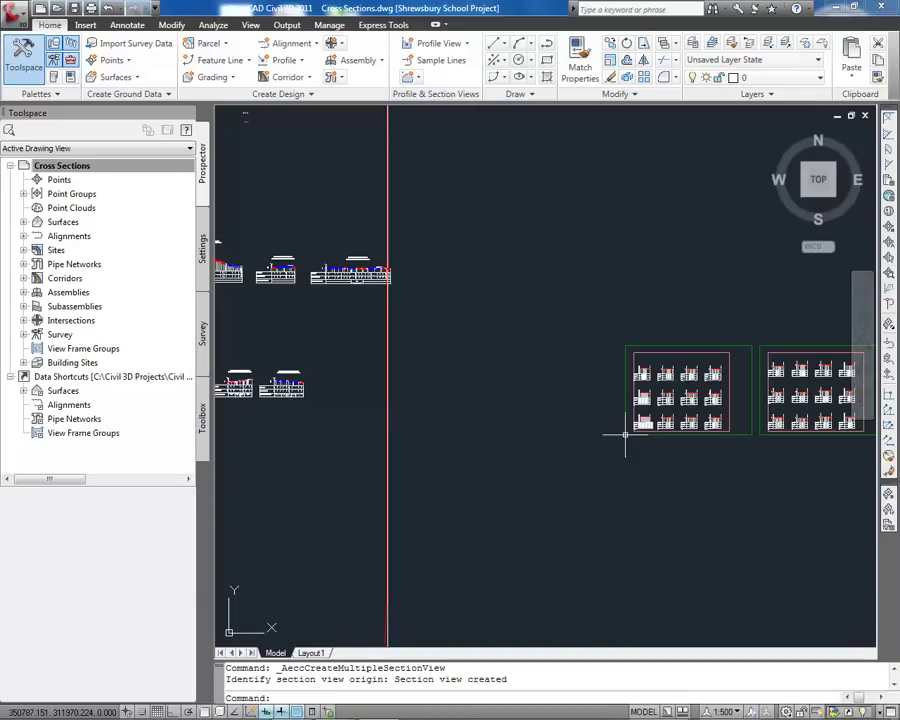
pyautogui.scroll(-1, 625, 433)
pyautogui.moveTo(625, 433); pyautogui.dragTo(502, 422, button='middle')
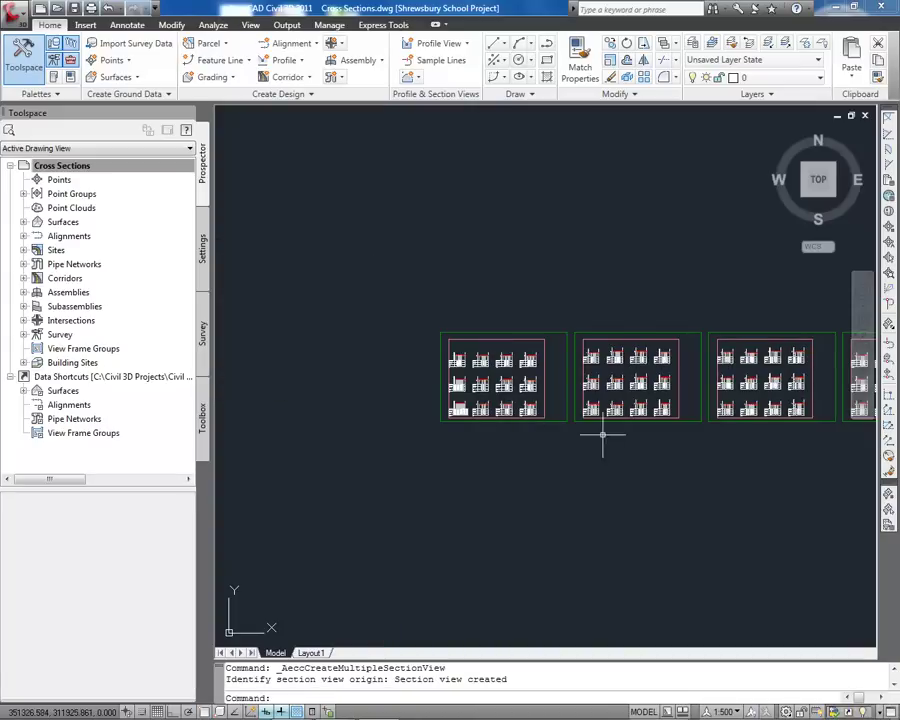
pyautogui.moveTo(659, 436); pyautogui.dragTo(467, 456, button='middle')
pyautogui.scroll(1, 538, 442)
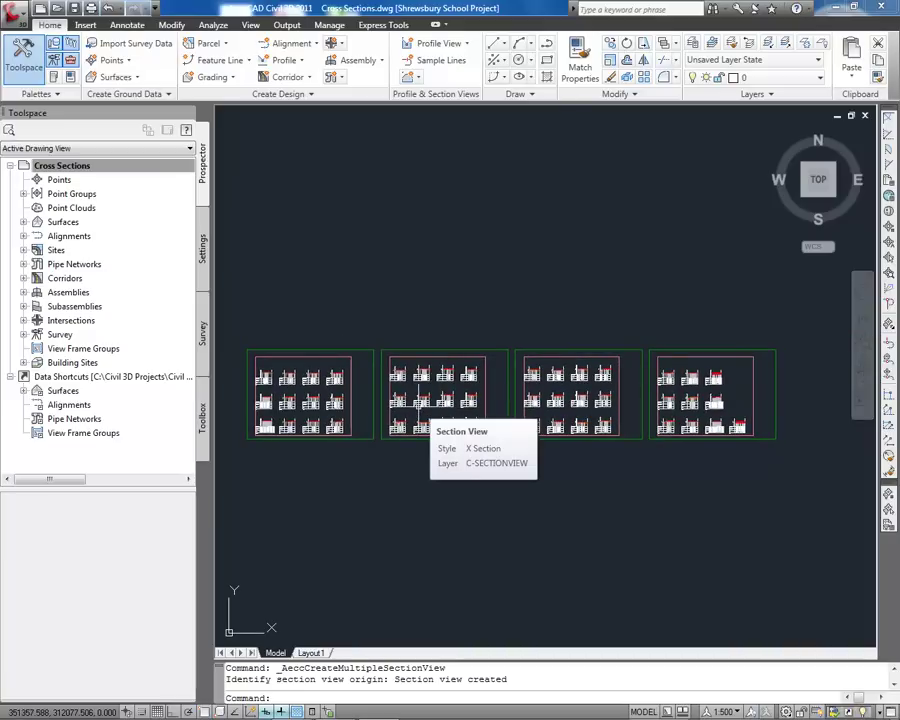
# Create section sheets in a new sheet set named Cross Sections Access Road, allowing the drawing to be saved, and view the first two sheet layouts.
pyautogui.click(288, 25)
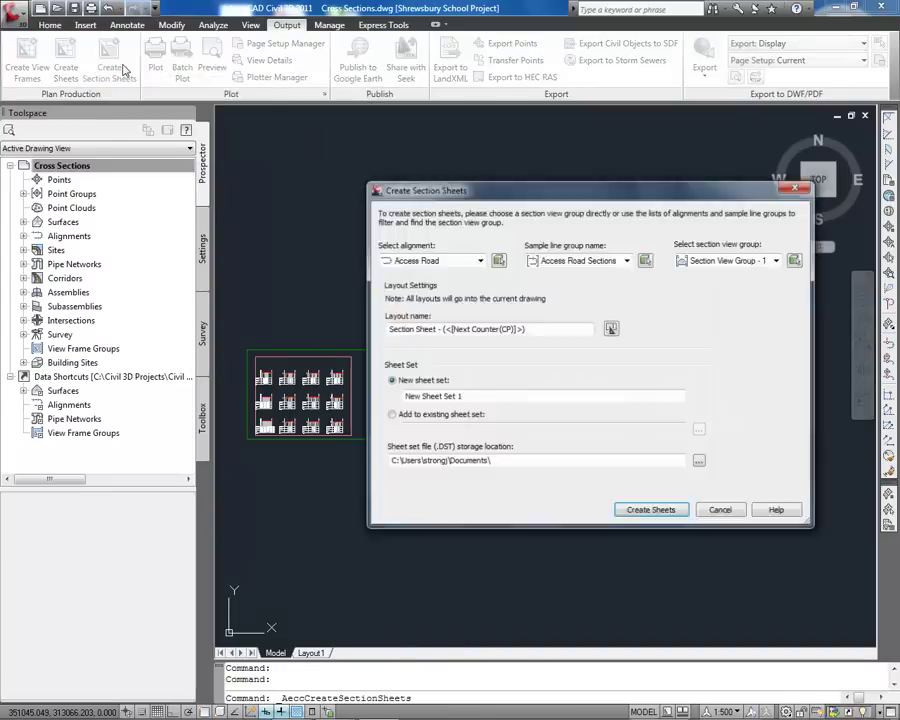
pyautogui.click(475, 394)
pyautogui.moveTo(475, 394); pyautogui.dragTo(381, 392)
pyautogui.write('Cr')
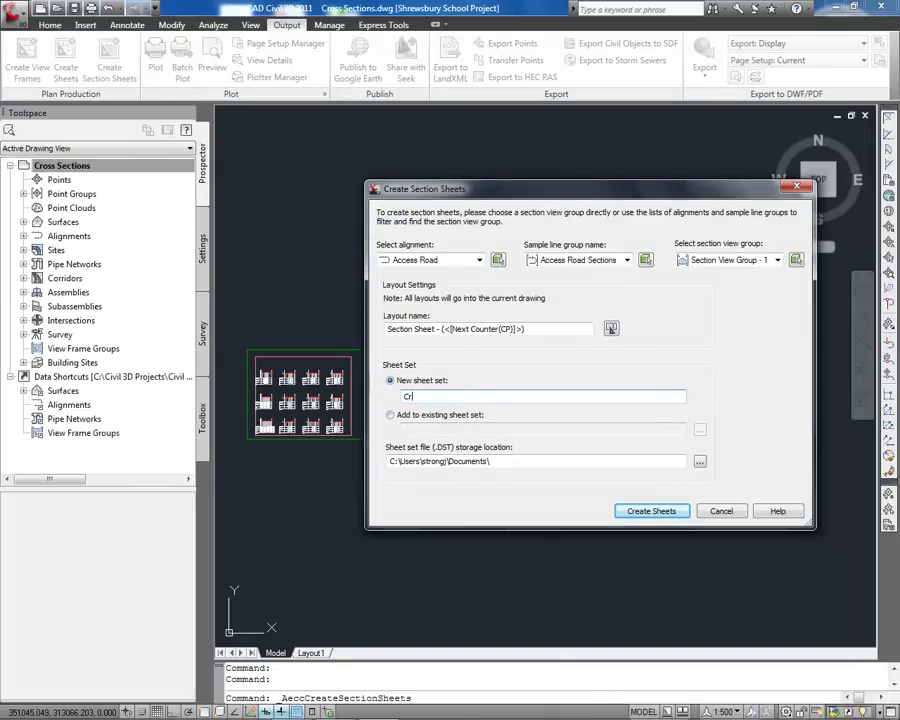
pyautogui.write('oss Section')
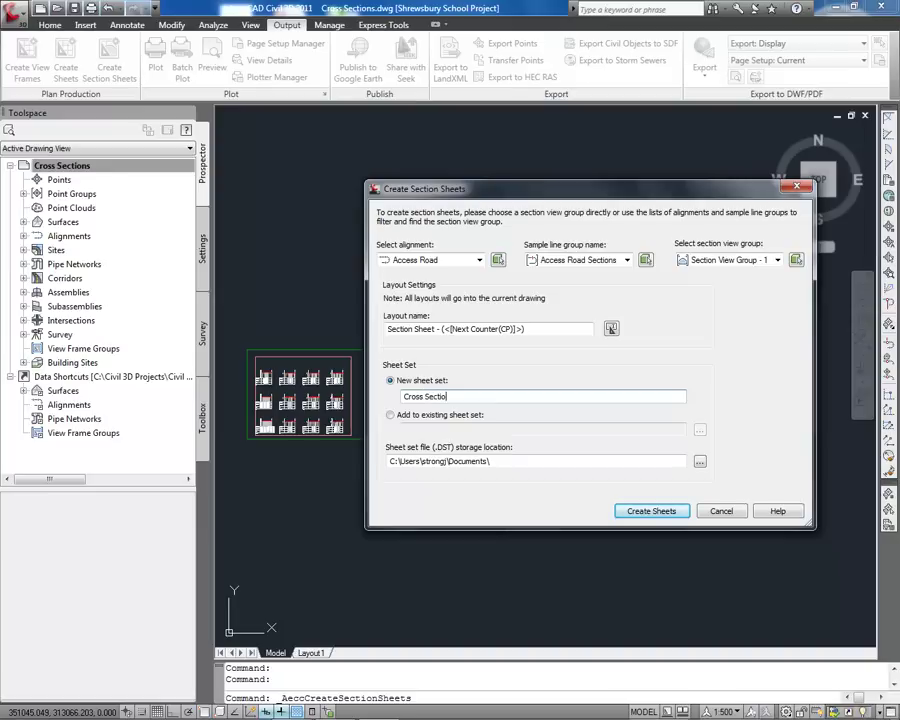
pyautogui.write('s Access Road')
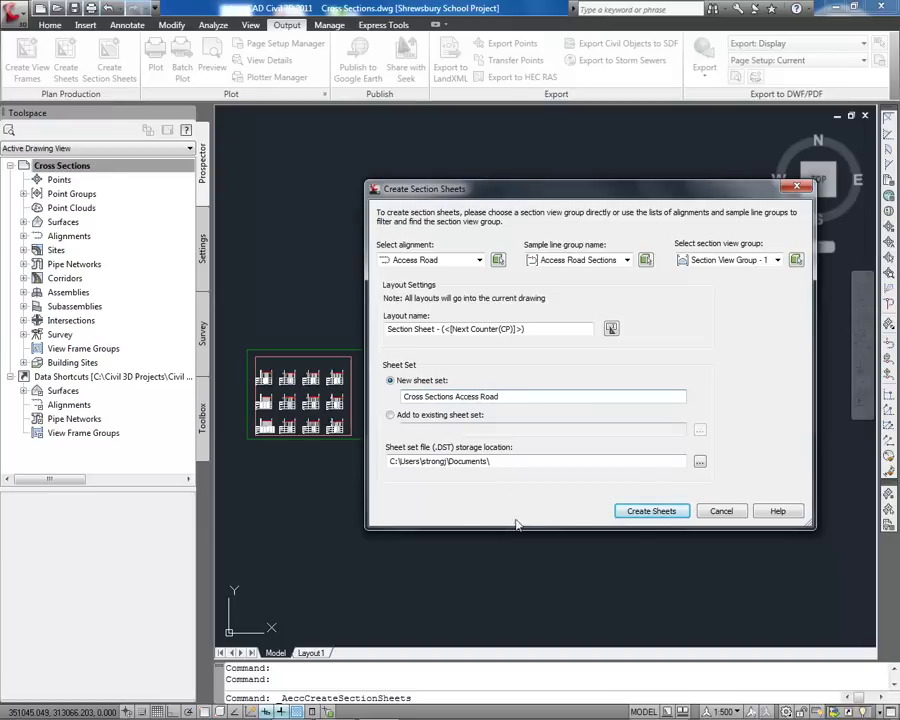
pyautogui.click(655, 511)
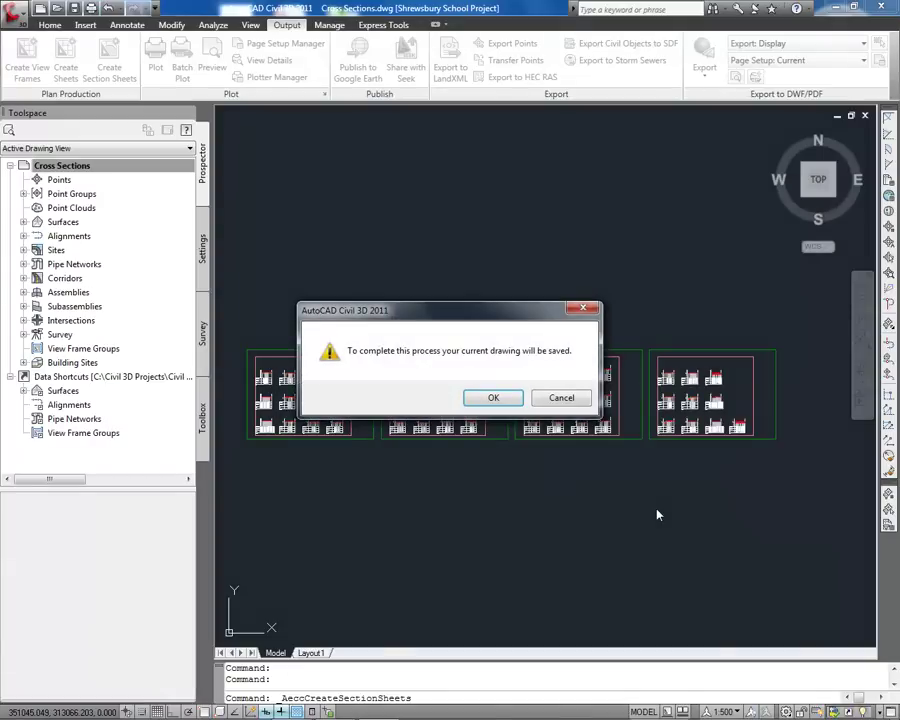
pyautogui.click(506, 397)
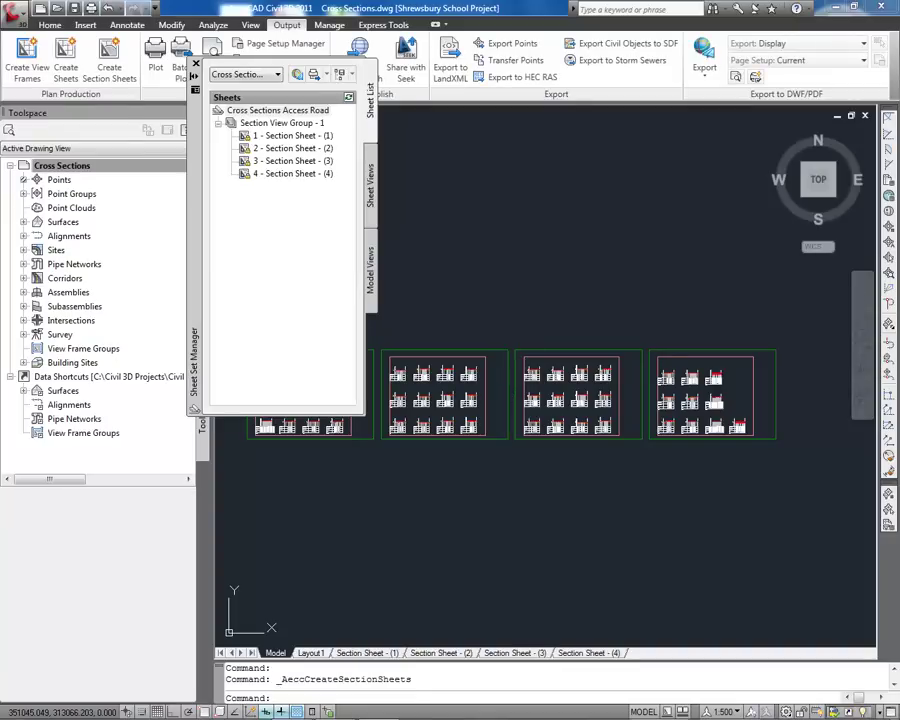
pyautogui.click(390, 654)
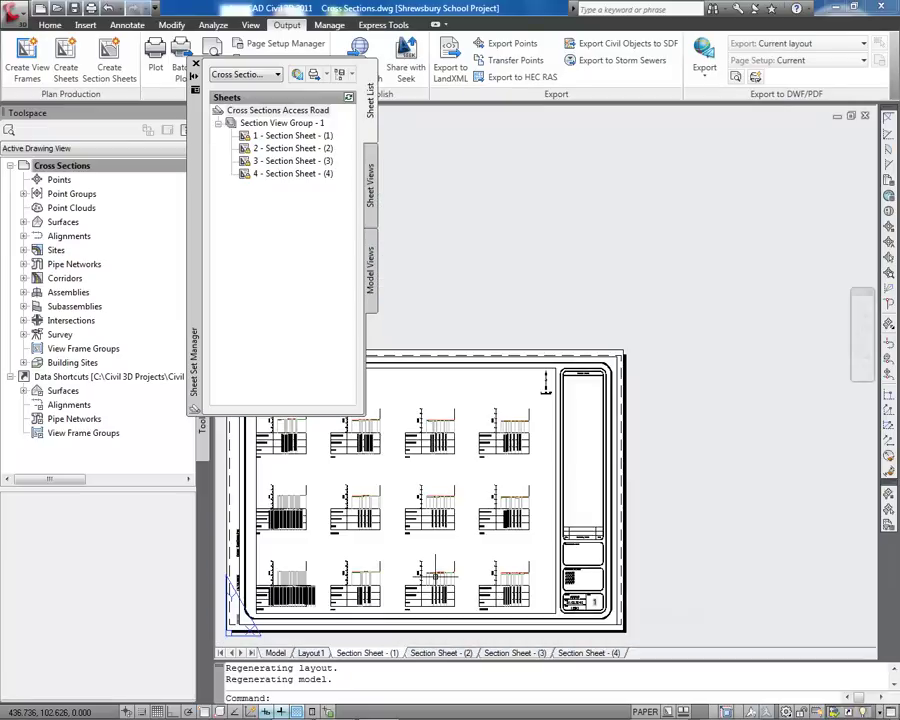
pyautogui.click(463, 654)
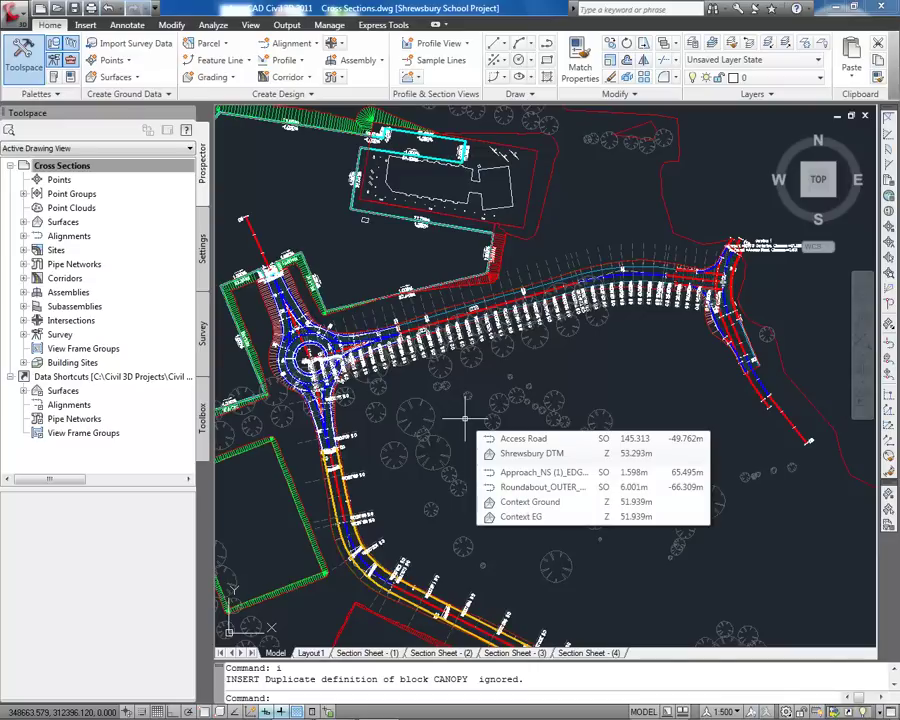
# Project all listed object types onto the Access Road Sections views using the By Percentage projection rule, after comparing it with By Distance.
pyautogui.scroll(5, 450, 258)
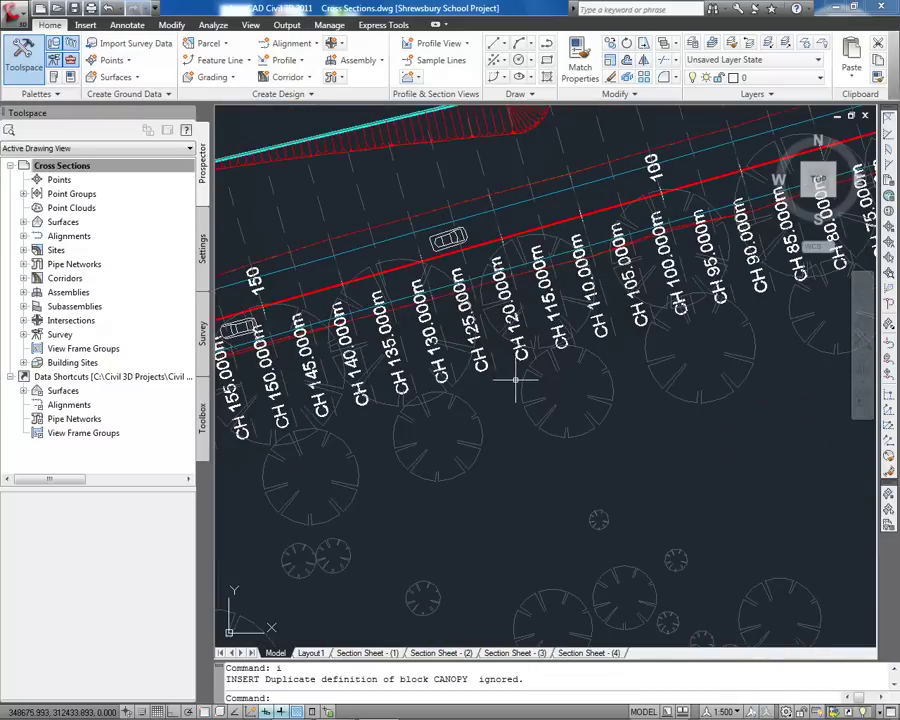
pyautogui.moveTo(515, 380)
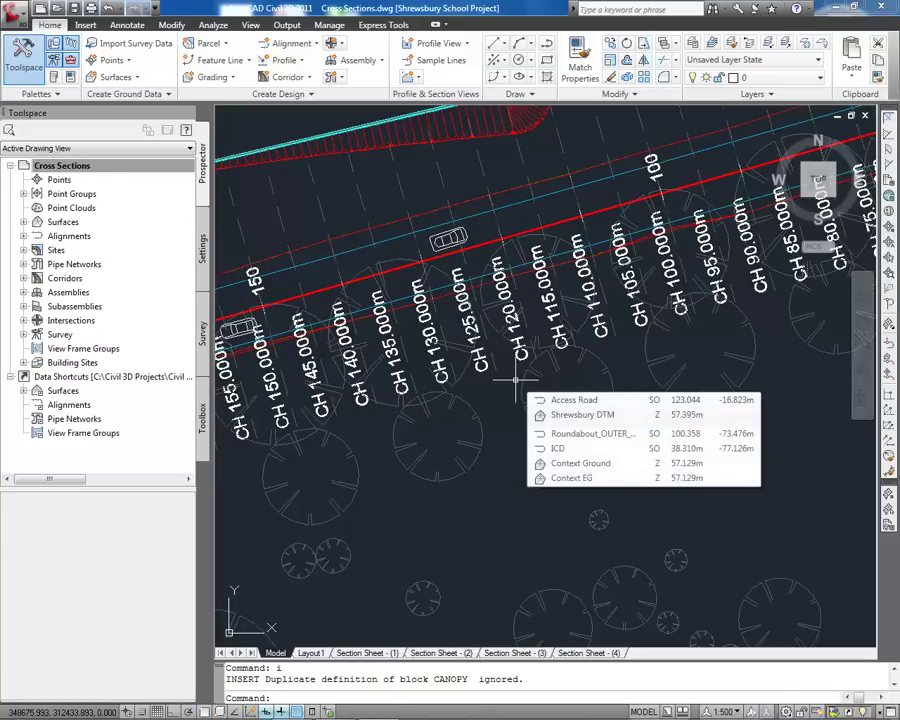
pyautogui.click(411, 78)
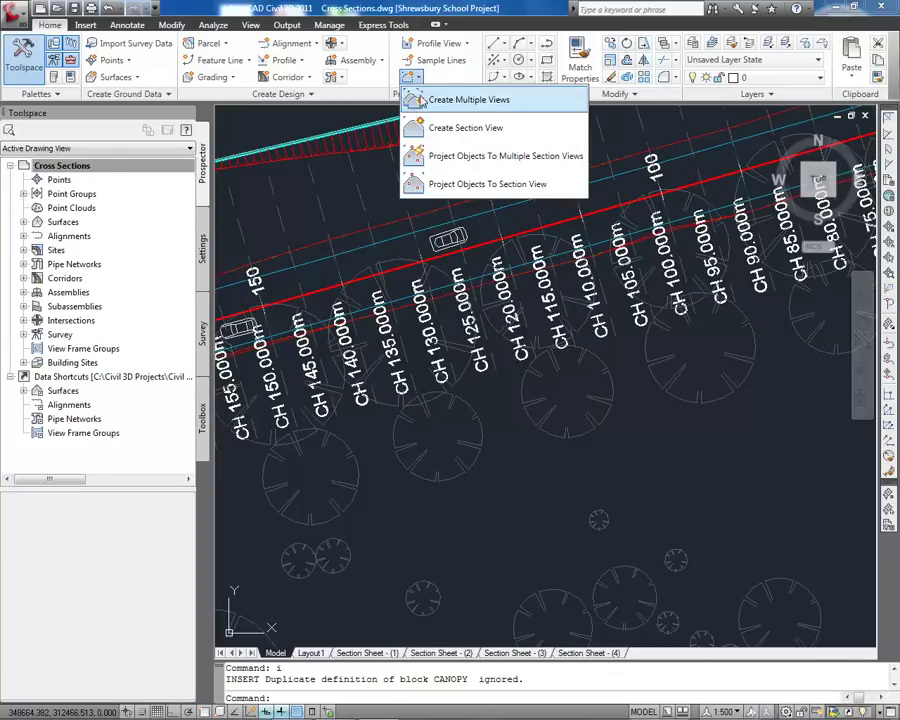
pyautogui.click(485, 156)
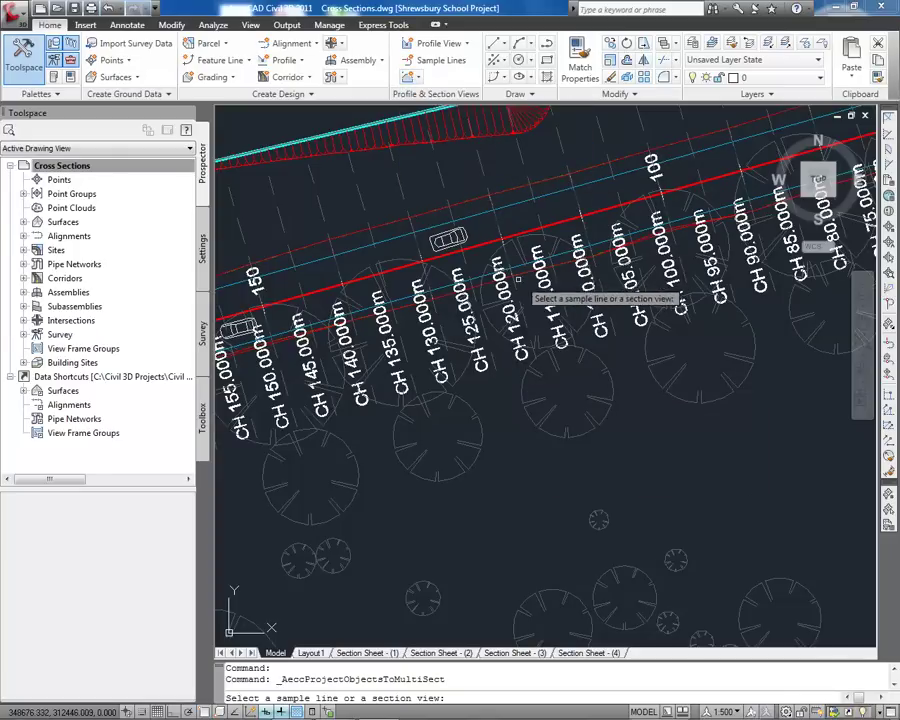
pyautogui.click(500, 228)
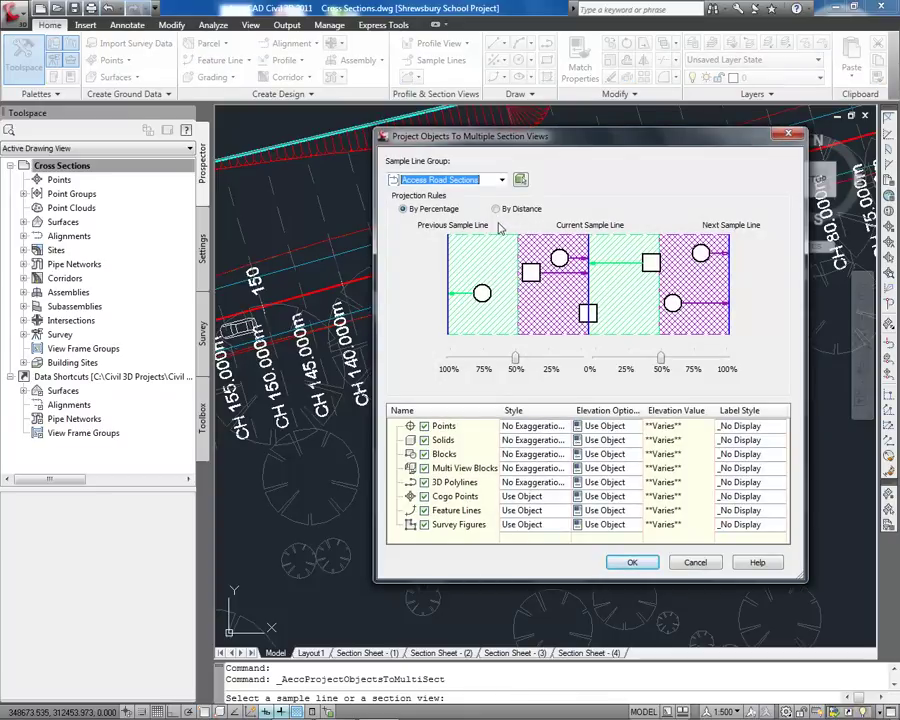
pyautogui.click(515, 360)
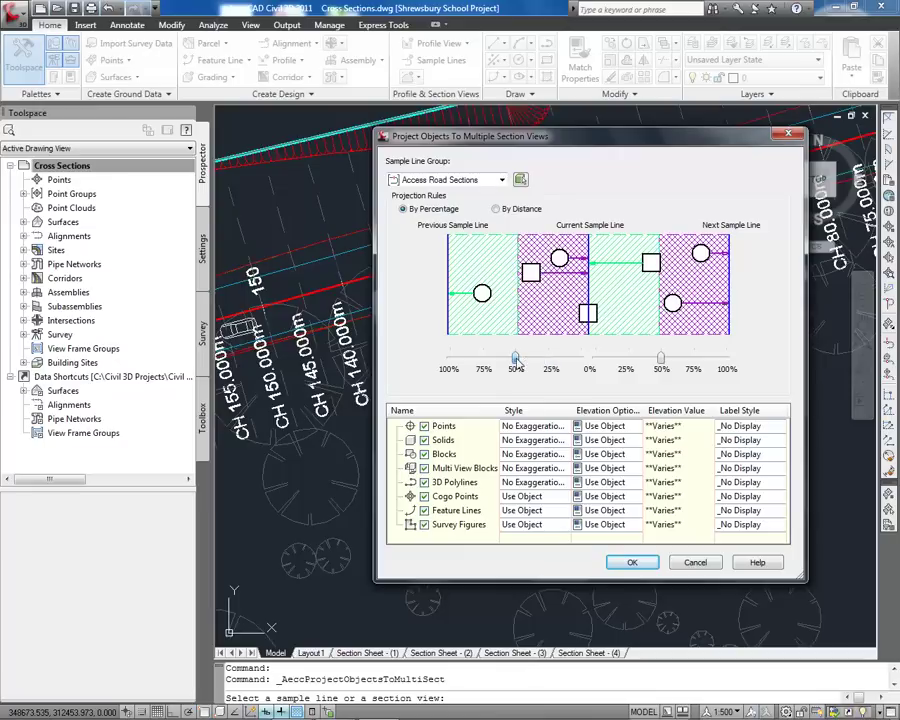
pyautogui.moveTo(515, 360)
pyautogui.mouseDown()
pyautogui.moveTo(487, 361)
pyautogui.moveTo(508, 367)
pyautogui.mouseUp()
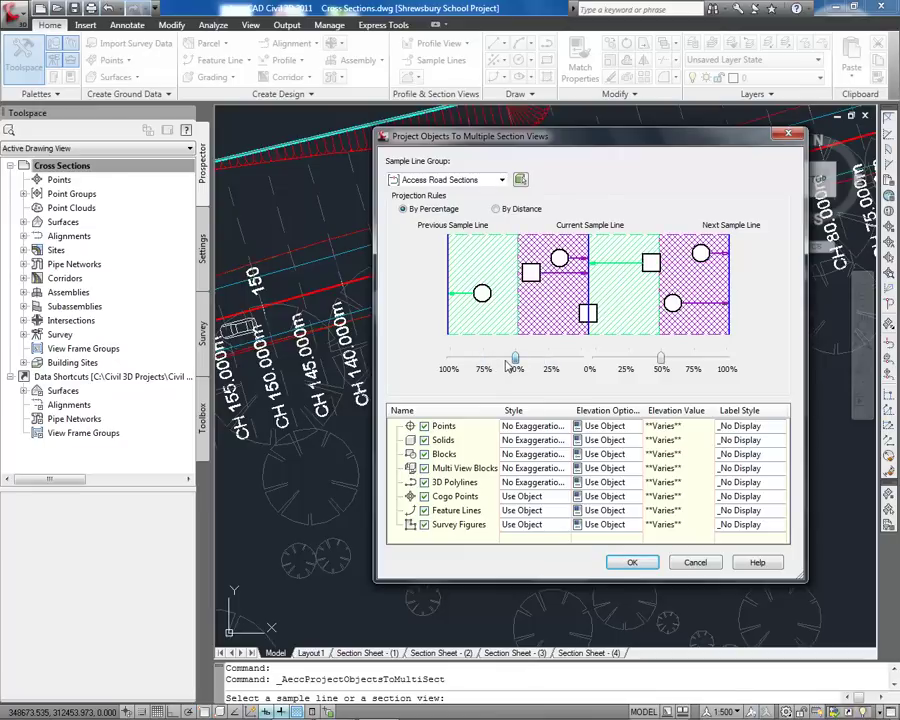
pyautogui.click(505, 211)
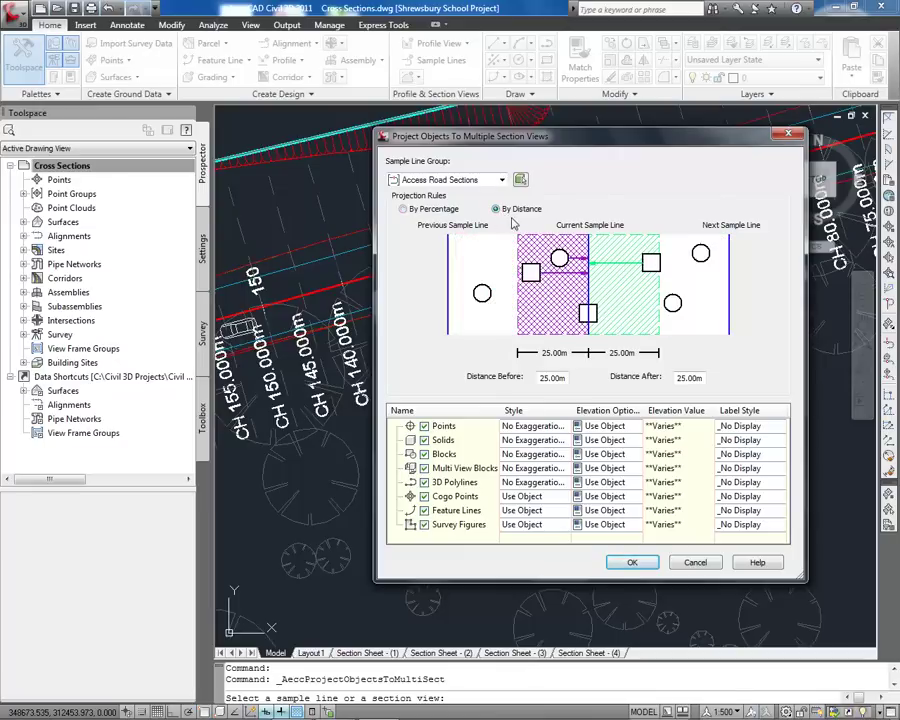
pyautogui.click(422, 210)
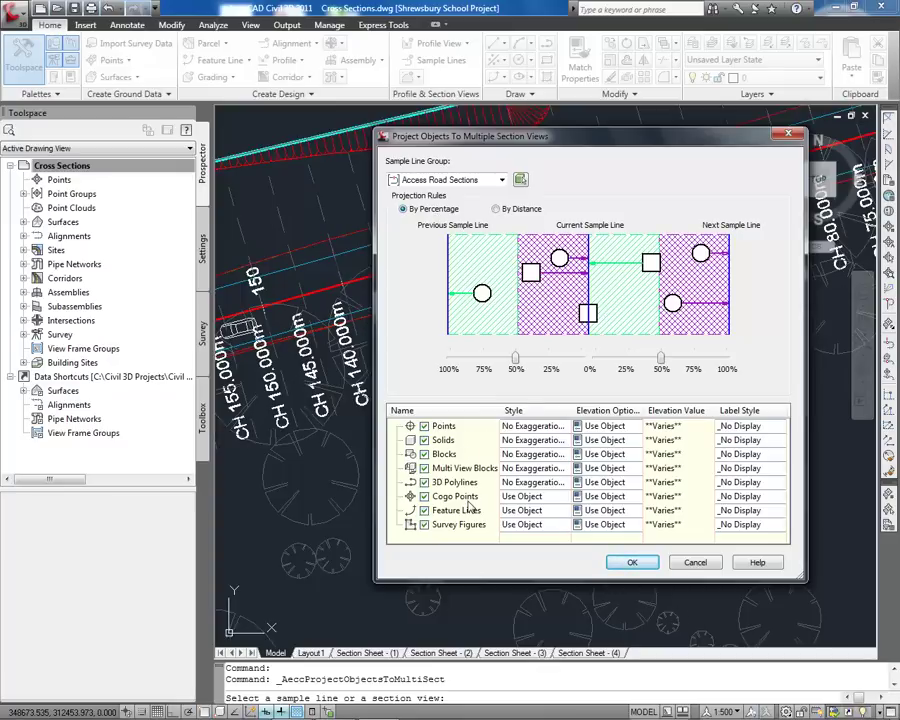
pyautogui.click(632, 563)
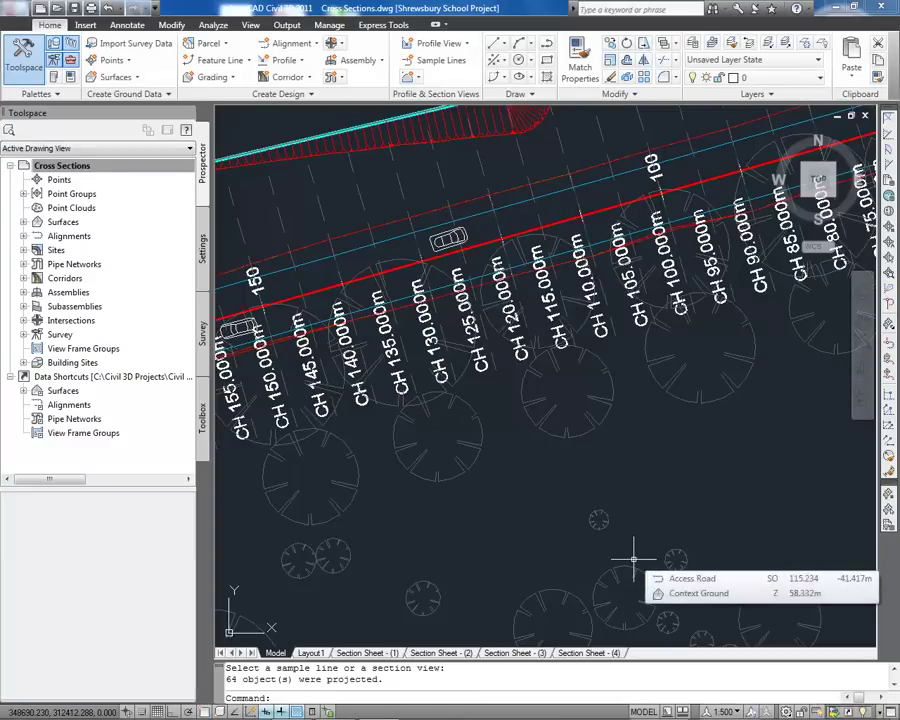
# Examine the projected objects in the access road section views around chainage 100.
pyautogui.scroll(-5, 635, 555)
pyautogui.scroll(5, 267, 364)
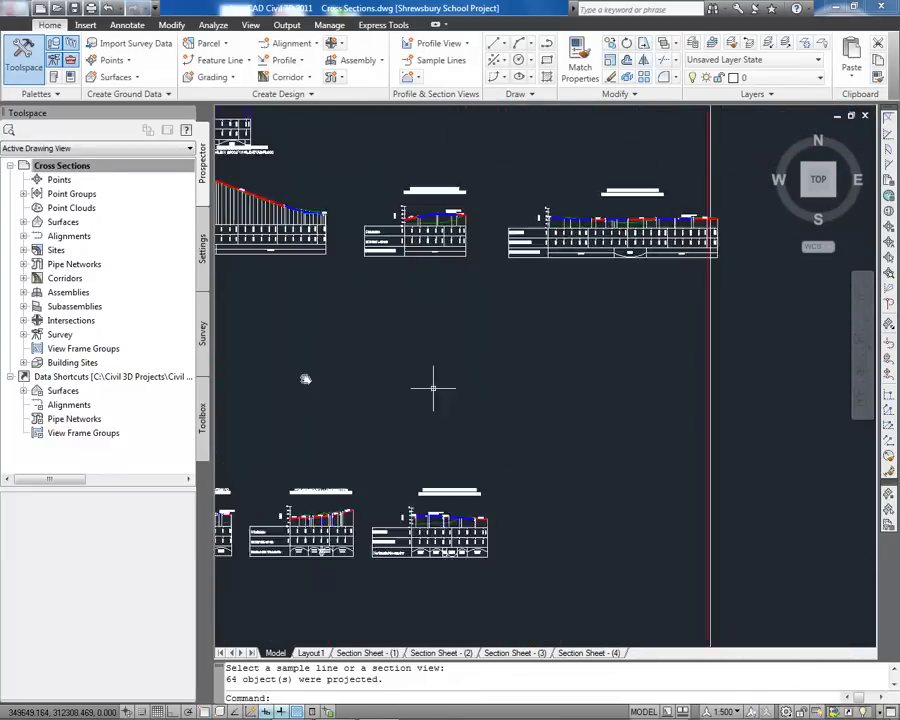
pyautogui.scroll(-4, 486, 410)
pyautogui.moveTo(727, 495); pyautogui.dragTo(316, 453, button='middle')
pyautogui.scroll(2, 685, 450)
pyautogui.scroll(4, 683, 430)
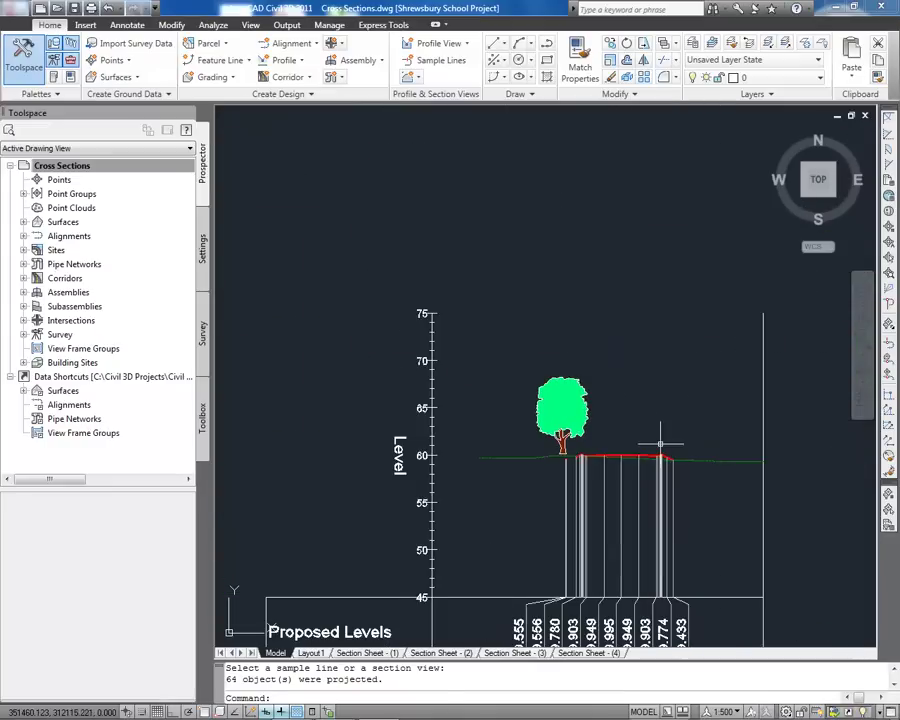
pyautogui.scroll(3, 584, 452)
pyautogui.scroll(-7, 585, 452)
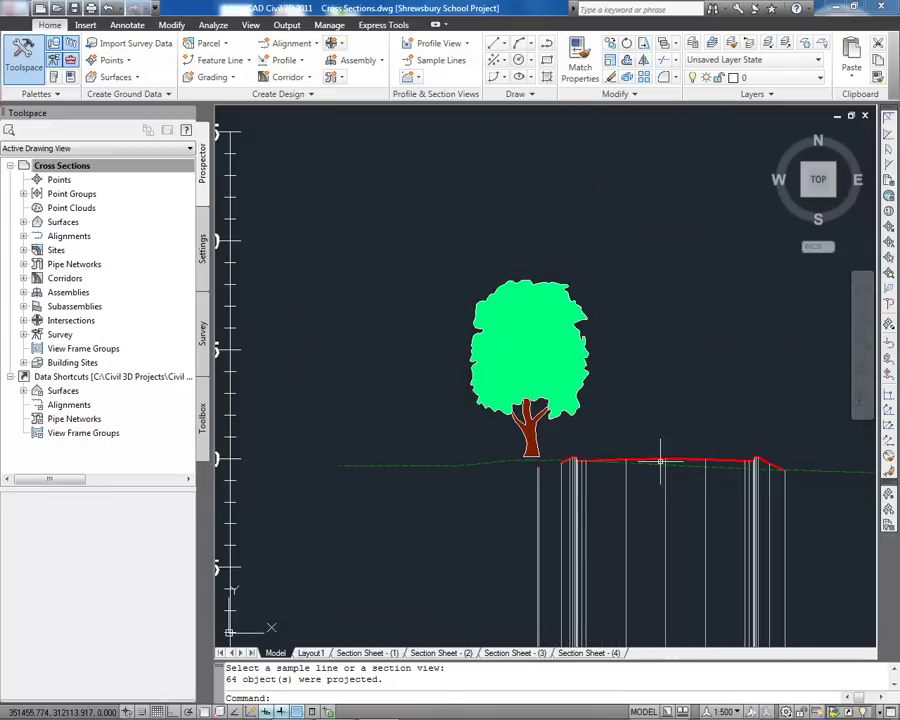
pyautogui.scroll(-3, 641, 460)
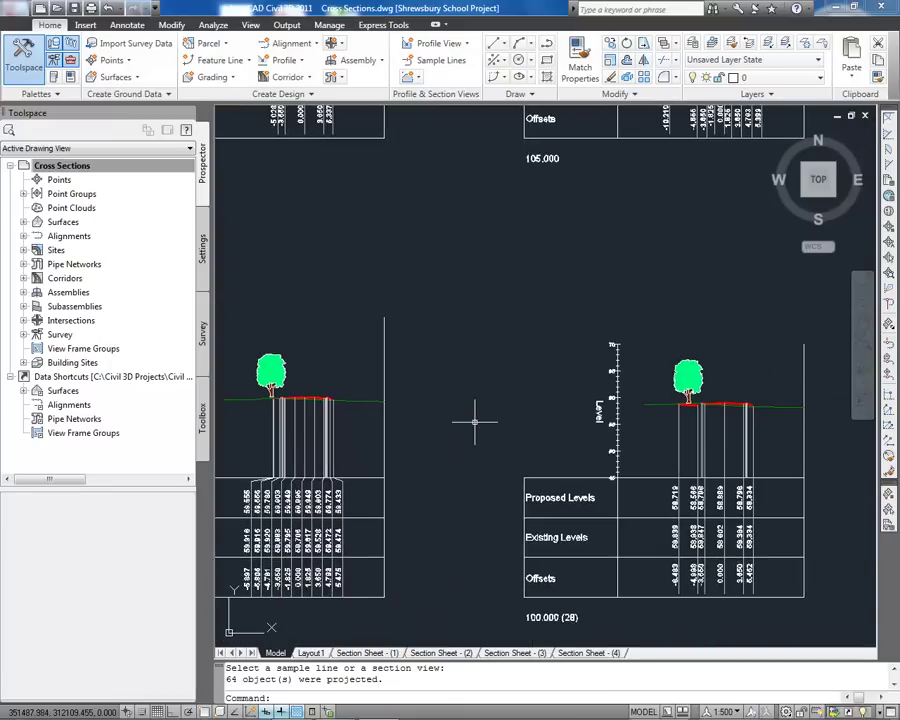